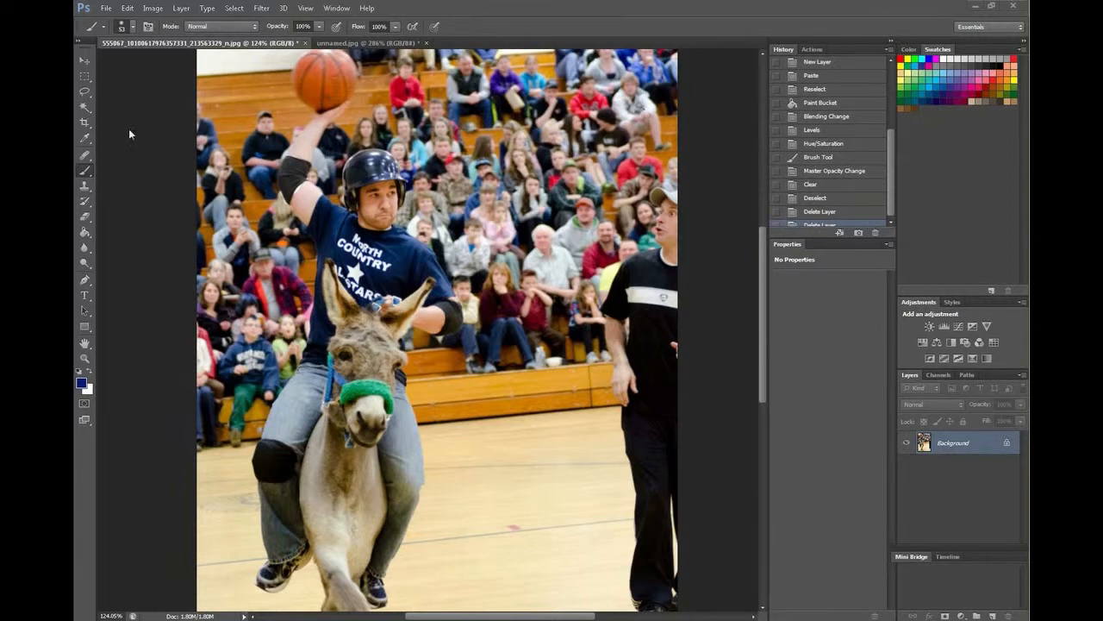
Step: Recolor the rider's jeans leg beside the black knee pad pink (#e02164) with the Color Replacement tool
left_click(90, 172)
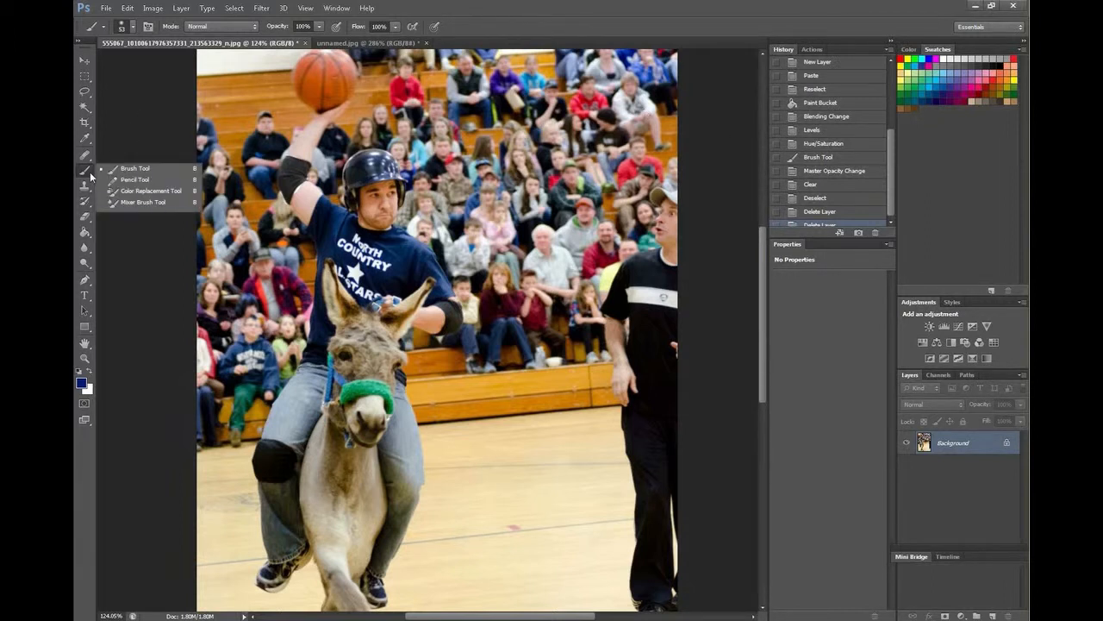
left_click(152, 192)
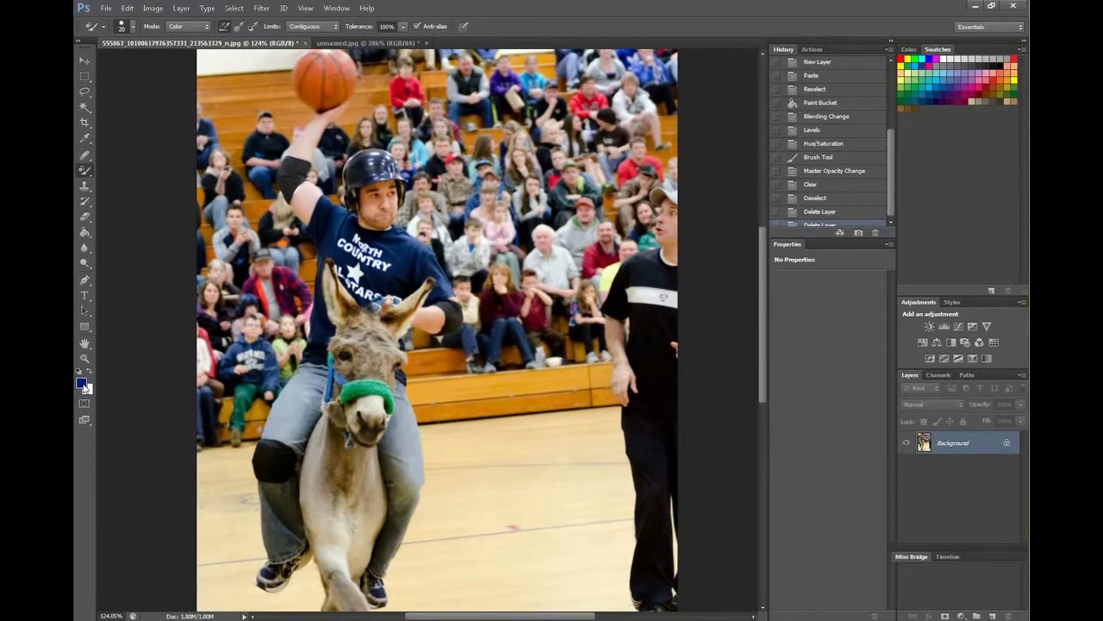
left_click(83, 382)
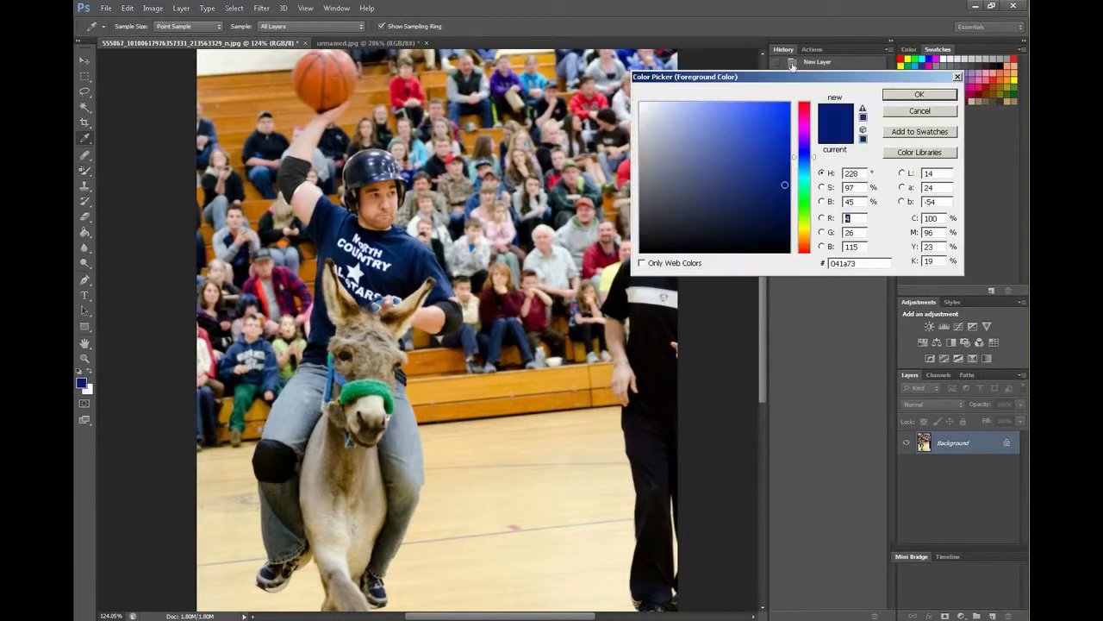
left_click(803, 114)
left_click(785, 108)
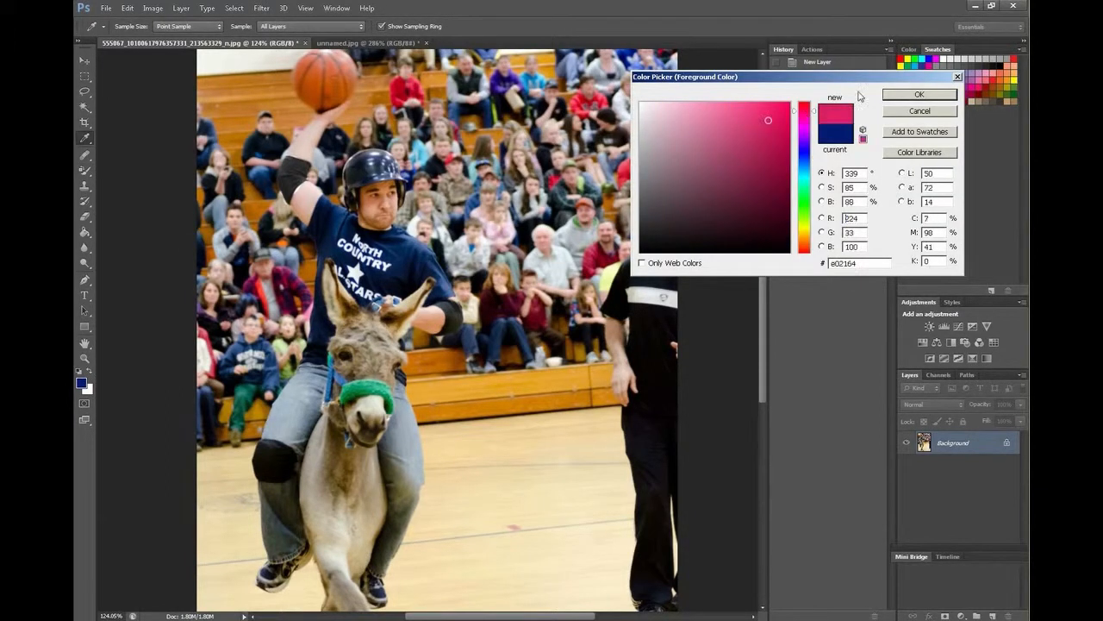
left_click(909, 96)
mouse_move(302, 395)
left_mouse_down()
mouse_move(284, 431)
mouse_move(312, 411)
mouse_move(292, 487)
mouse_move(267, 513)
mouse_move(275, 537)
mouse_move(293, 523)
mouse_move(269, 552)
mouse_move(276, 528)
left_mouse_up()
mouse_move(288, 418)
left_mouse_down()
mouse_move(274, 435)
mouse_move(318, 376)
mouse_move(316, 408)
mouse_move(311, 364)
left_mouse_up()
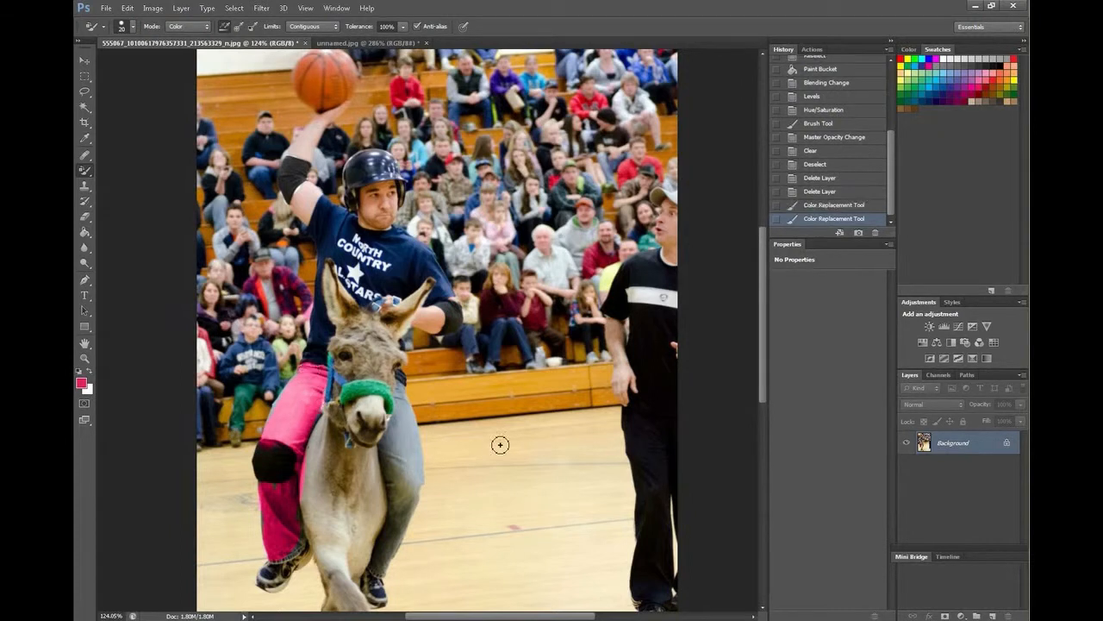
Step: Recolor the donkey's face, neck and body blue with the Color Replacement tool, using a larger brush
left_click(82, 383)
left_click_drag(814, 174, 814, 153)
left_click(896, 97)
mouse_move(371, 372)
left_mouse_down()
mouse_move(371, 349)
mouse_move(375, 418)
mouse_move(336, 526)
mouse_move(330, 510)
left_mouse_up()
right_click(330, 511)
left_click(384, 463)
left_click_drag(321, 472, 314, 455)
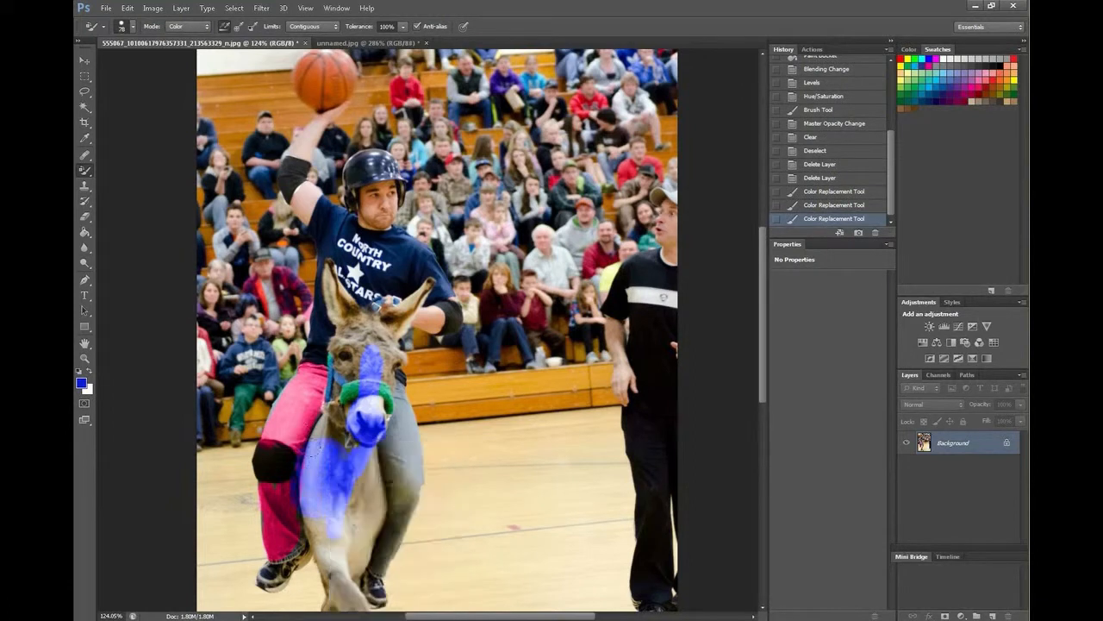
left_click_drag(329, 528, 321, 516)
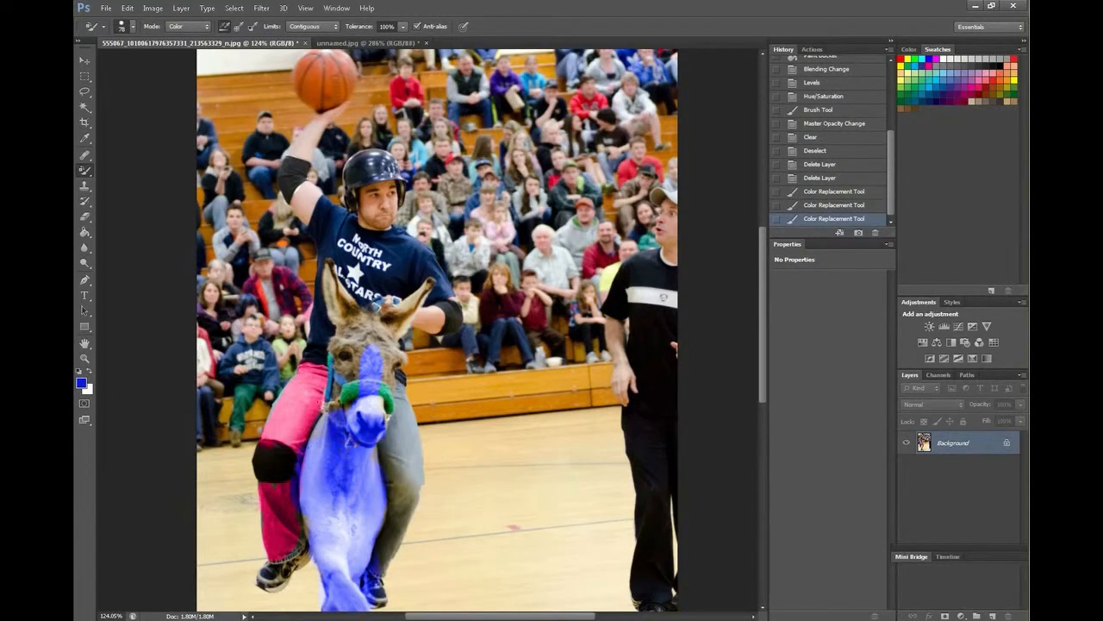
left_click_drag(320, 447, 349, 340)
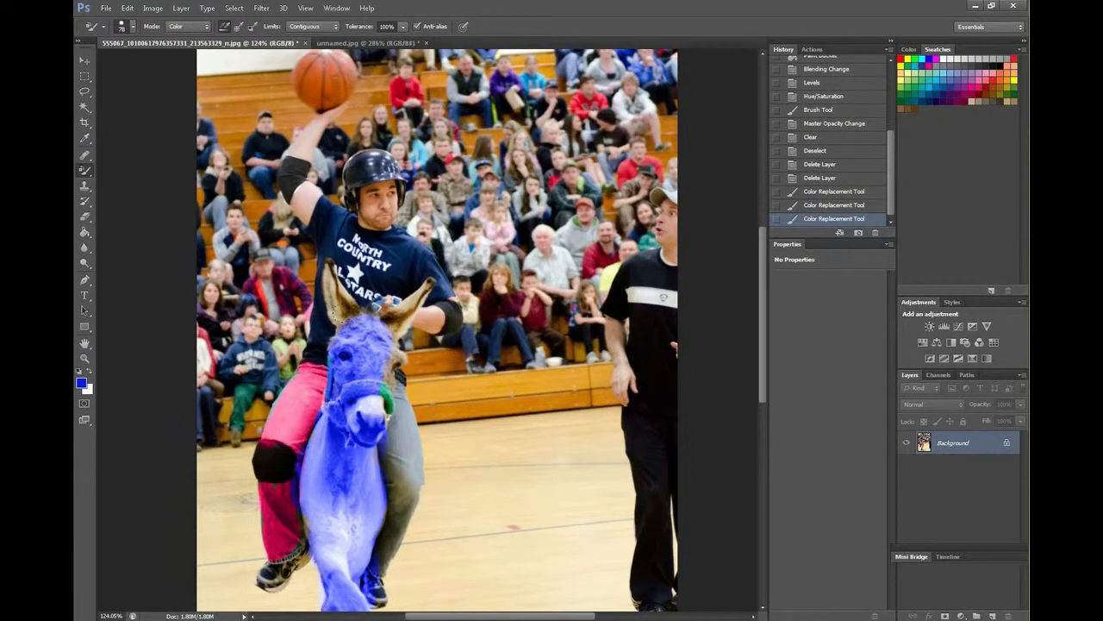
Step: Set the brush size to 40 px and recolor the donkey's ears and the rest of its head blue
right_click(363, 318)
type("40")
key("Return")
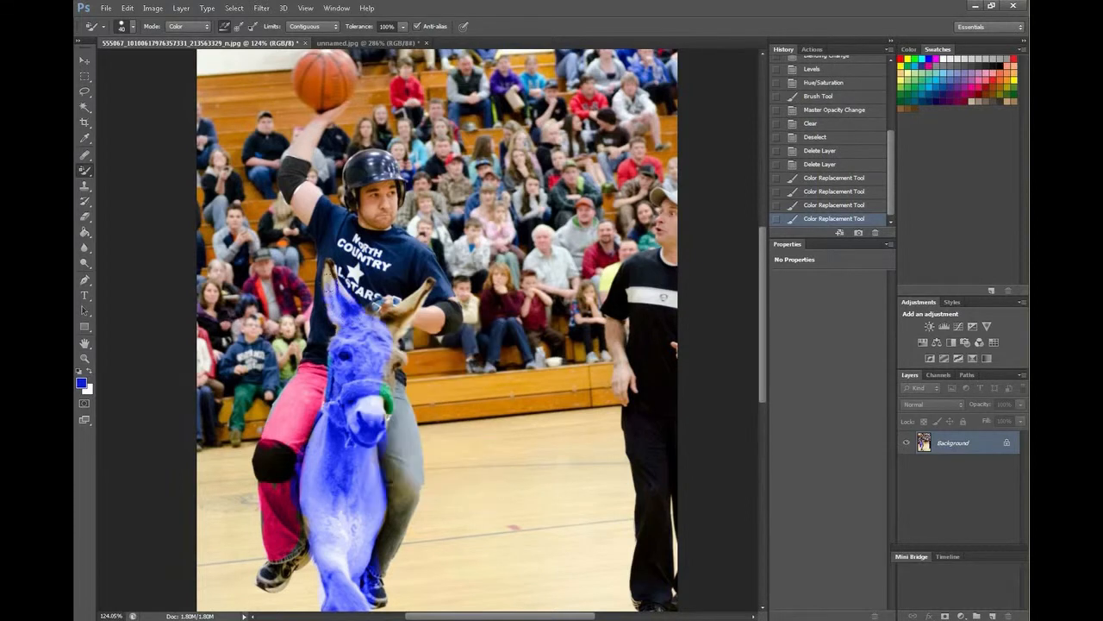
mouse_move(328, 283)
left_mouse_down()
mouse_move(346, 313)
mouse_move(397, 305)
mouse_move(372, 333)
mouse_move(390, 405)
left_mouse_up()
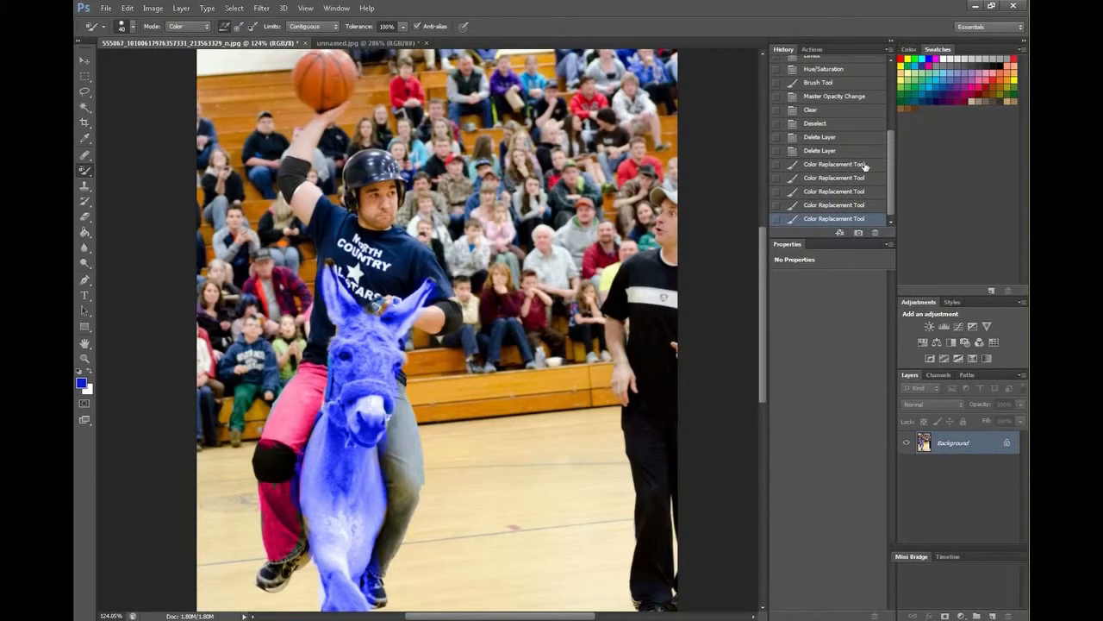
Step: Revert the photo to its original opened state in the history
left_click_drag(892, 159, 892, 65)
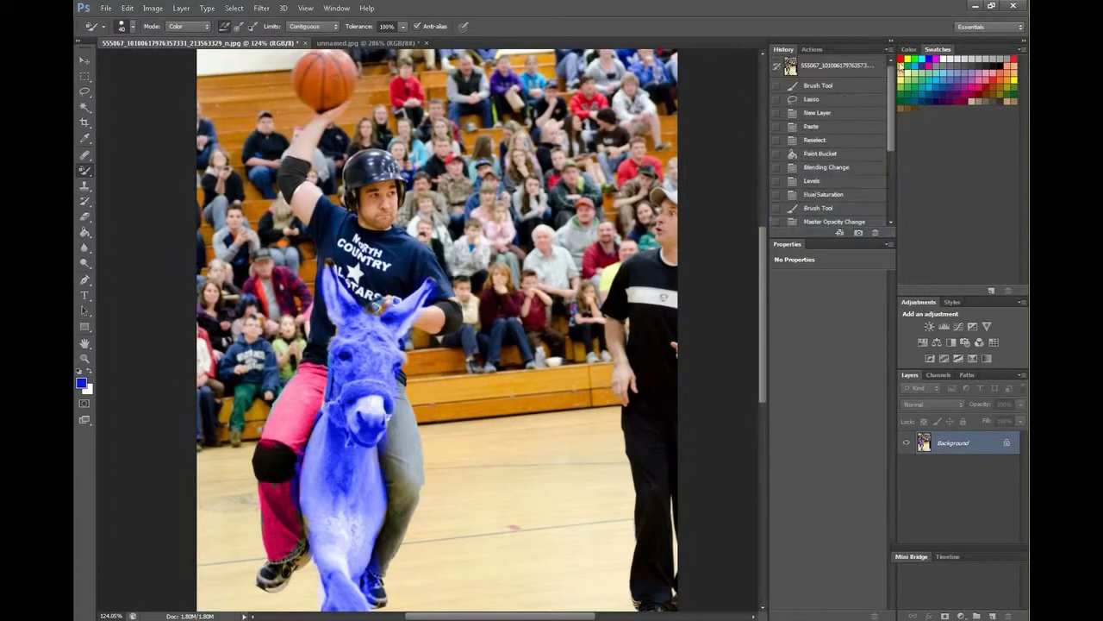
left_click(832, 69)
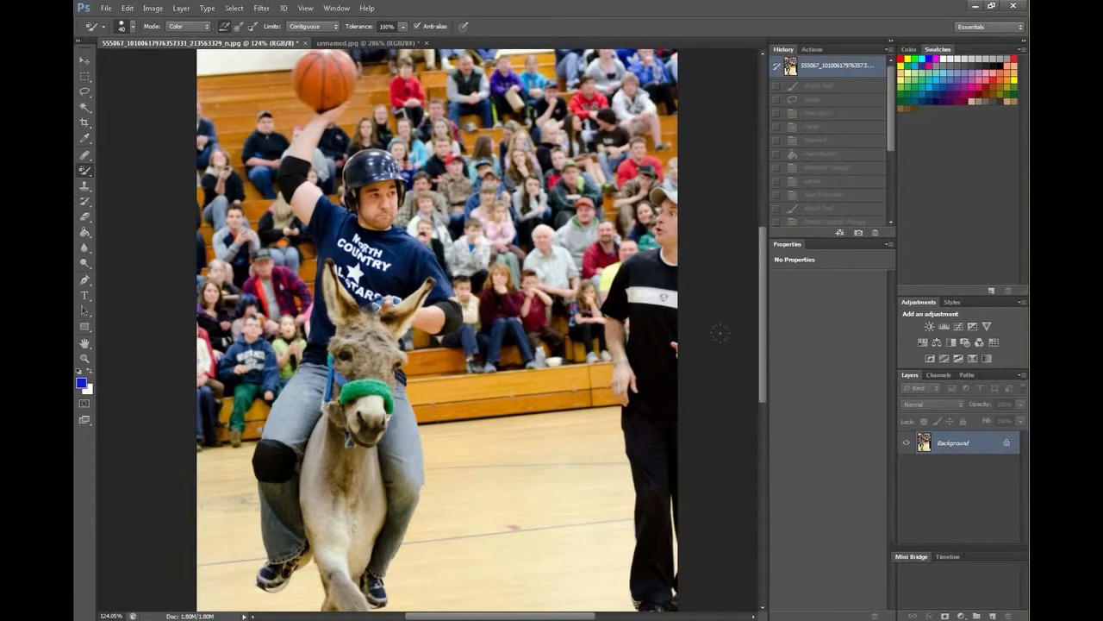
Step: Add a new layer above the background and set the foreground color to purple
left_click(992, 616)
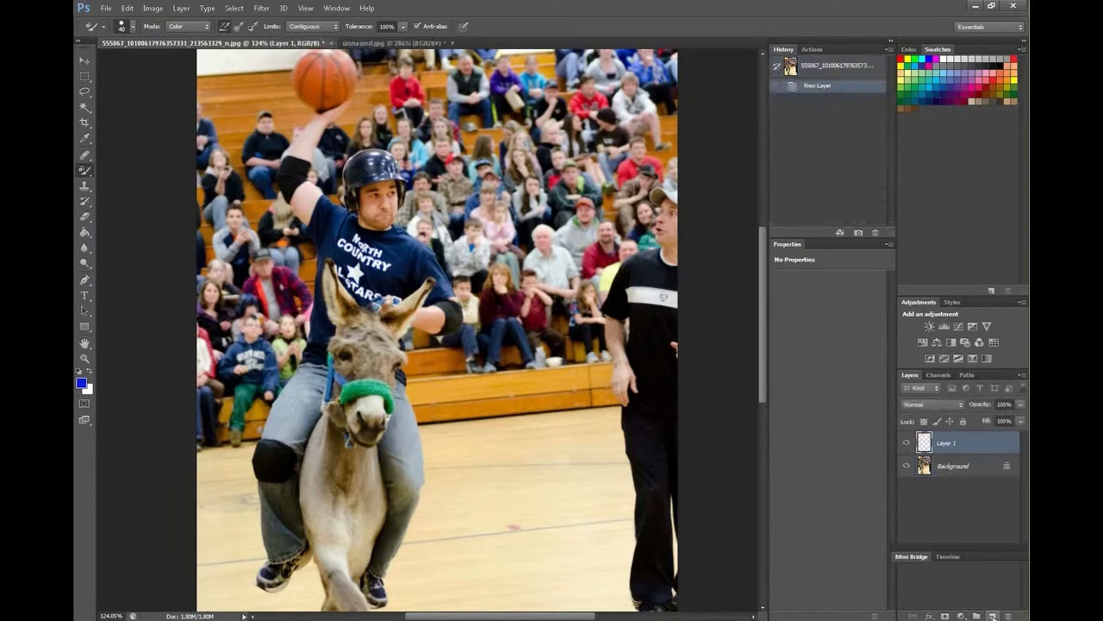
left_click(82, 381)
left_click(803, 141)
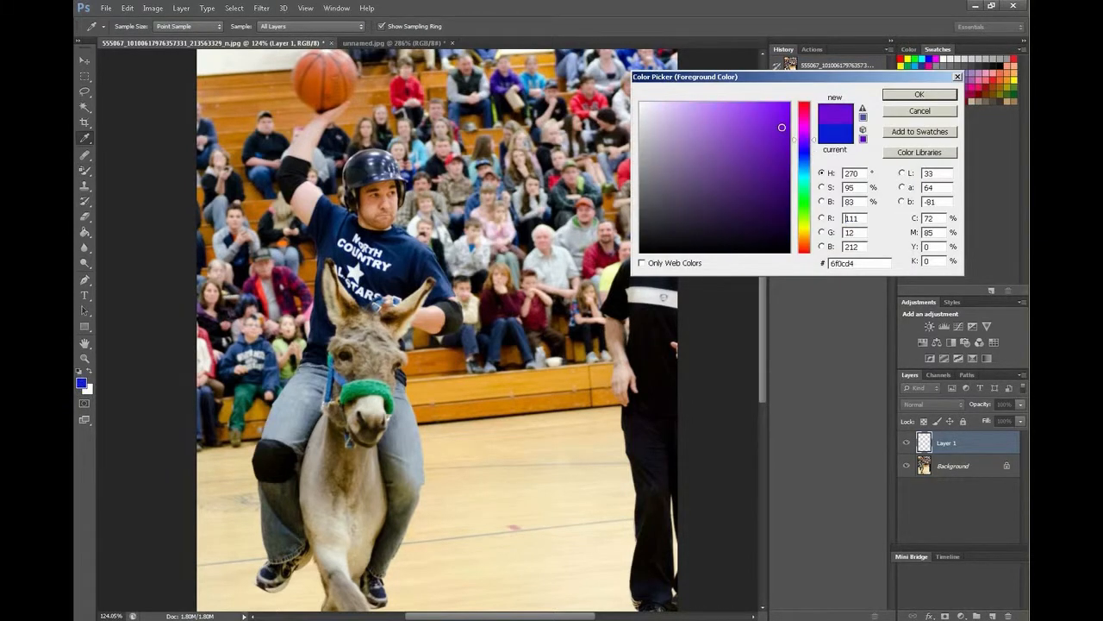
left_click(779, 121)
left_click(919, 94)
Step: Rename the new layer with the rider's first name in possessive form followed by "Pants"
double_click(947, 442)
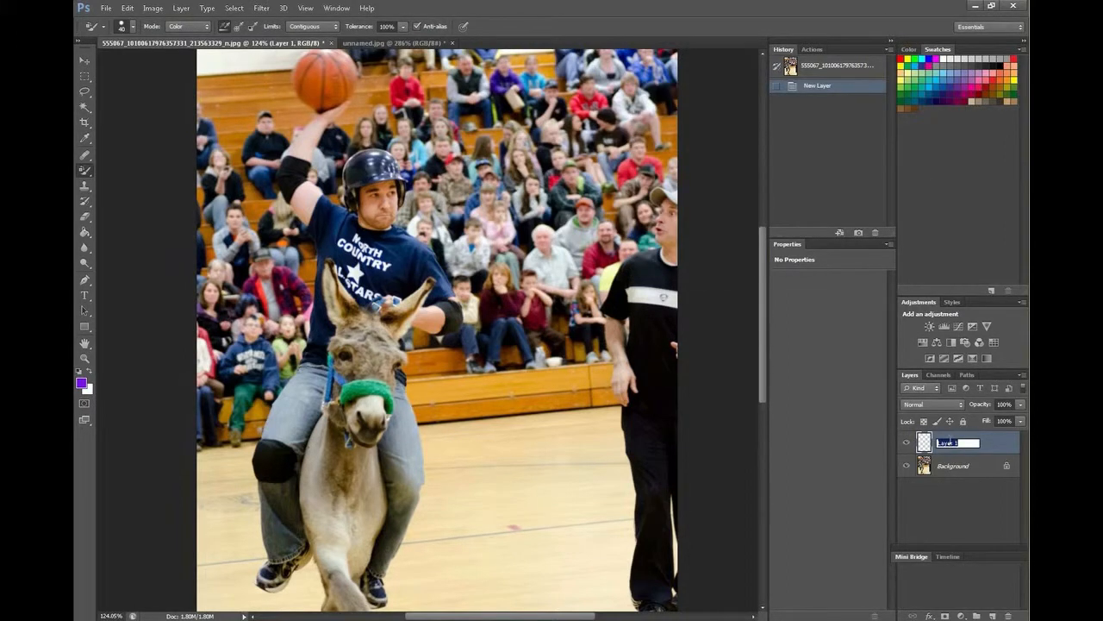
type("Jon's Pants")
key("Return")
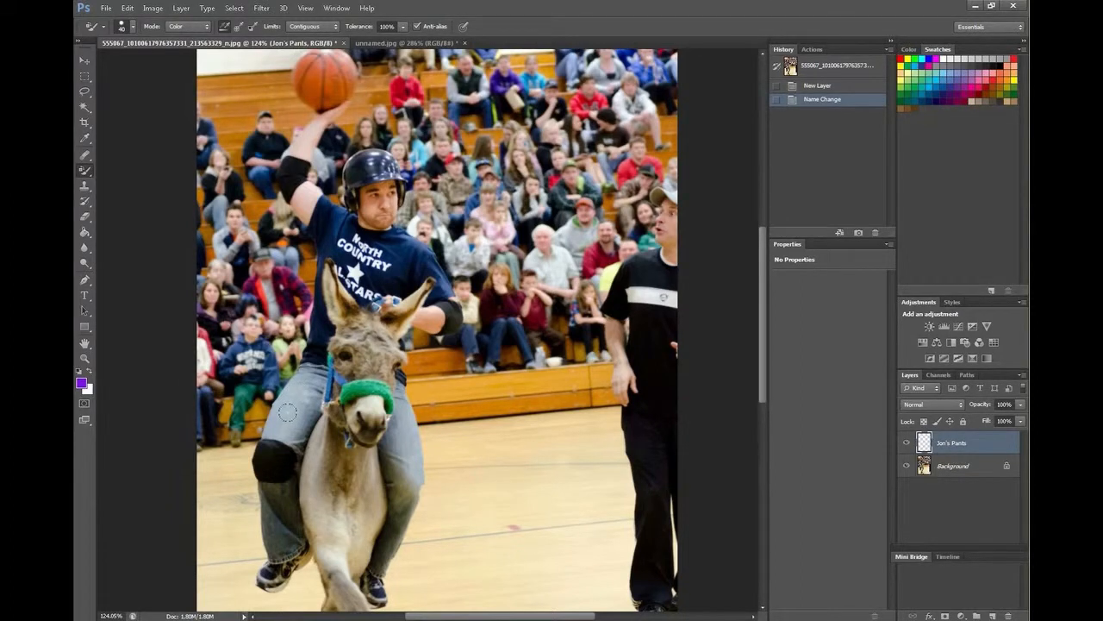
Step: Paint over both of the rider's trouser legs in purple on the new layer with the regular Brush tool
left_click(287, 413)
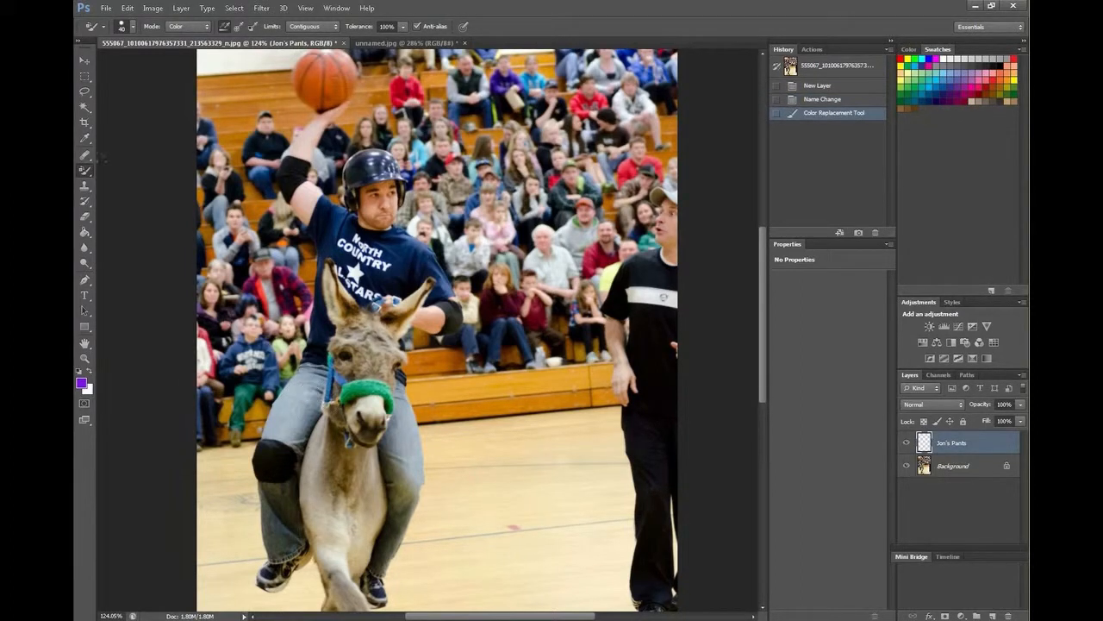
right_click(86, 170)
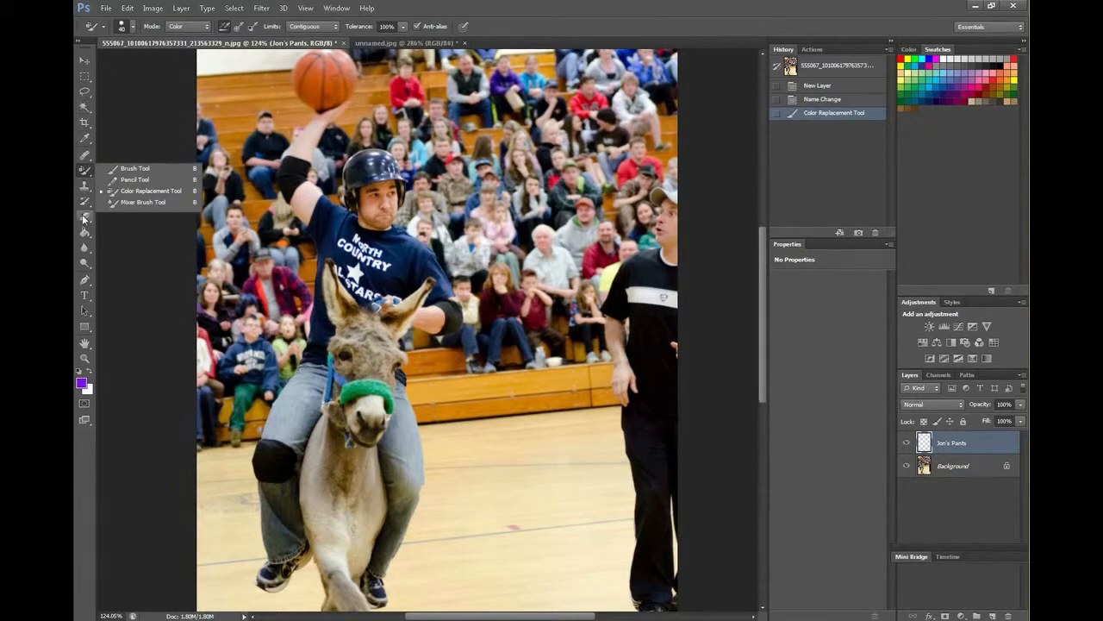
left_click(128, 170)
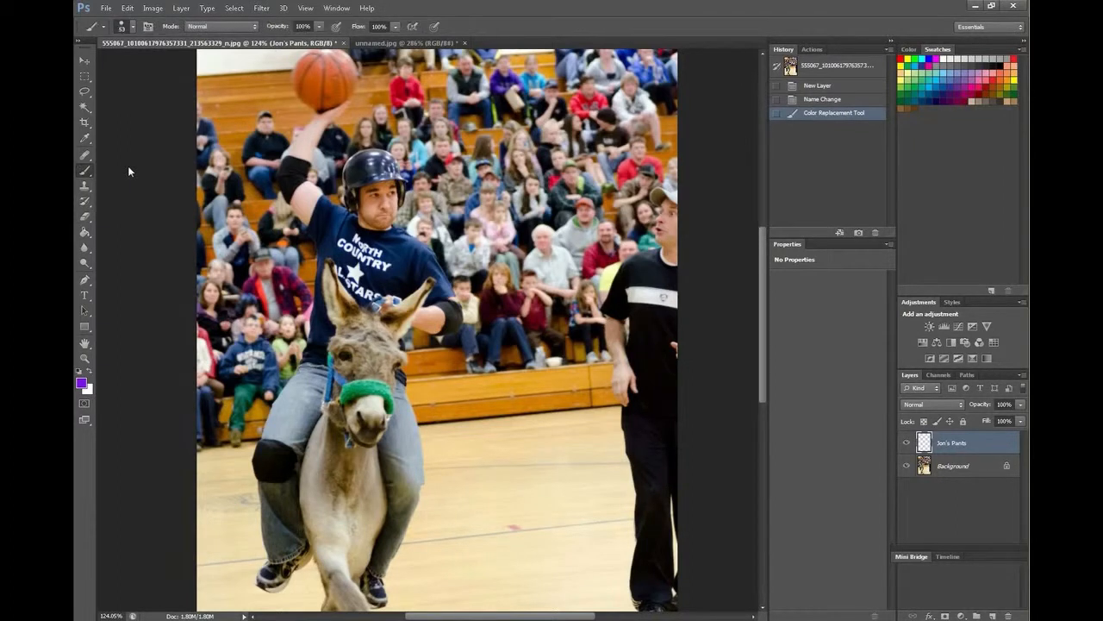
mouse_move(283, 416)
left_mouse_down()
mouse_move(281, 430)
mouse_move(318, 366)
left_mouse_up()
mouse_move(275, 496)
left_mouse_down()
mouse_move(259, 528)
mouse_move(289, 561)
left_mouse_up()
mouse_move(406, 422)
left_mouse_down()
mouse_move(384, 474)
mouse_move(418, 500)
mouse_move(388, 573)
mouse_move(409, 369)
left_mouse_up()
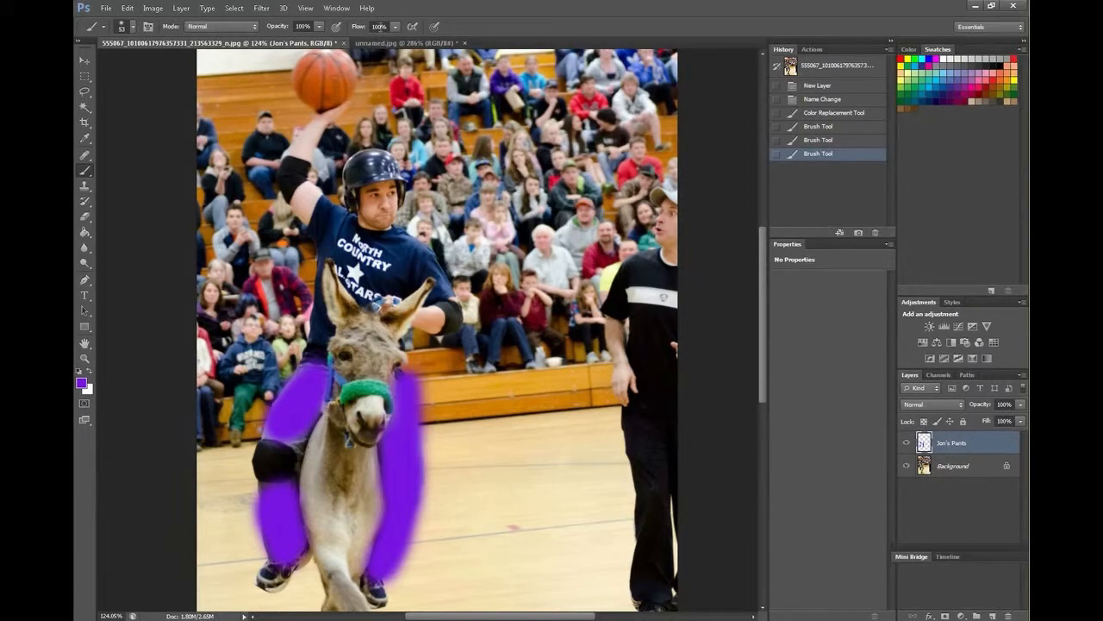
left_click(133, 28)
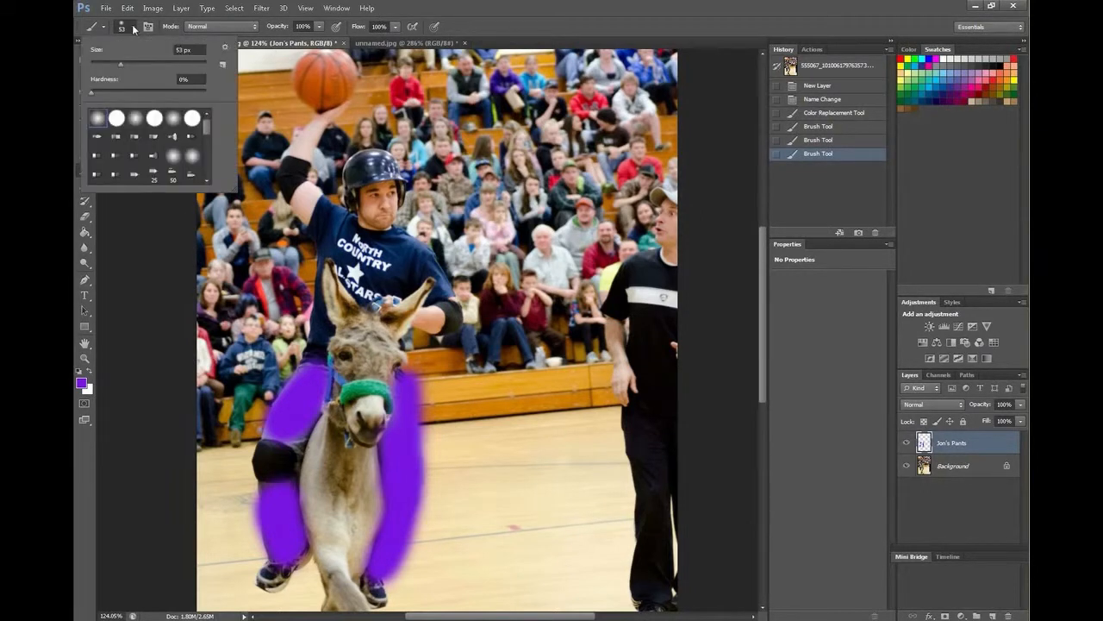
left_click(531, 13)
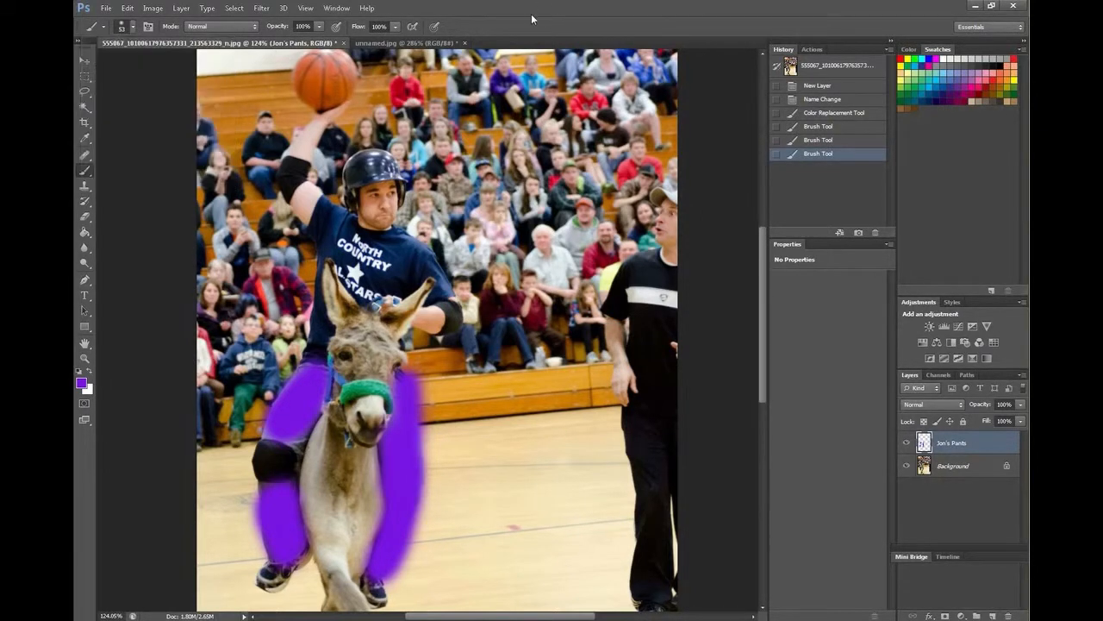
Step: Set the pants layer's blend mode to Overlay, switching back to Normal once to compare
left_click(948, 406)
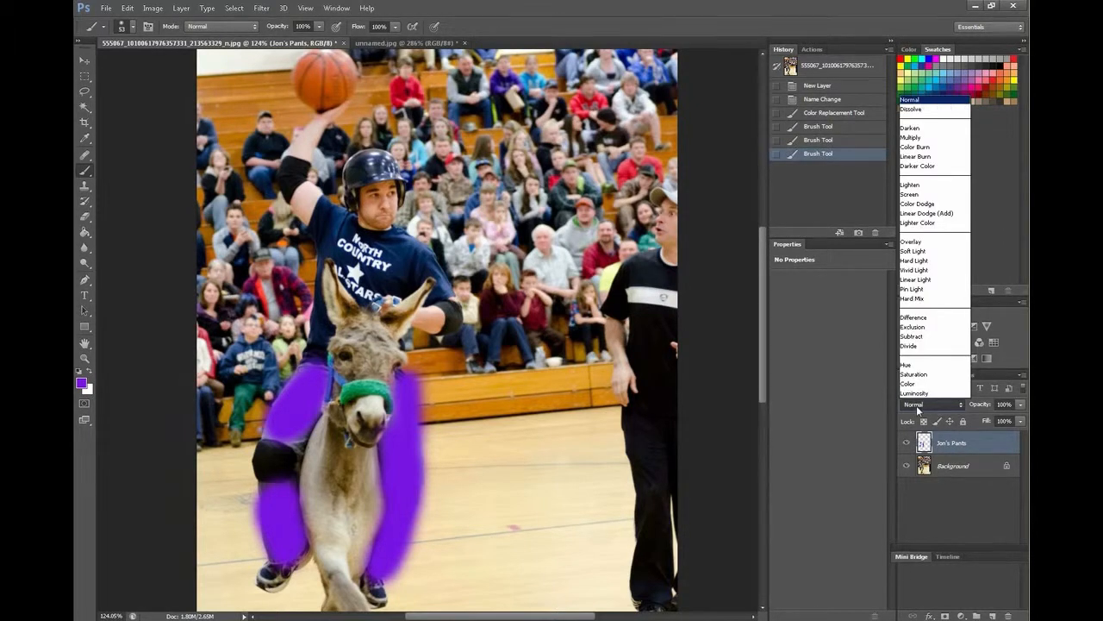
left_click(919, 244)
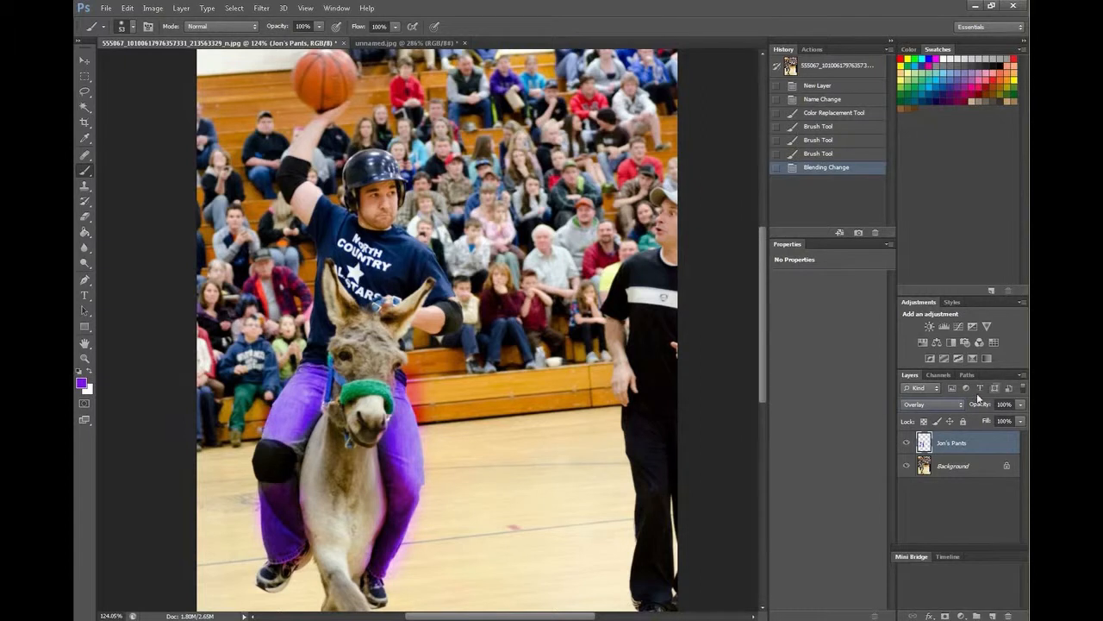
left_click(955, 405)
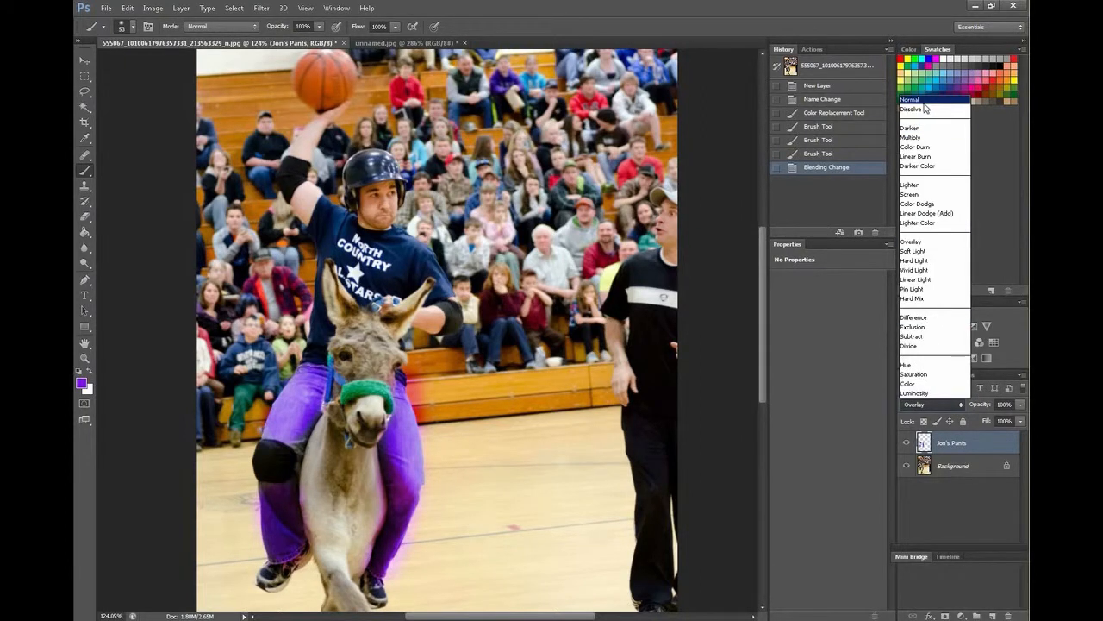
left_click(923, 103)
left_click(957, 404)
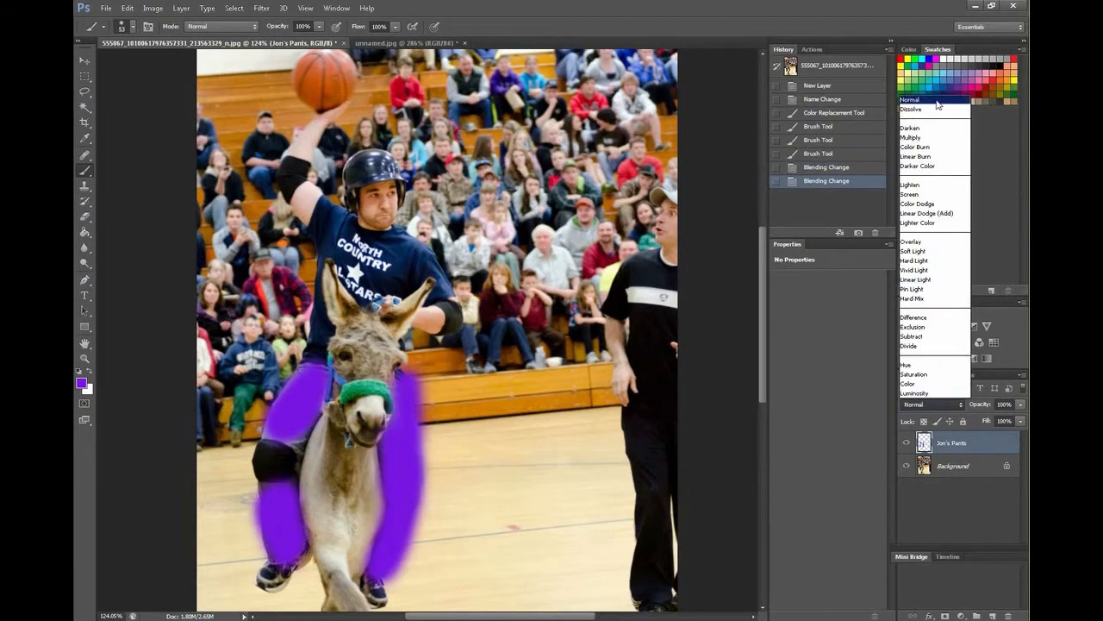
left_click(928, 241)
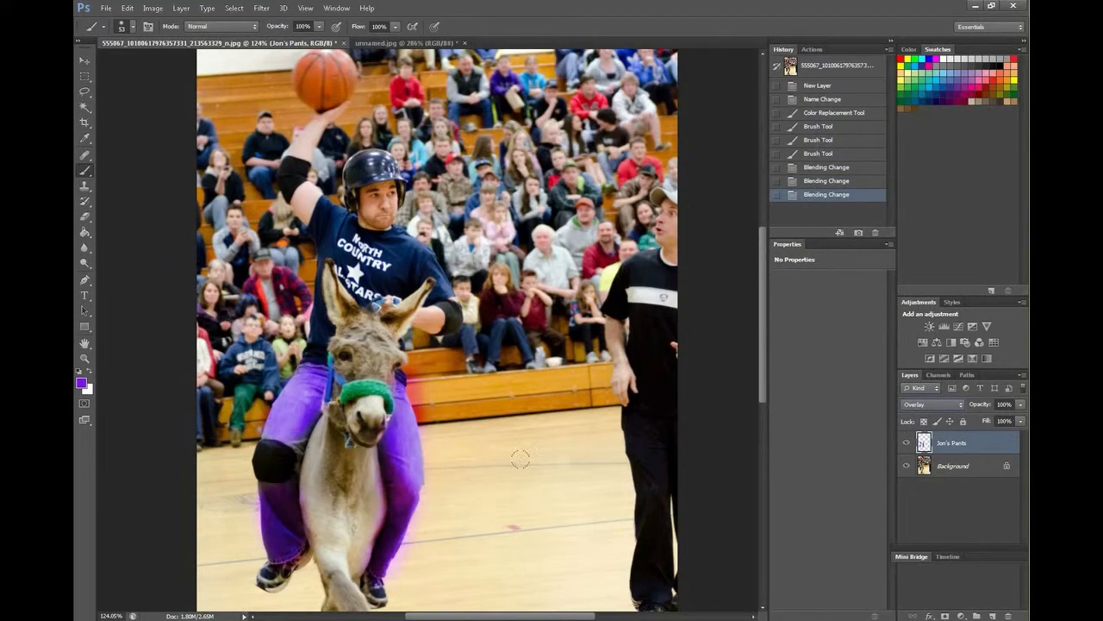
Step: Erase the color spill beside the rider's thigh, over the bleachers and floor, with the Eraser tool
left_click(85, 216)
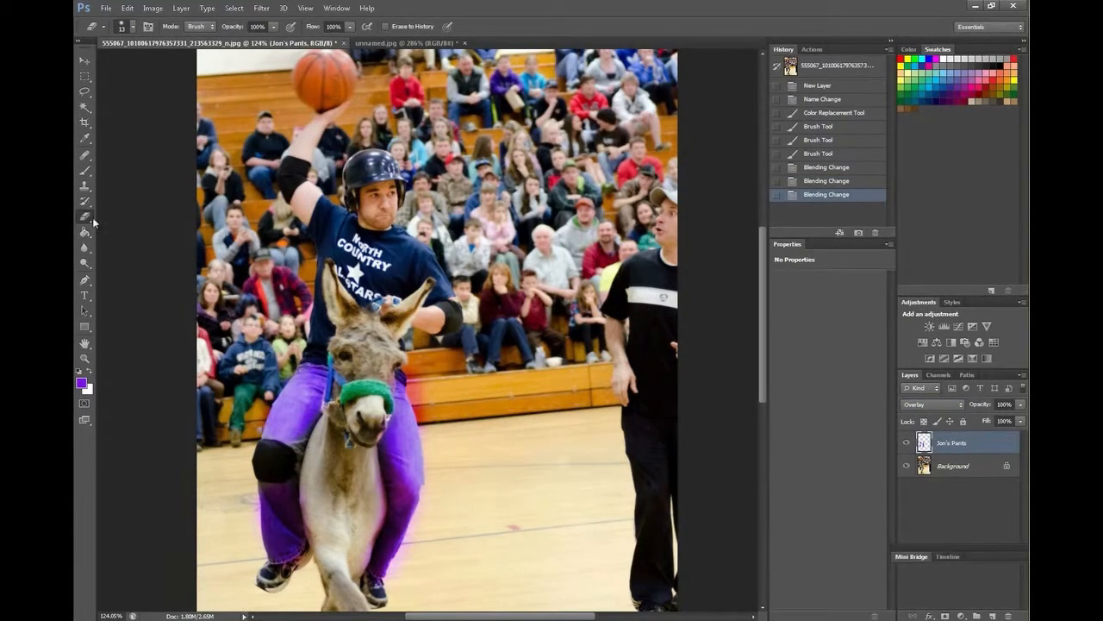
key("alt")
mouse_move(426, 409)
left_mouse_down()
mouse_move(420, 404)
mouse_move(442, 398)
mouse_move(434, 382)
mouse_move(442, 418)
left_mouse_up()
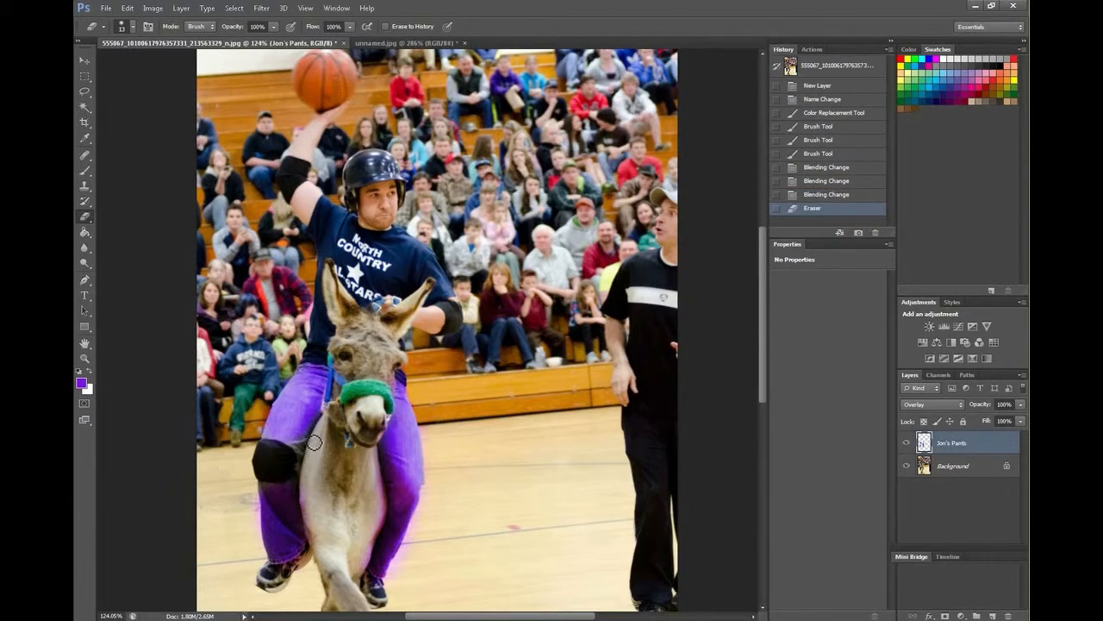
Step: Lower the pants layer's opacity to 68%
scroll(316, 412, "down", 2)
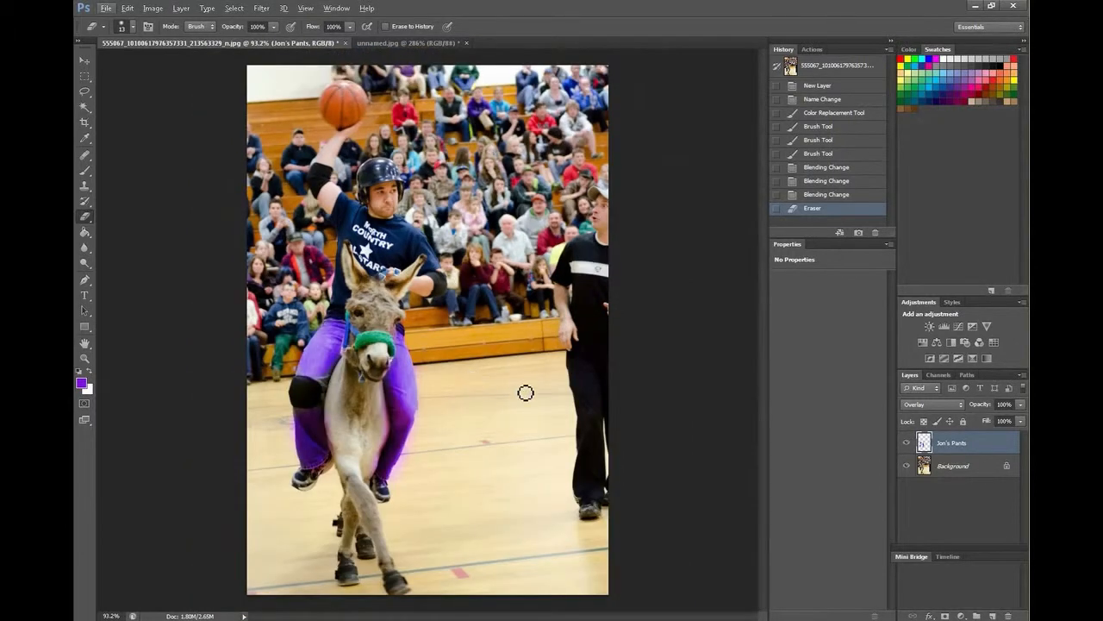
scroll(380, 384, "down", 2)
scroll(370, 362, "up", 4)
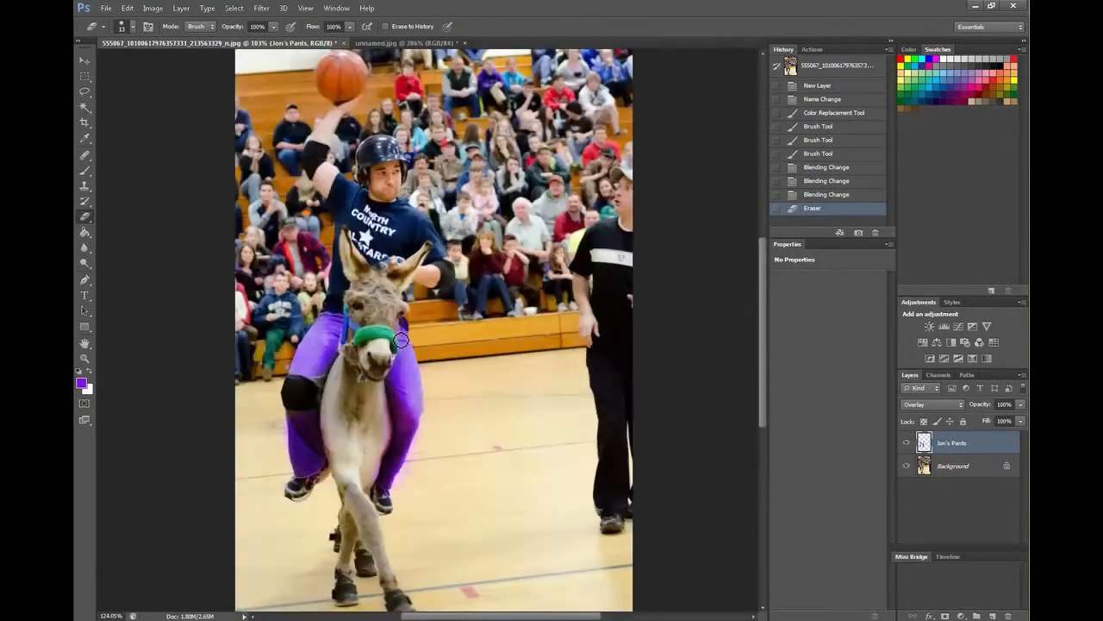
scroll(367, 329, "up", 4)
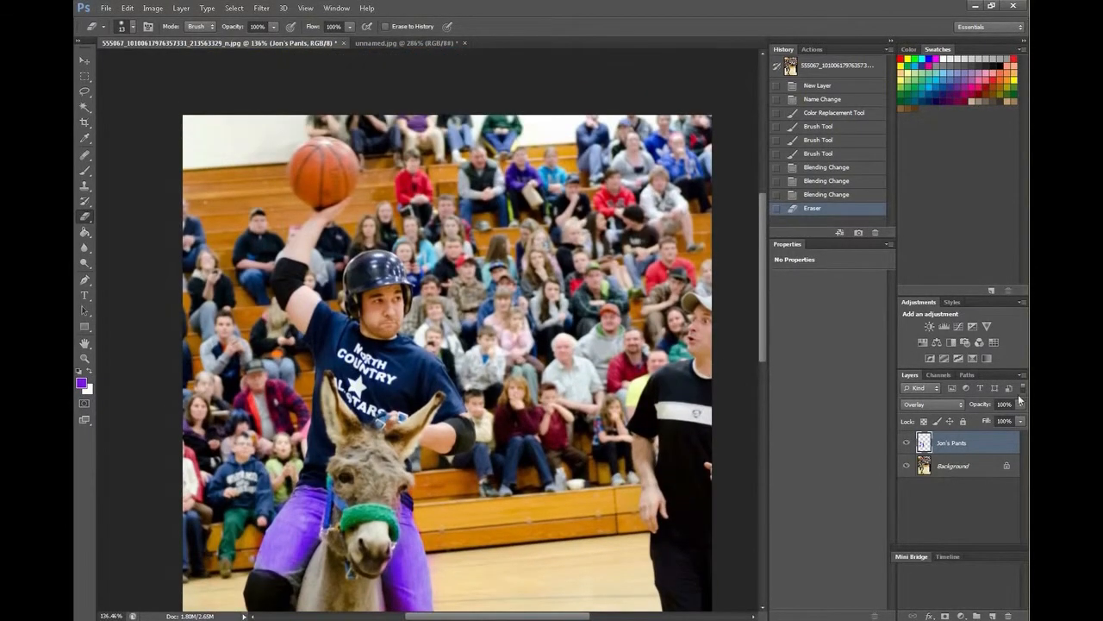
left_click(1021, 404)
scroll(474, 376, "down", 3)
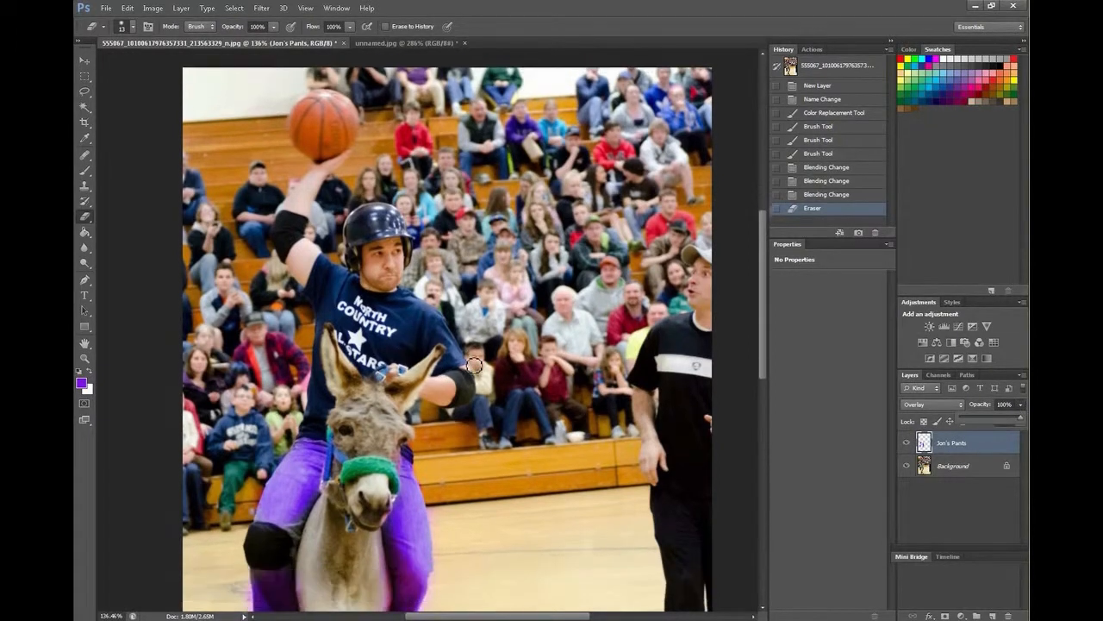
scroll(474, 376, "down", 2)
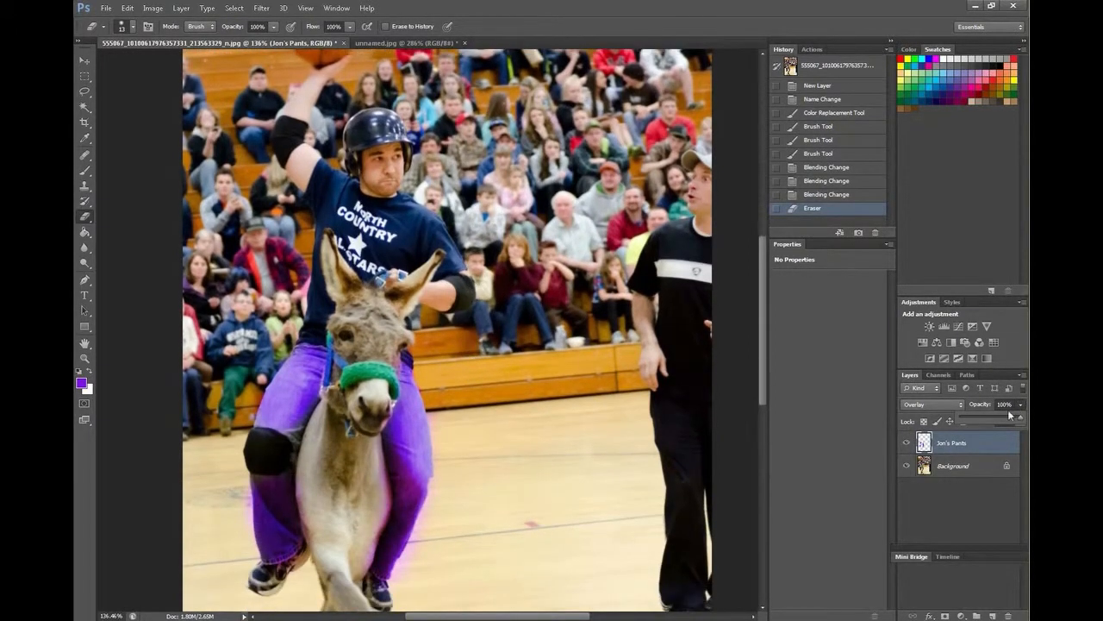
left_click(998, 418)
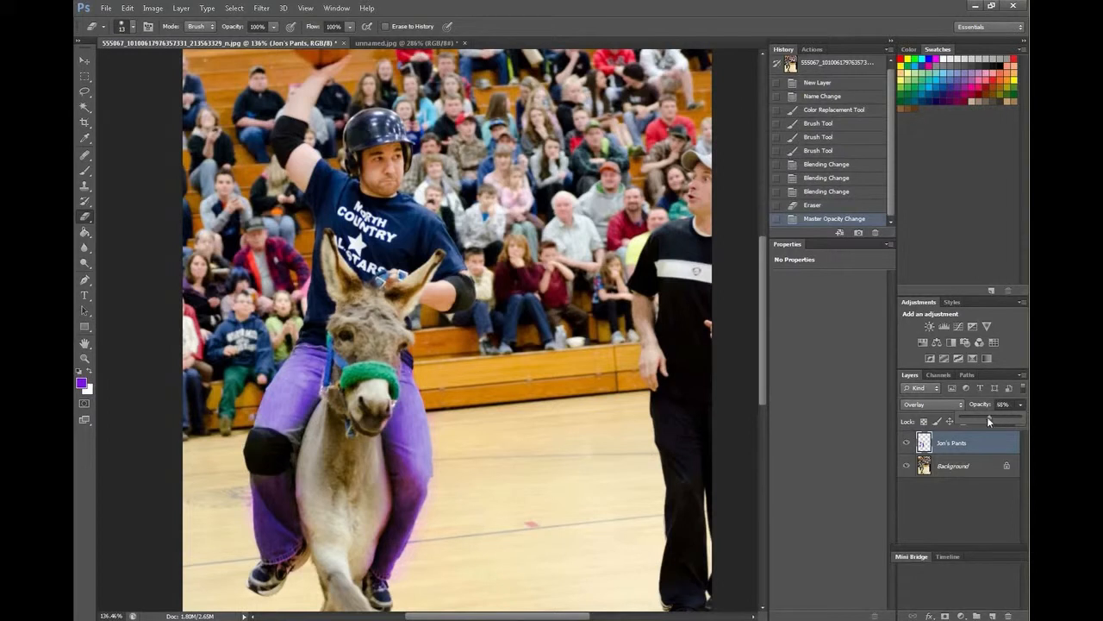
Step: Raise the rider's pants layer opacity to 89%
left_click_drag(989, 420, 988, 422)
left_click_drag(1003, 419, 1014, 419)
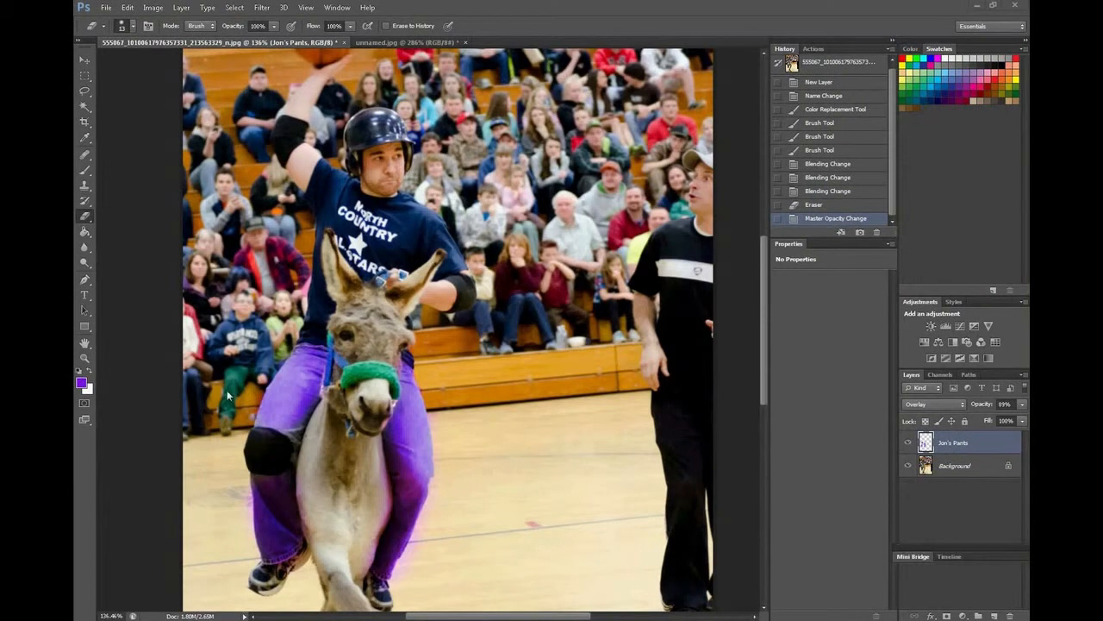
Step: In the unnamed.jpg document, add a new layer above the Background and name it after the woman in the white blouse
left_click(388, 42)
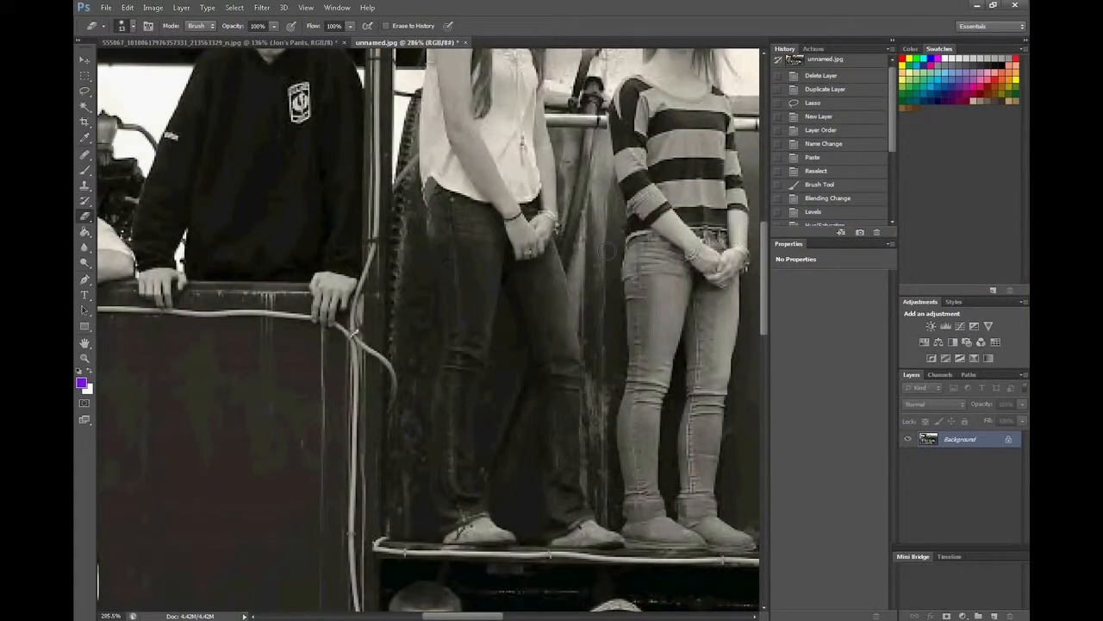
left_click_drag(473, 226, 470, 291)
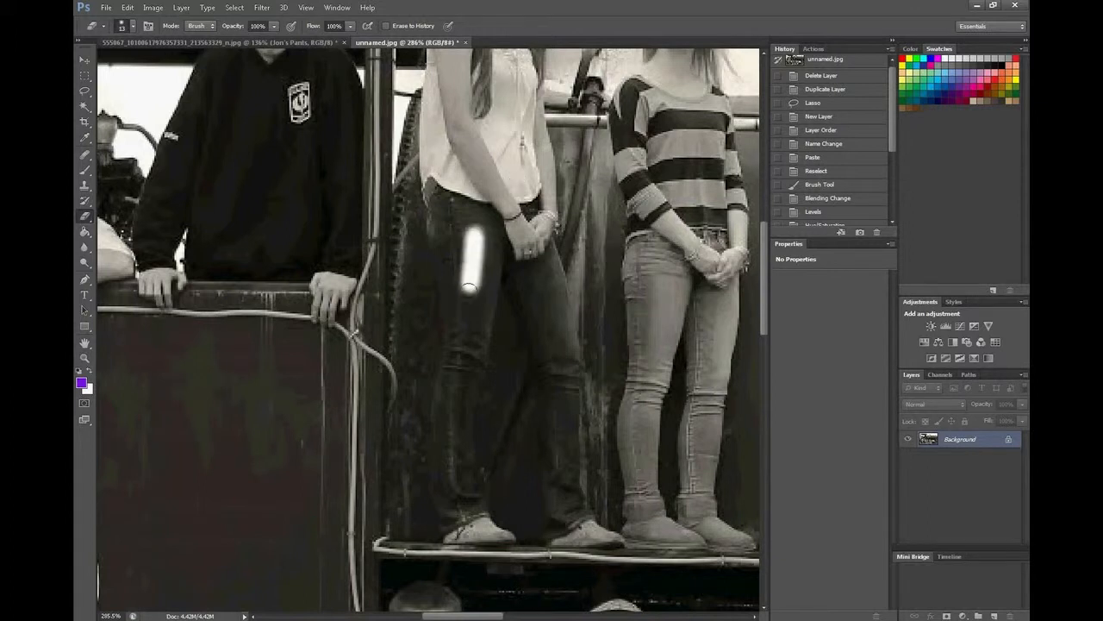
key("ctrl+z")
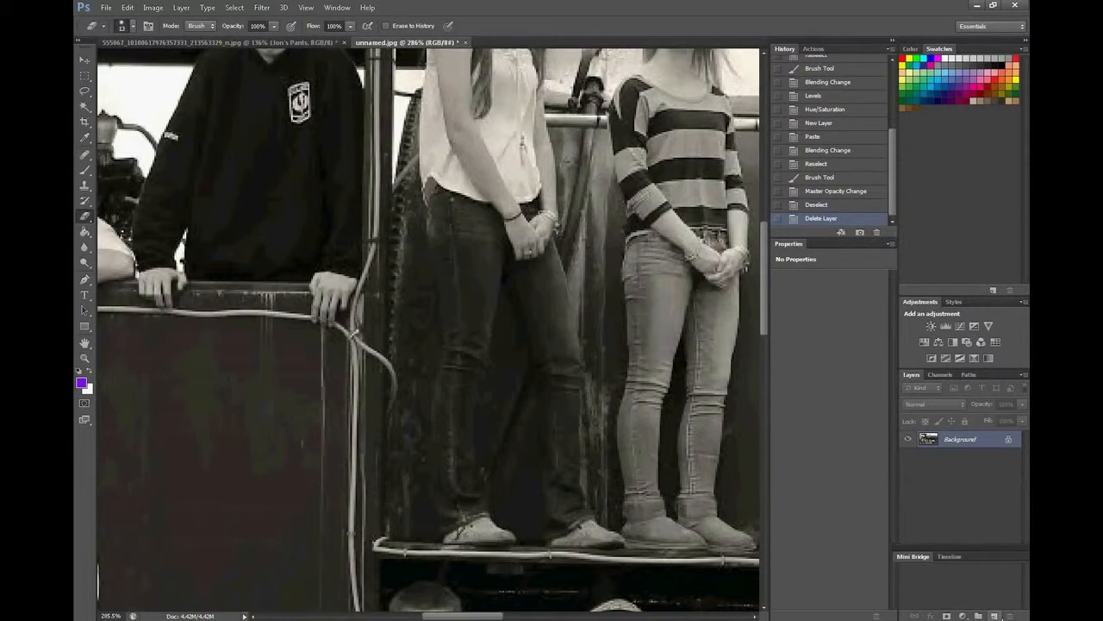
left_click(994, 616)
double_click(955, 439)
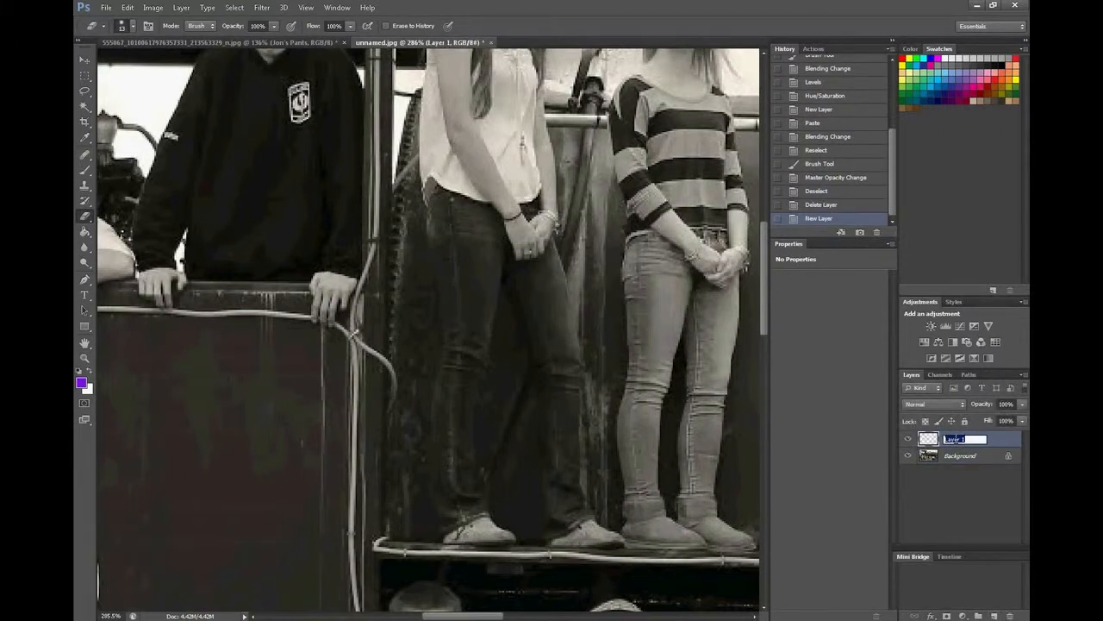
type("Susan")
key("Return")
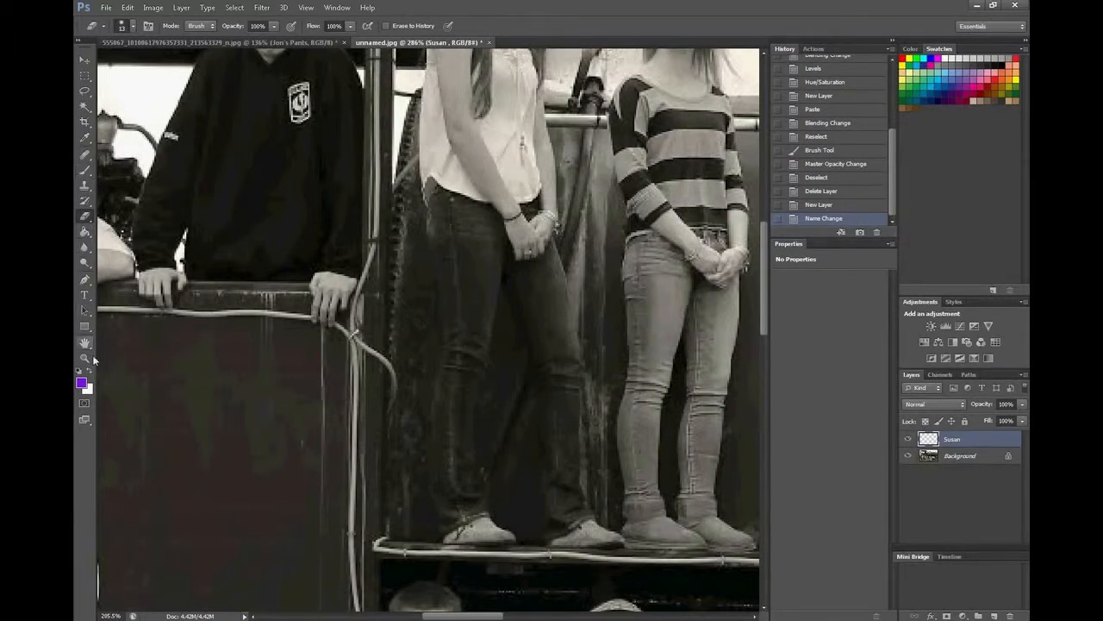
Step: Paint both jeans legs of the woman in the white blouse purple with the Brush tool and set the layer's blend mode to Overlay
left_click(87, 173)
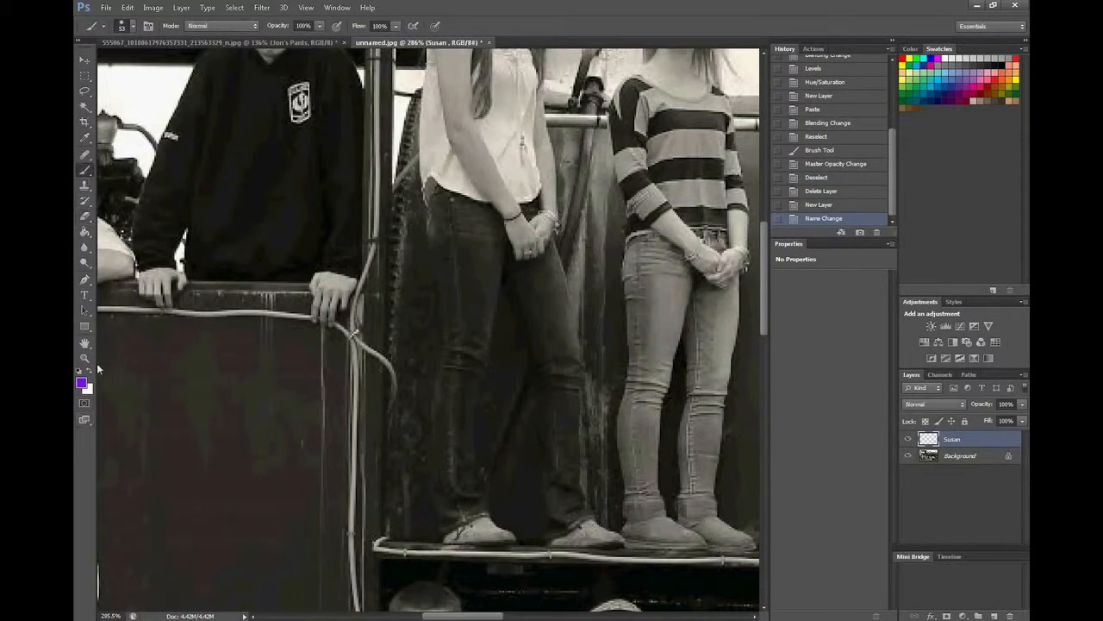
left_click_drag(474, 198, 462, 509)
left_click_drag(543, 241, 569, 521)
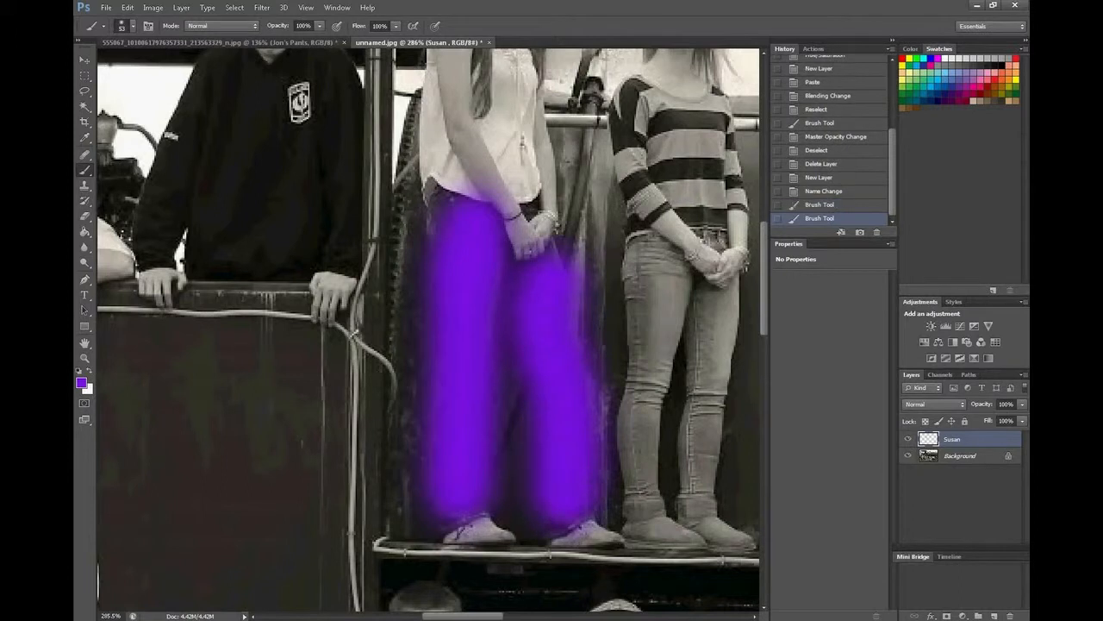
left_click(943, 404)
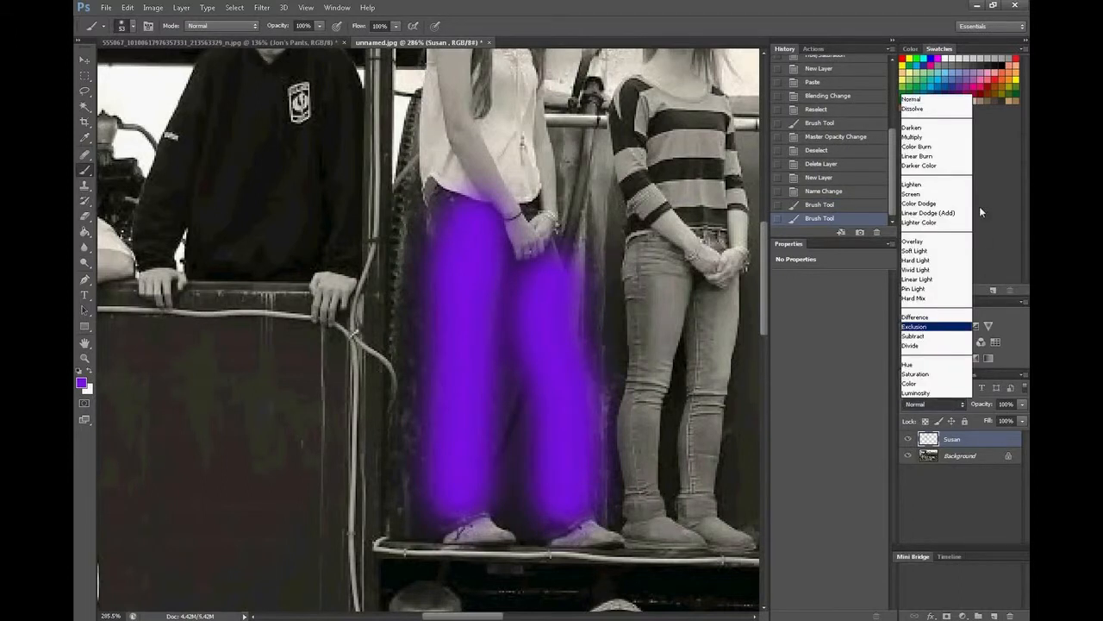
left_click(936, 245)
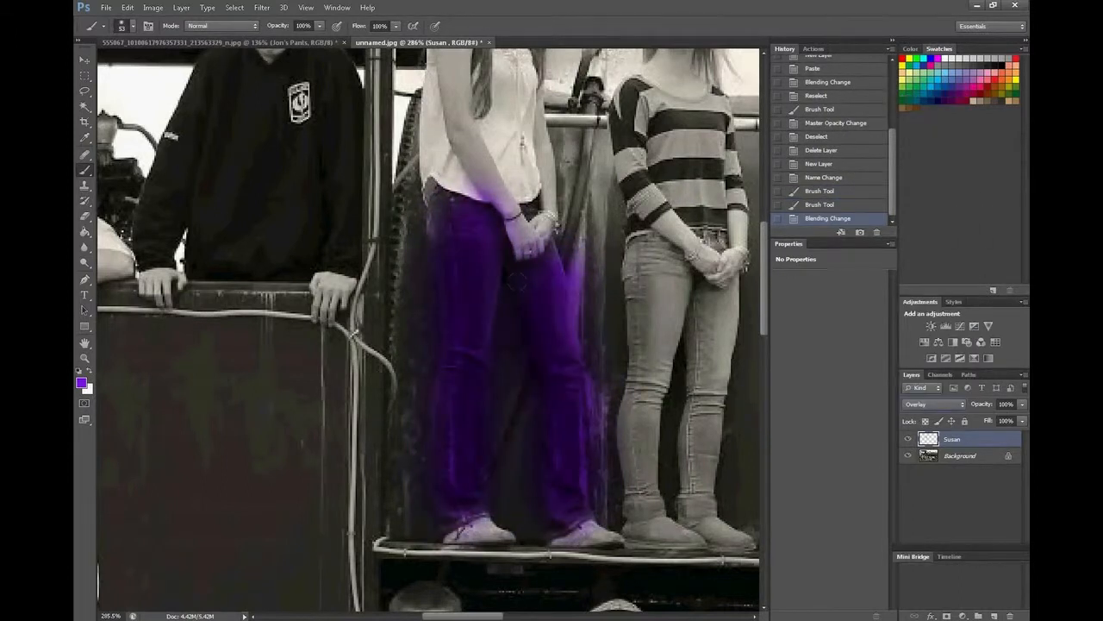
Step: Erase the purple spill around the jeans legs and on the white blouse's hem with the Eraser tool
left_click(84, 215)
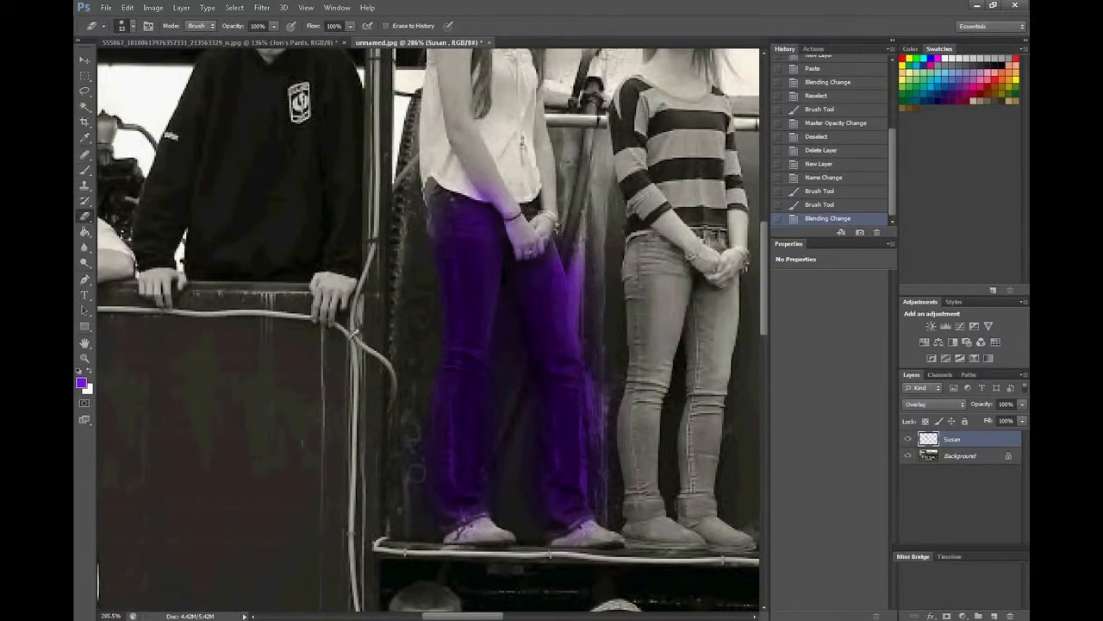
mouse_move(423, 501)
left_mouse_down()
mouse_move(419, 446)
mouse_move(489, 431)
mouse_move(497, 445)
mouse_move(498, 382)
left_mouse_up()
left_click_drag(580, 250, 583, 309)
left_click_drag(597, 382, 596, 514)
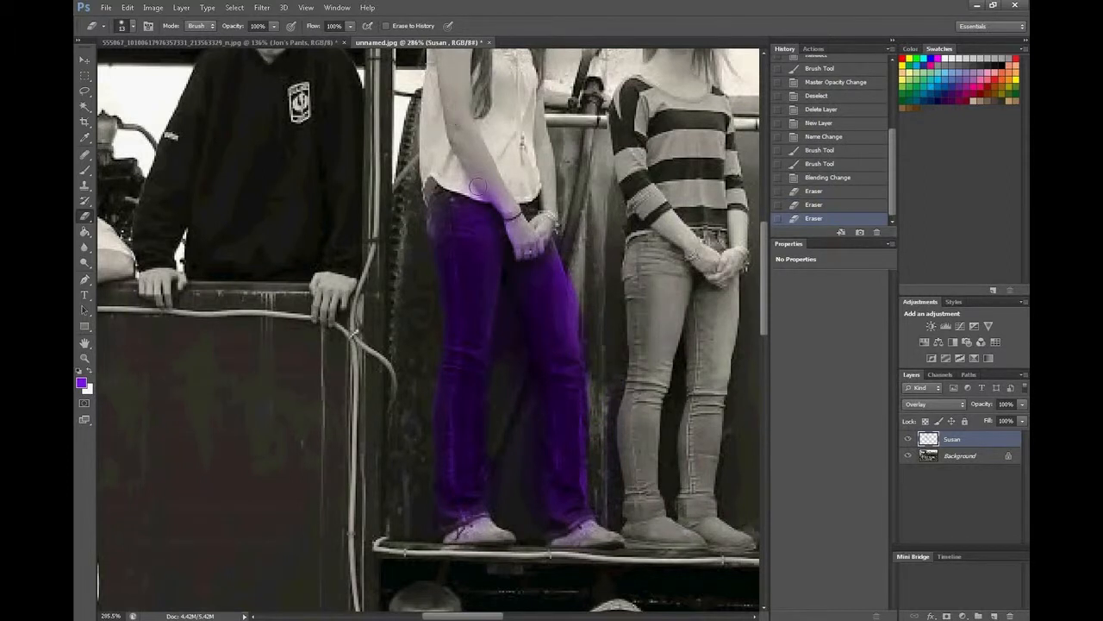
mouse_move(479, 186)
left_mouse_down()
mouse_move(502, 203)
mouse_move(479, 173)
left_mouse_up()
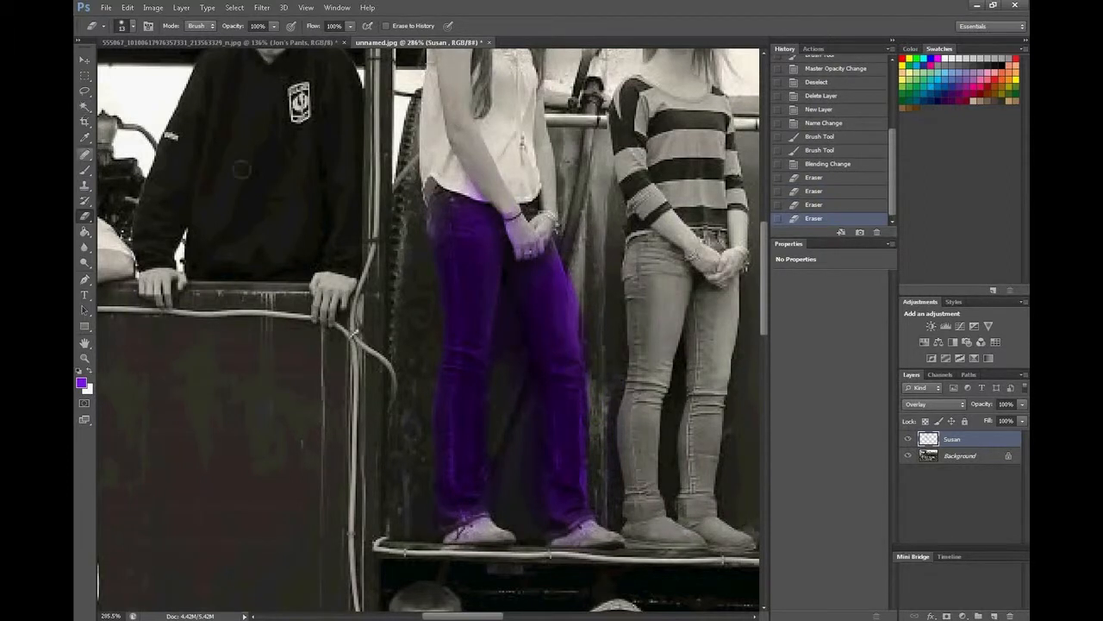
Step: Add another new layer on top and name it after the woman in the striped shirt
left_click(994, 615)
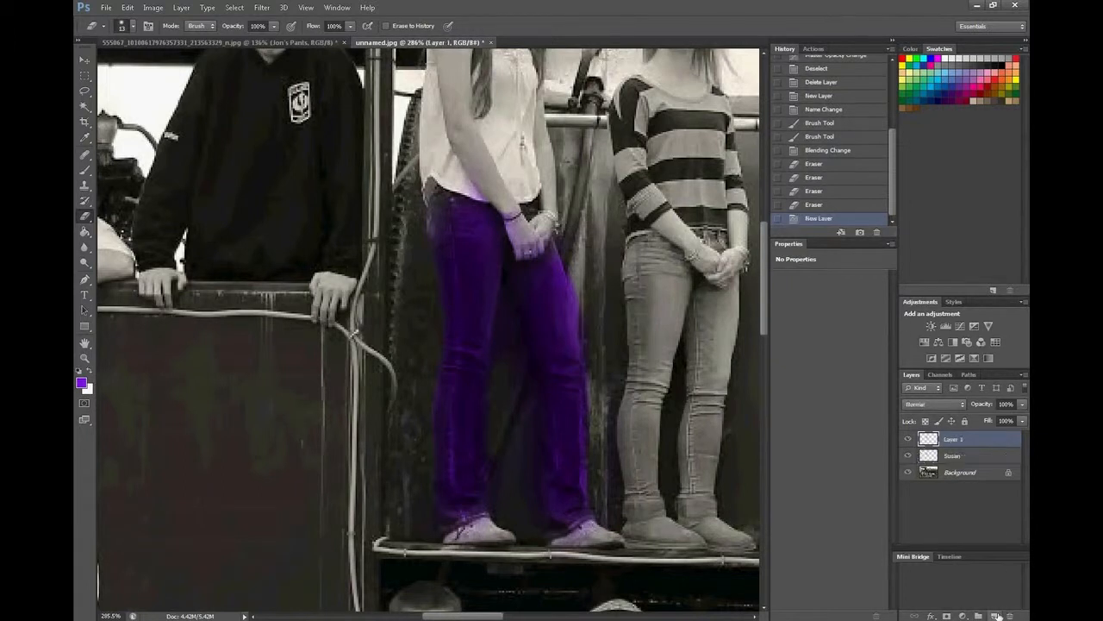
double_click(956, 441)
type("Tiffany")
key("Return")
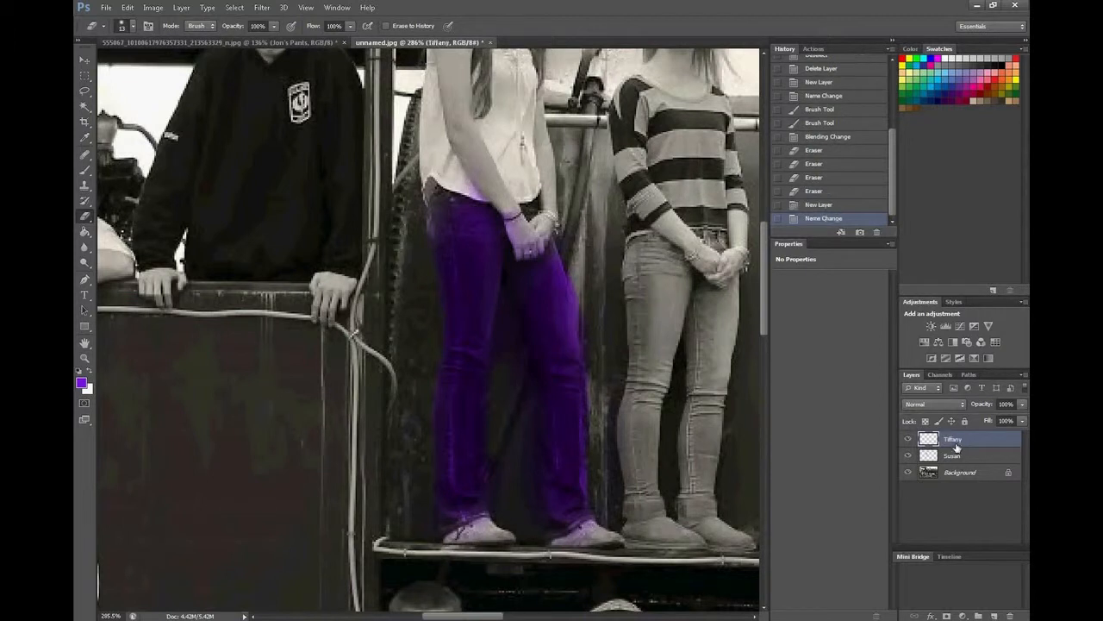
Step: Paint the woman's striped shirt with the same purple using the Brush tool and set that layer's blend mode to Overlay
left_click(85, 169)
left_click(81, 382)
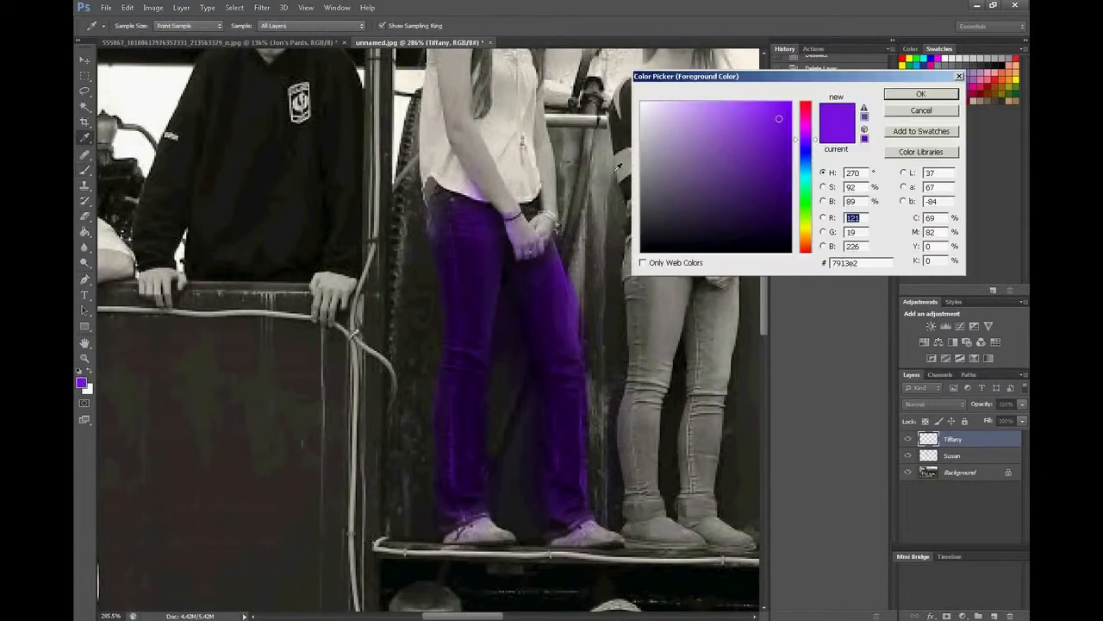
left_click(920, 94)
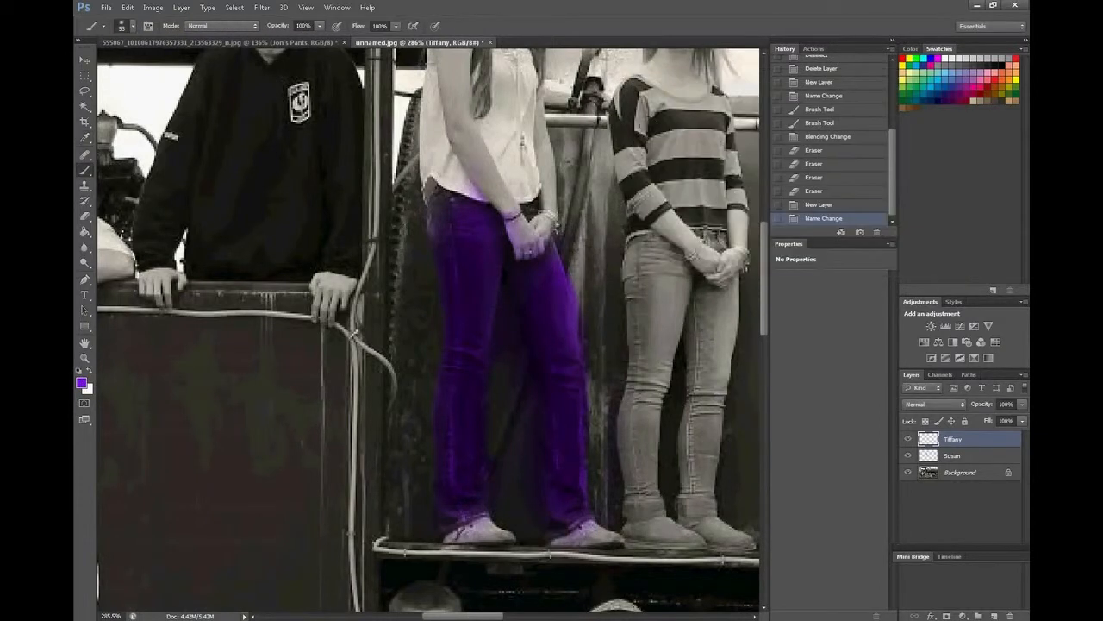
mouse_move(681, 159)
left_mouse_down()
mouse_move(689, 163)
mouse_move(643, 203)
mouse_move(672, 95)
mouse_move(716, 176)
left_mouse_up()
left_click(959, 408)
left_click(935, 244)
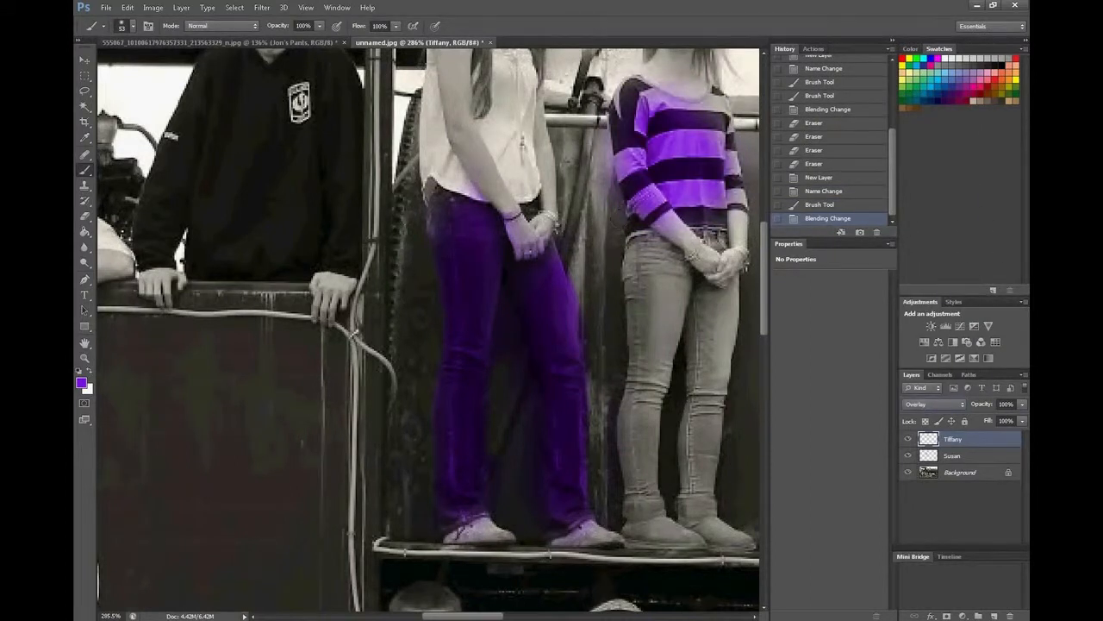
Step: Paint the same woman's jeans, shoes and waistband purple with smaller brushes of 38 and 15 px, and lower the layer's opacity to 52%
right_click(654, 263)
left_click_drag(691, 293, 687, 292)
mouse_move(645, 261)
left_mouse_down()
mouse_move(648, 331)
mouse_move(659, 324)
mouse_move(640, 456)
mouse_move(648, 536)
mouse_move(722, 536)
mouse_move(707, 390)
mouse_move(717, 289)
left_mouse_up()
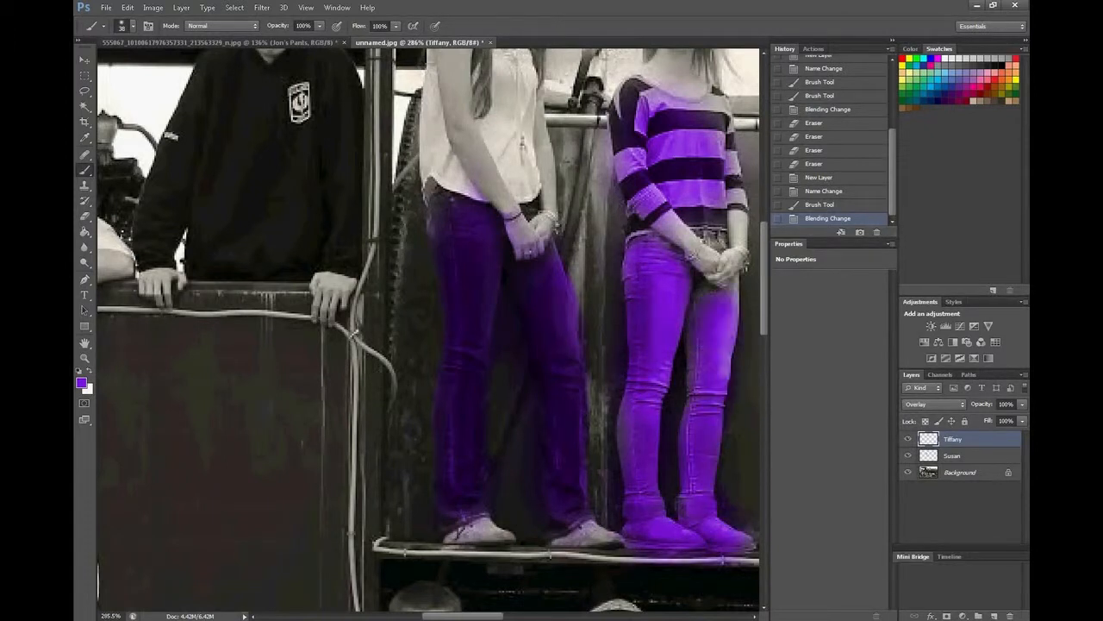
right_click(717, 215)
mouse_move(732, 232)
left_mouse_down()
mouse_move(705, 226)
mouse_move(717, 237)
mouse_move(694, 219)
left_mouse_up()
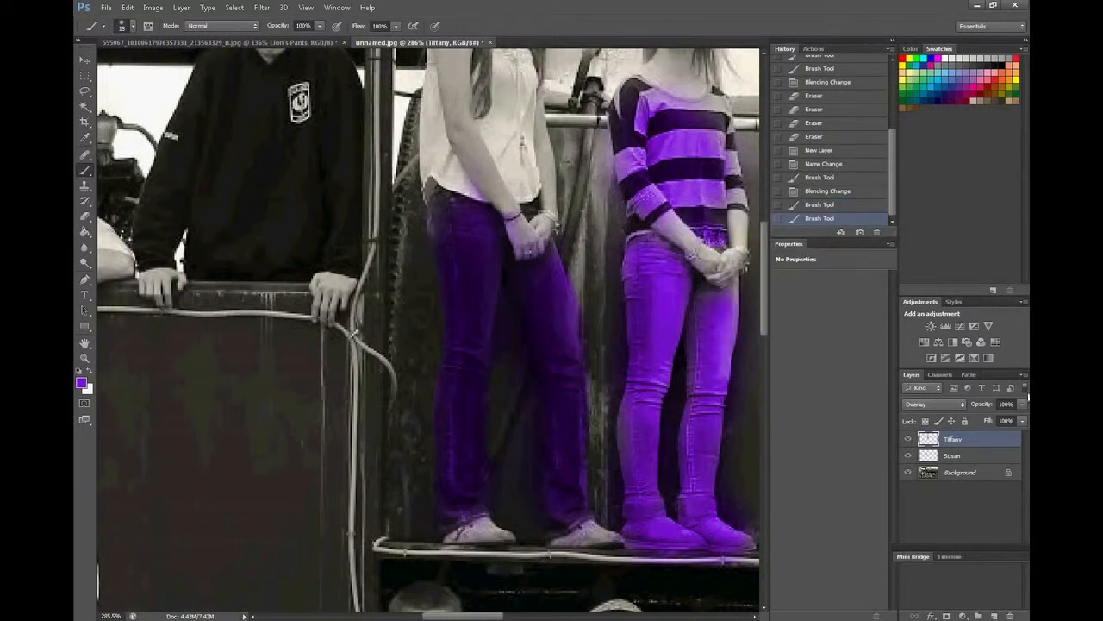
mouse_move(1024, 405)
left_mouse_down()
mouse_move(997, 420)
mouse_move(969, 414)
mouse_move(1026, 417)
mouse_move(1001, 420)
left_mouse_up()
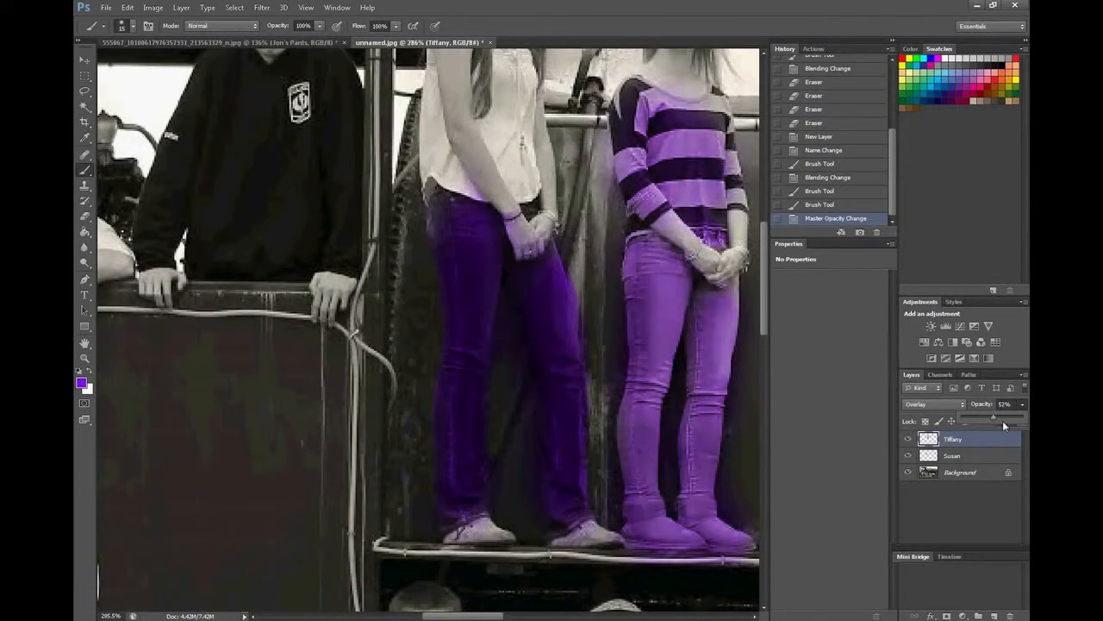
Step: Return to the donkey rider photo and outline the black elbow pad on the rider's raised arm with the Lasso tool
left_click(219, 42)
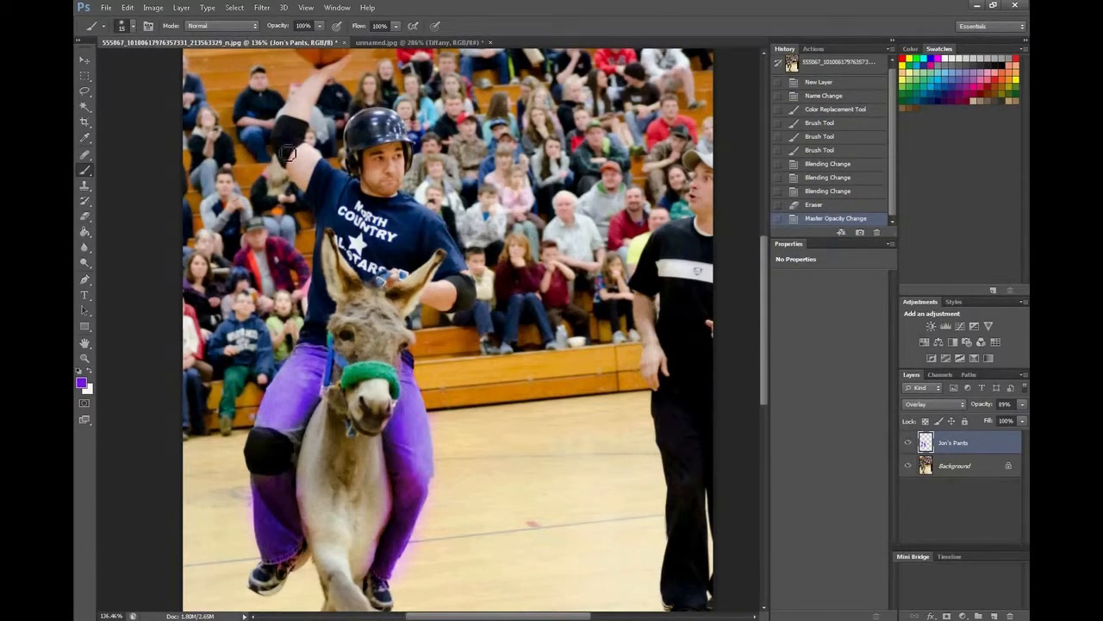
mouse_move(286, 138)
left_mouse_down()
mouse_move(294, 147)
mouse_move(295, 136)
left_mouse_up()
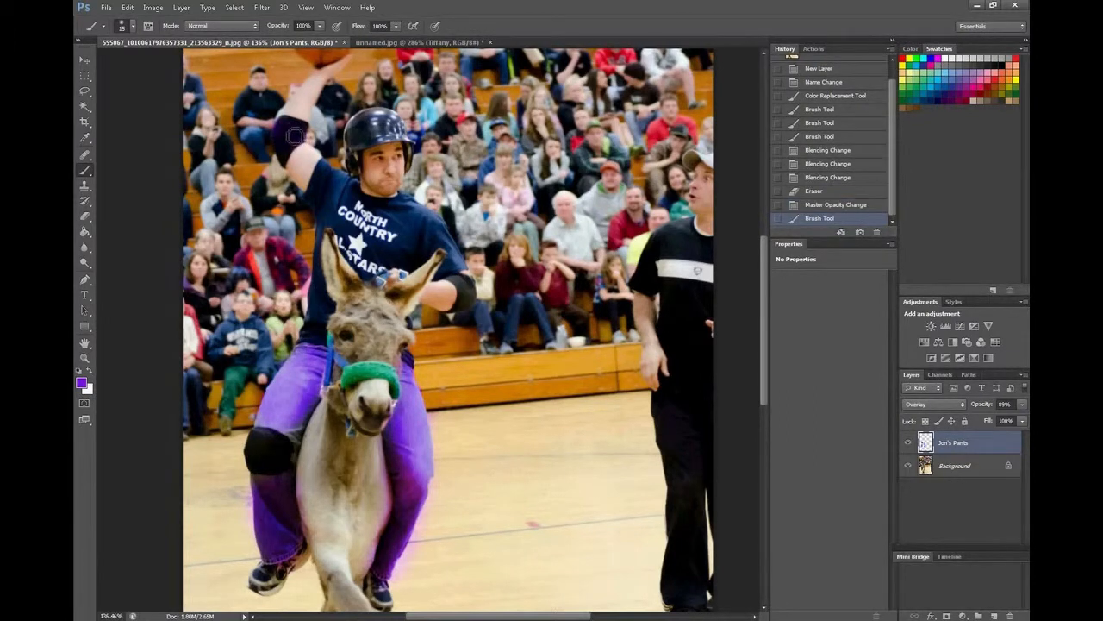
key("ctrl+z")
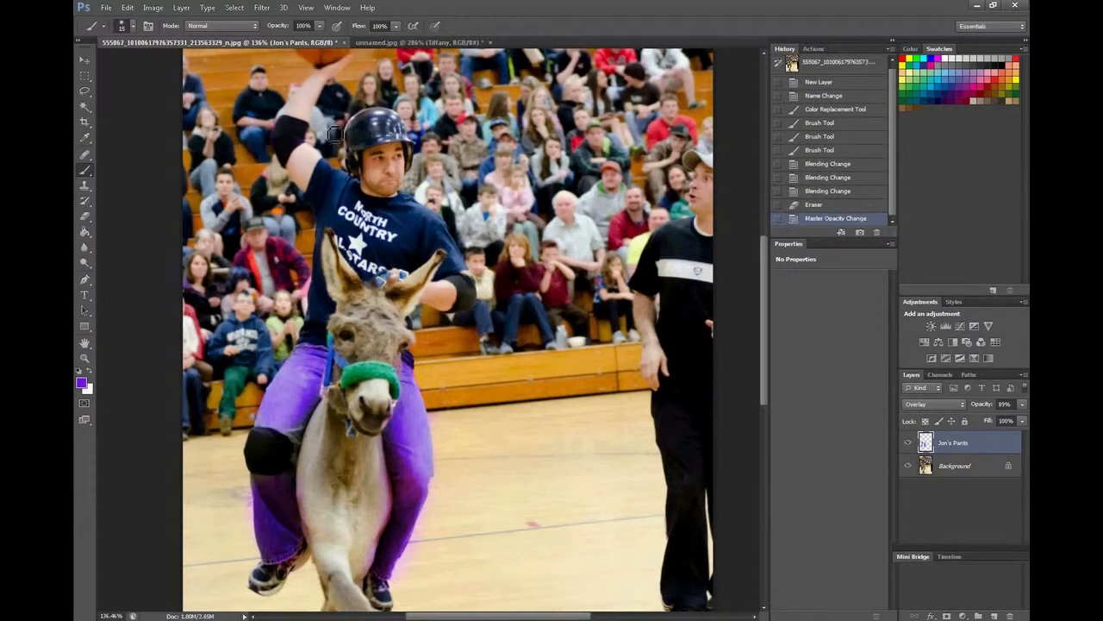
left_click(84, 91)
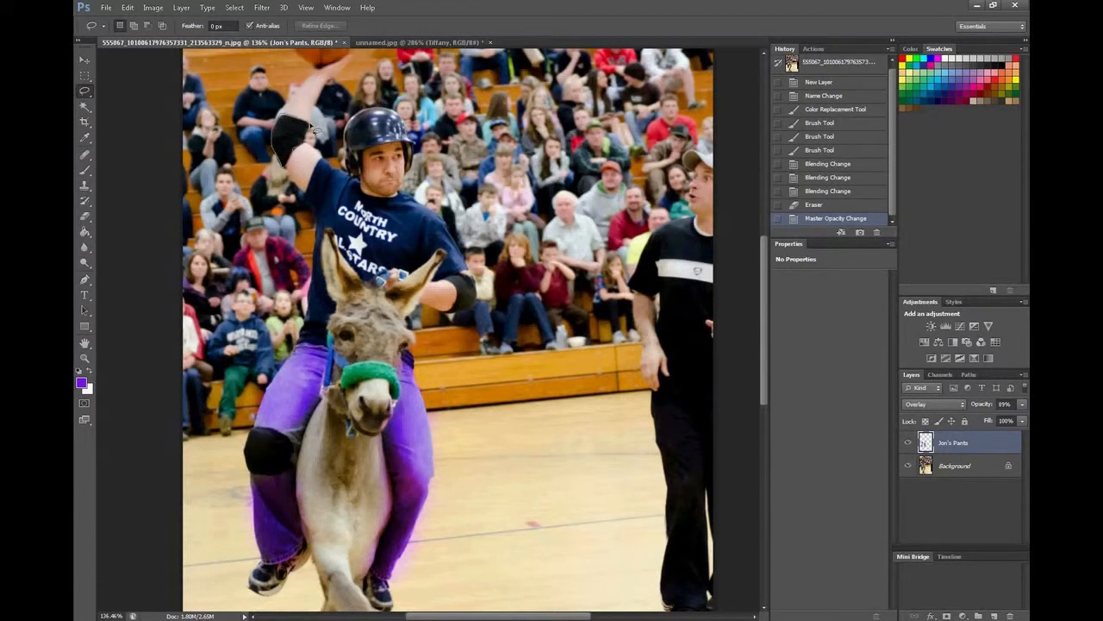
left_click_drag(306, 138, 309, 152)
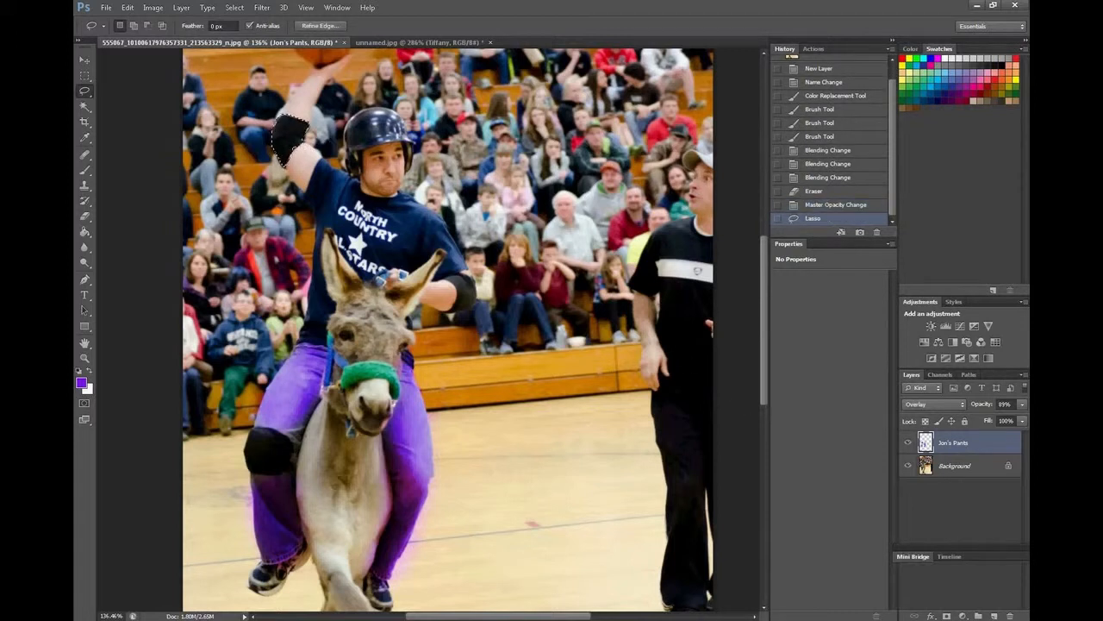
Step: Copy the selected elbow pad from the Background layer and paste it into a new layer directly above it
left_click(958, 470)
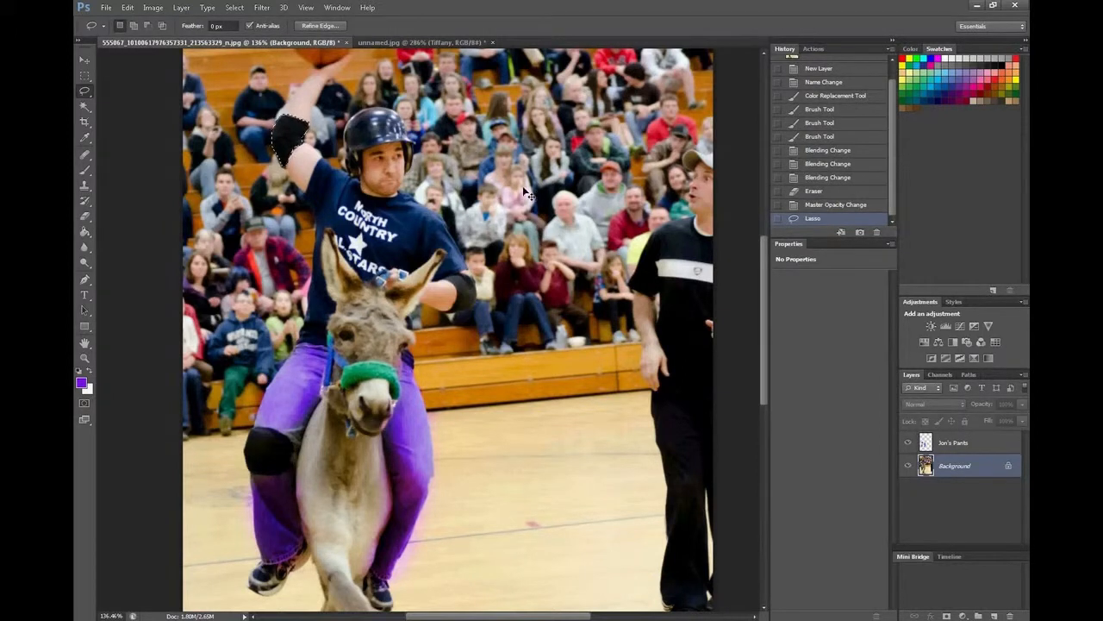
left_click(995, 615)
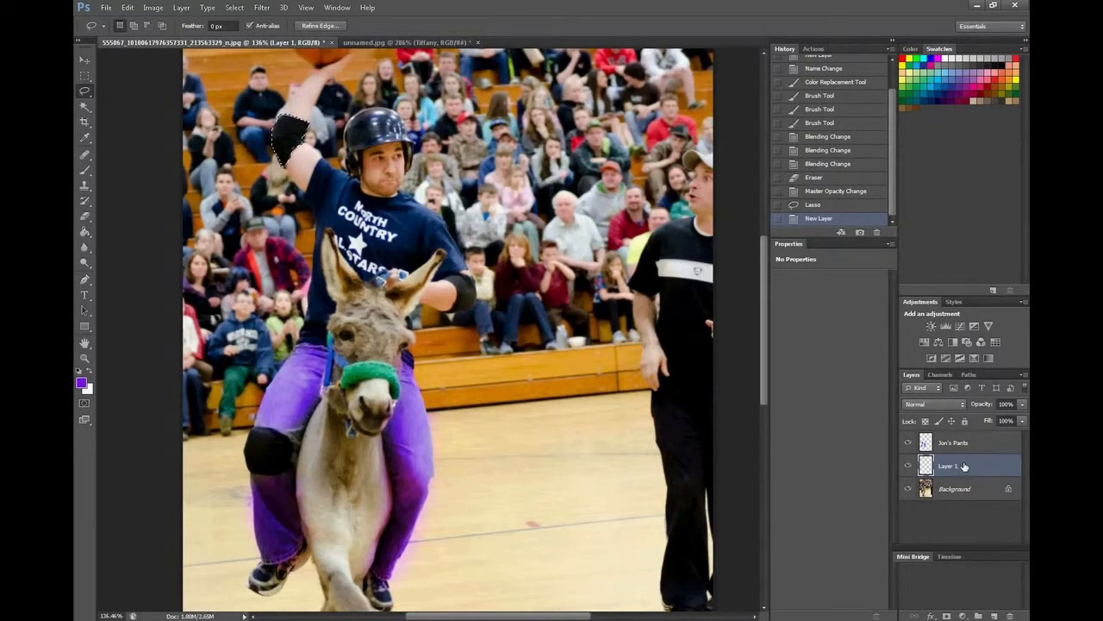
key("ctrl+v")
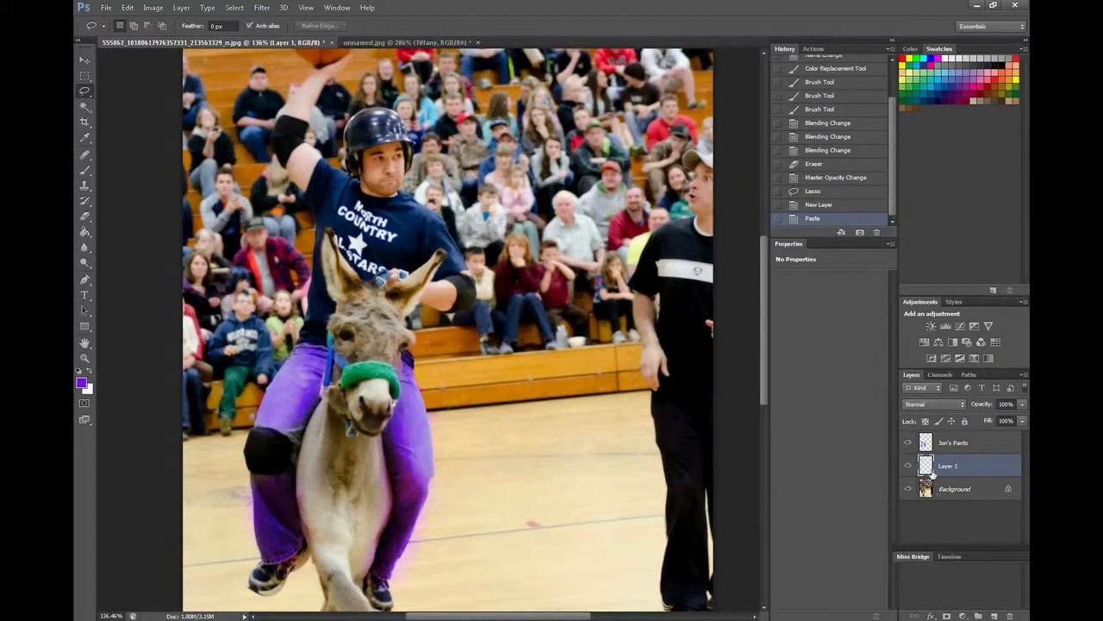
Step: Hide the pants and Background layers to check the pasted elbow pad on its own, and show both layers again
left_click(908, 443)
left_click(909, 489)
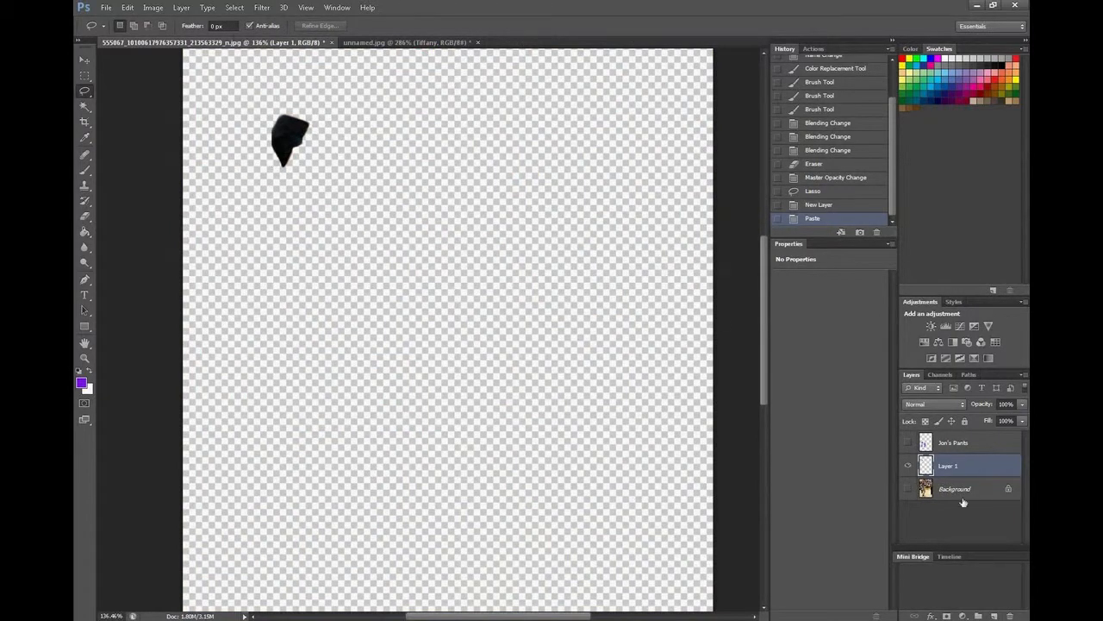
left_click(907, 489)
left_click(908, 442)
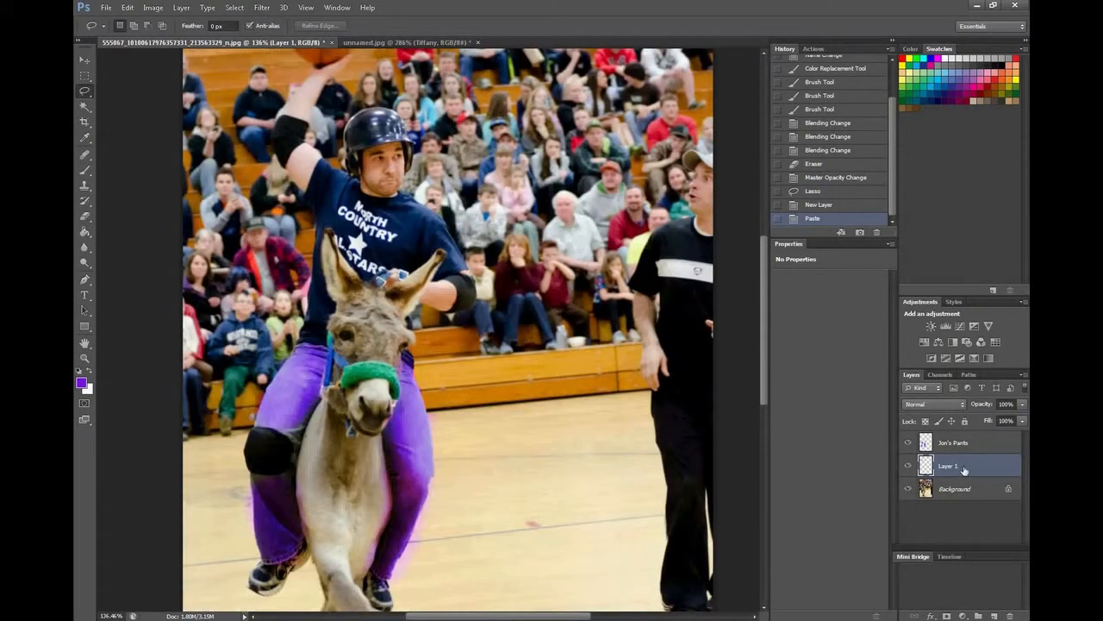
Step: Reselect the elbow pad outline, fill it with light gray on Layer 1 with the Paint Bucket, and set the layer to Overlay
left_click(235, 8)
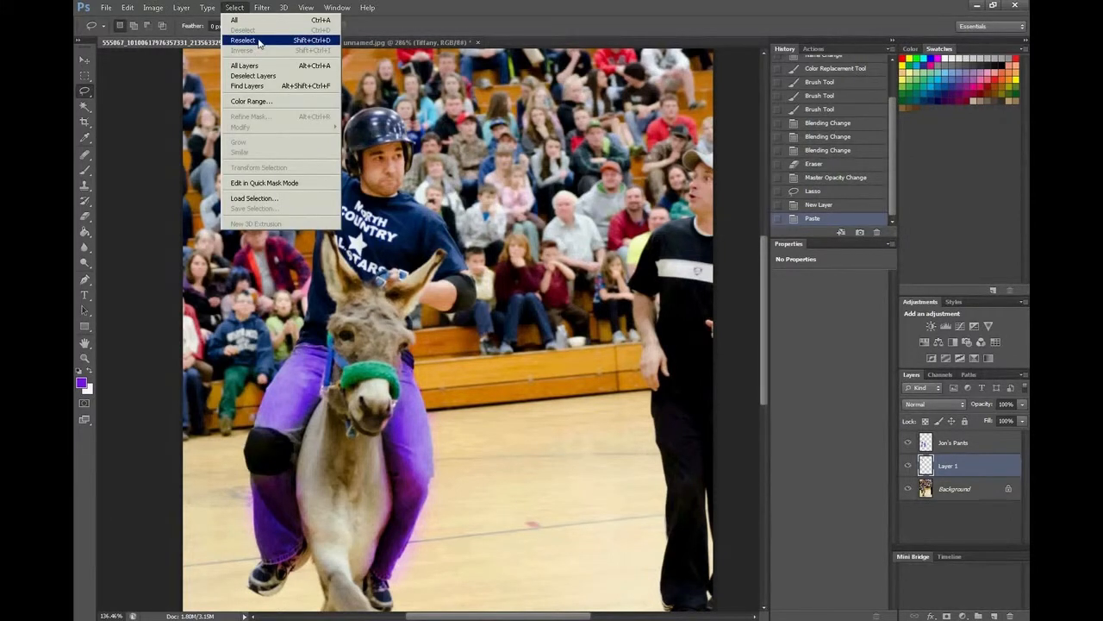
left_click(260, 43)
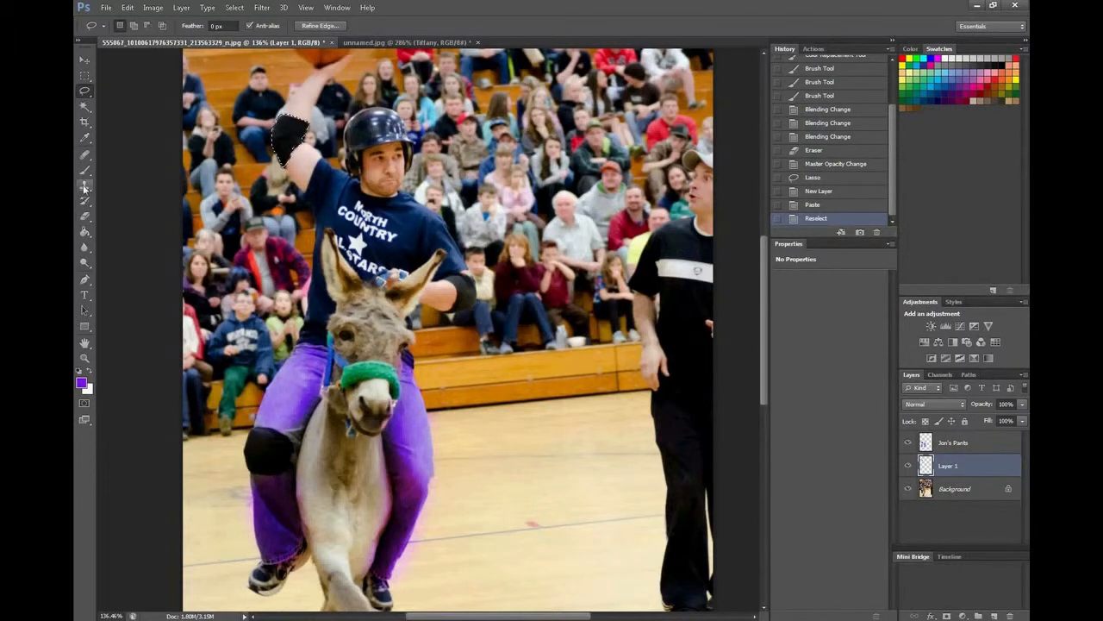
left_click(84, 232)
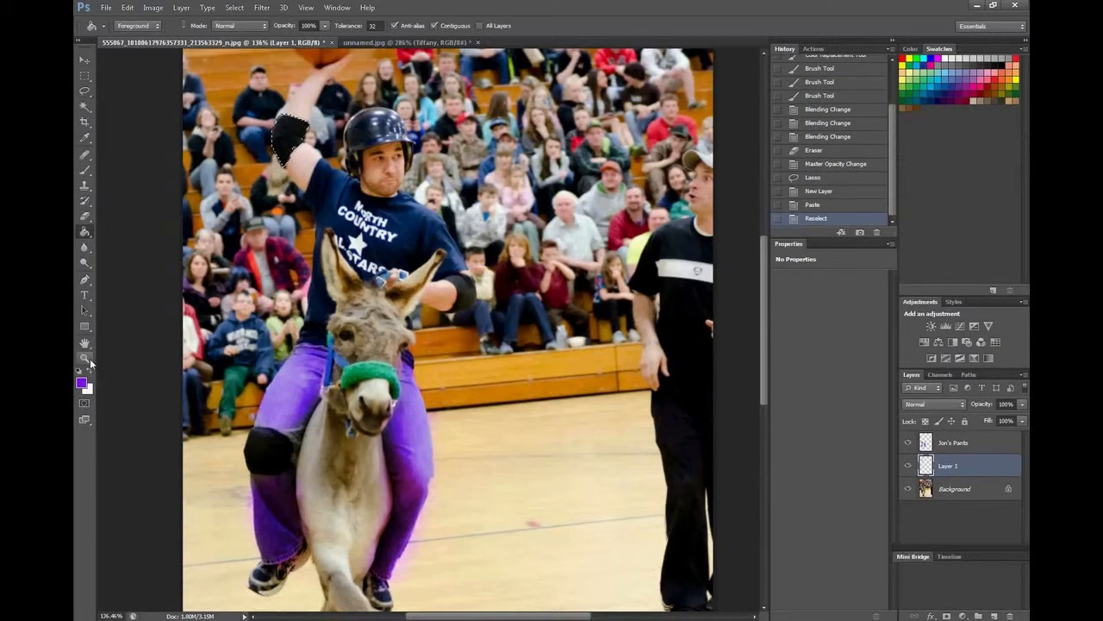
left_click(91, 371)
left_click(82, 381)
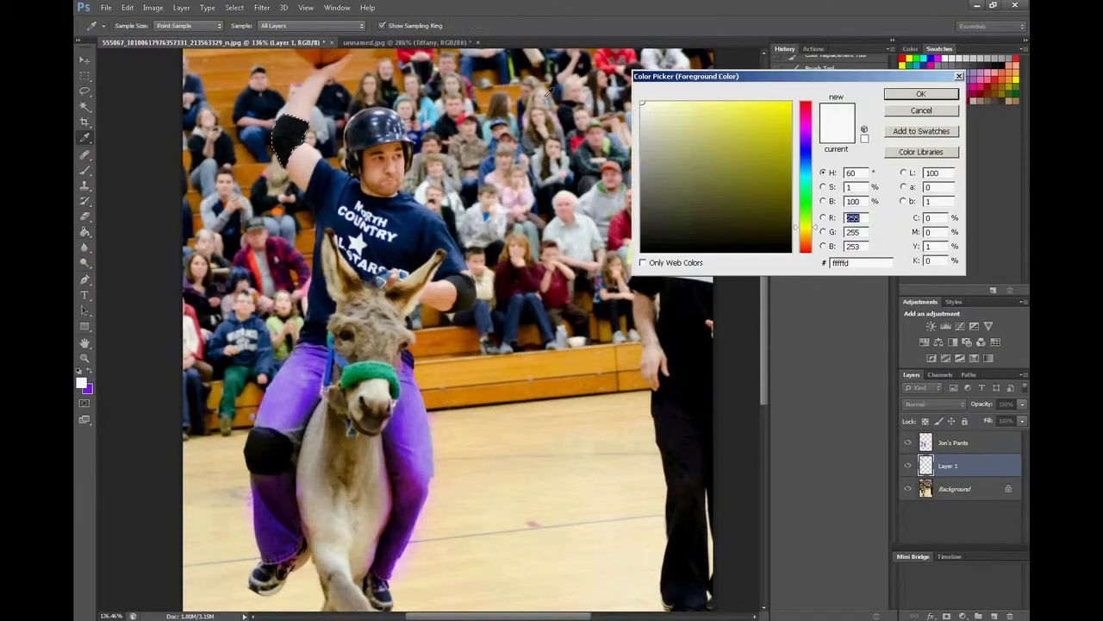
left_click(901, 94)
left_click(284, 133)
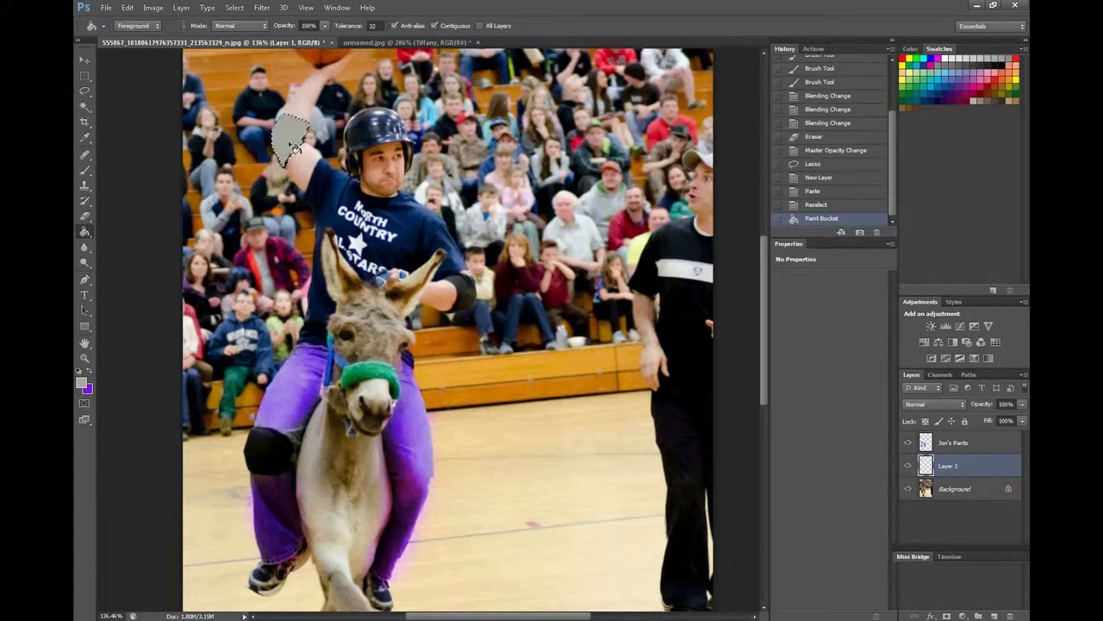
left_click(960, 405)
left_click(914, 242)
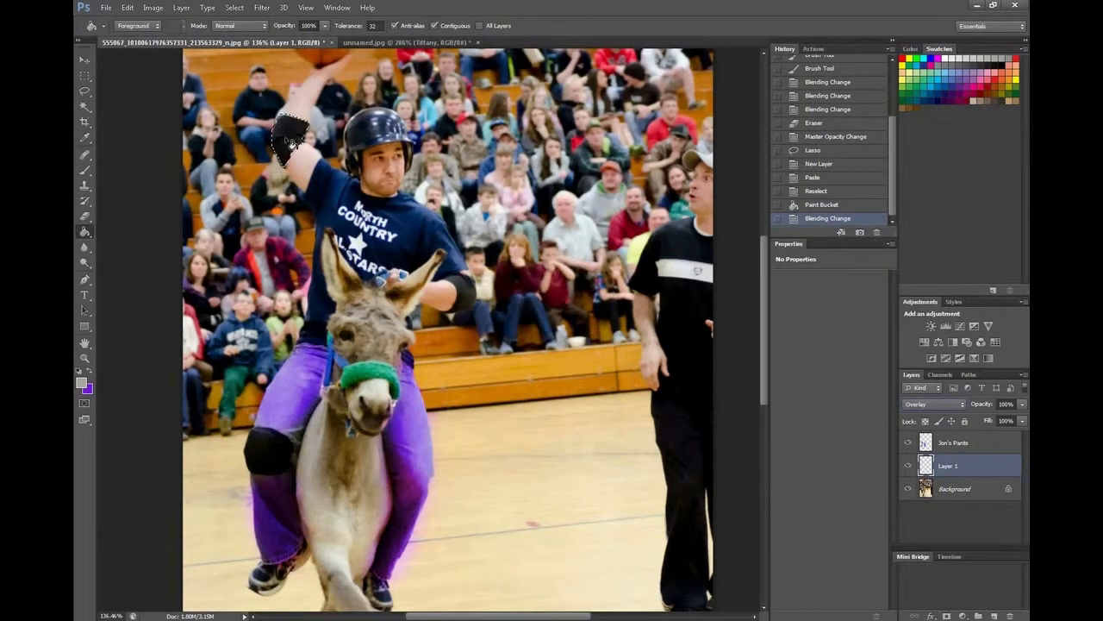
Step: Duplicate the Background layer as Background copy and hide the original Background layer
left_click(952, 488)
right_click(956, 484)
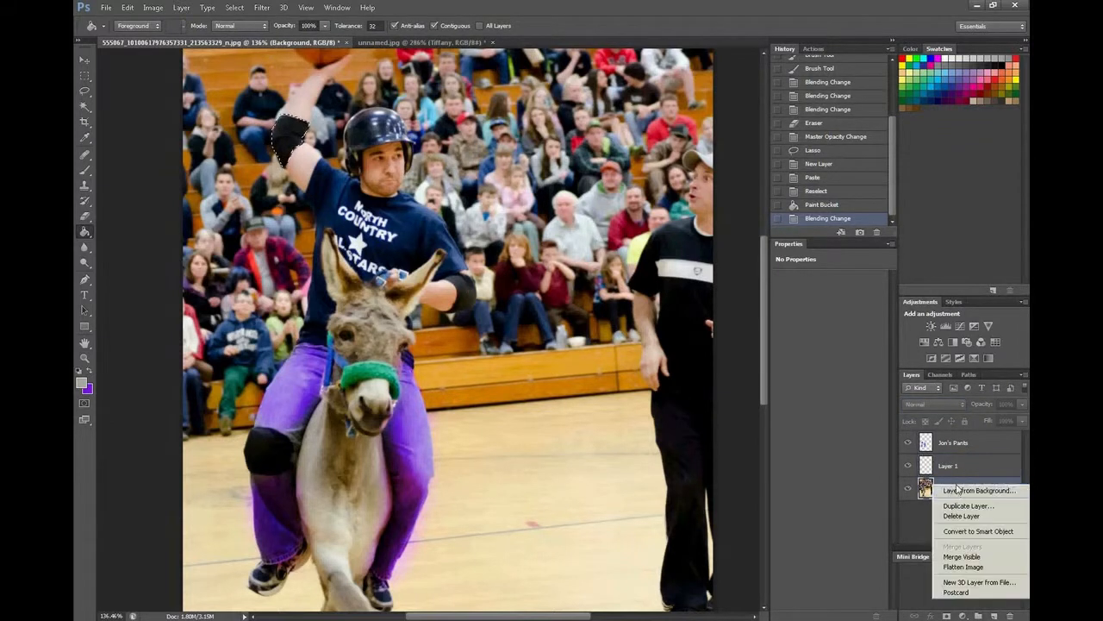
left_click(961, 503)
left_click(665, 187)
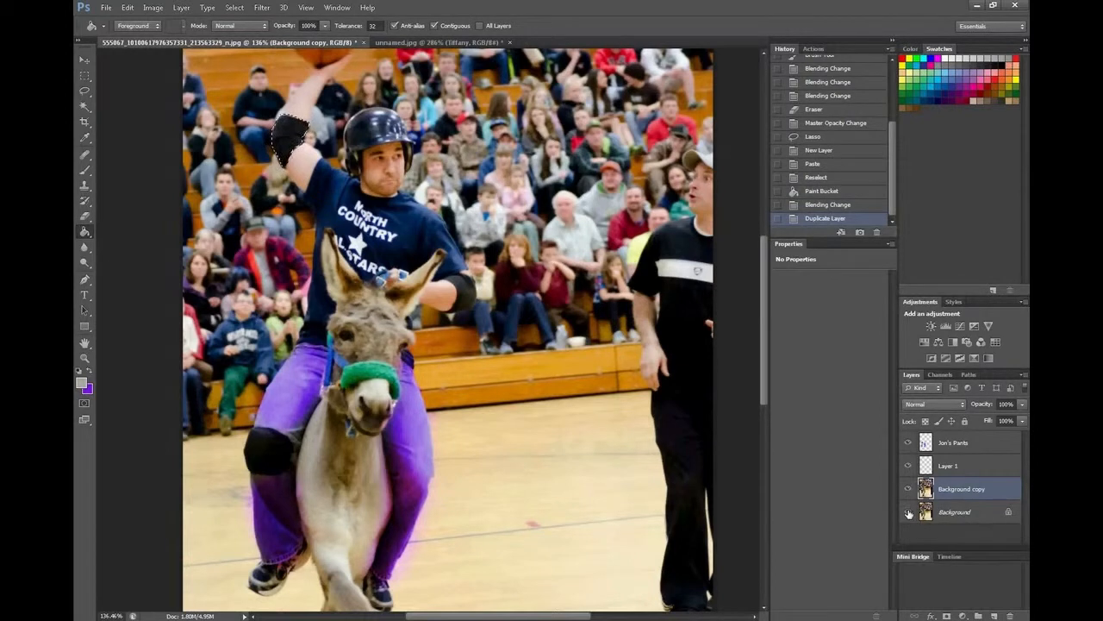
left_click(907, 513)
Step: Brighten the selected elbow pad on Background copy with Levels, setting the input midtone to 1.21 and white point to 143
left_click(152, 7)
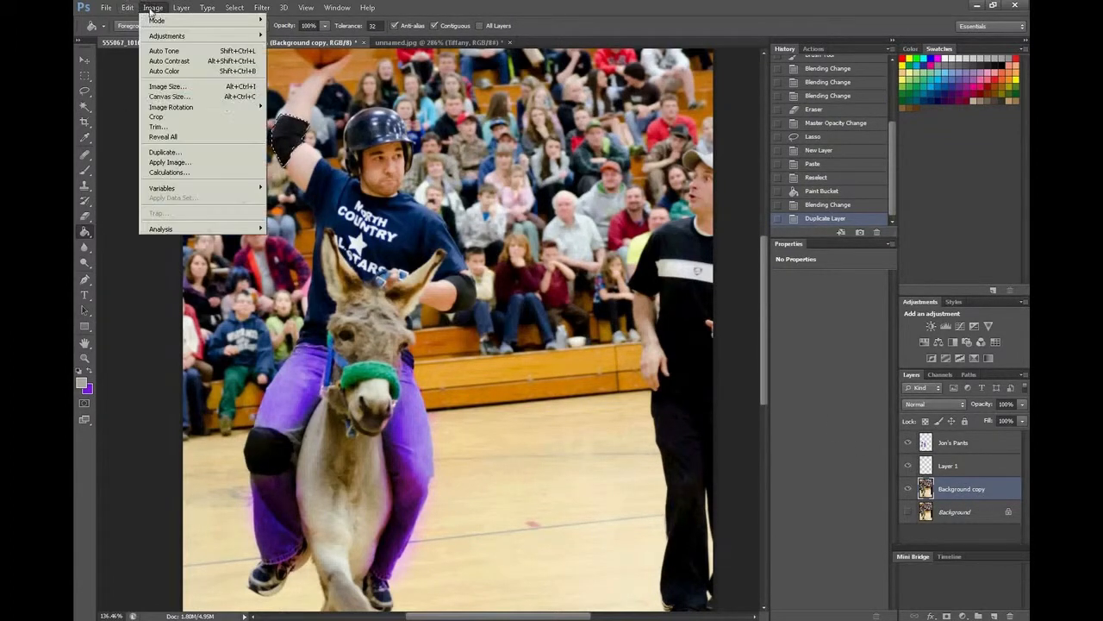
mouse_move(233, 37)
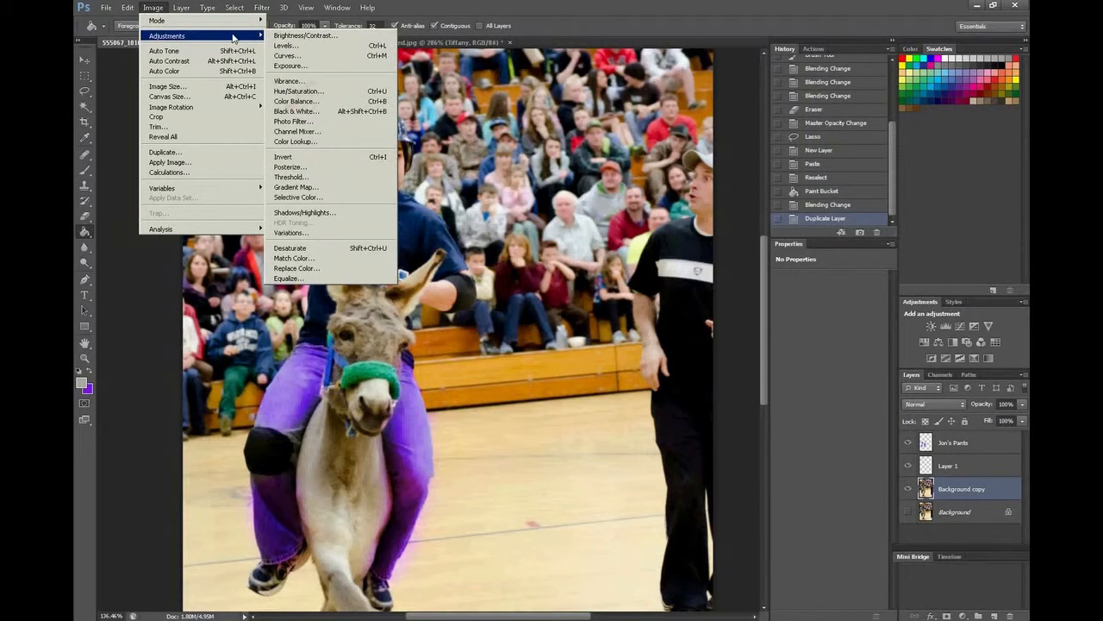
left_click(286, 46)
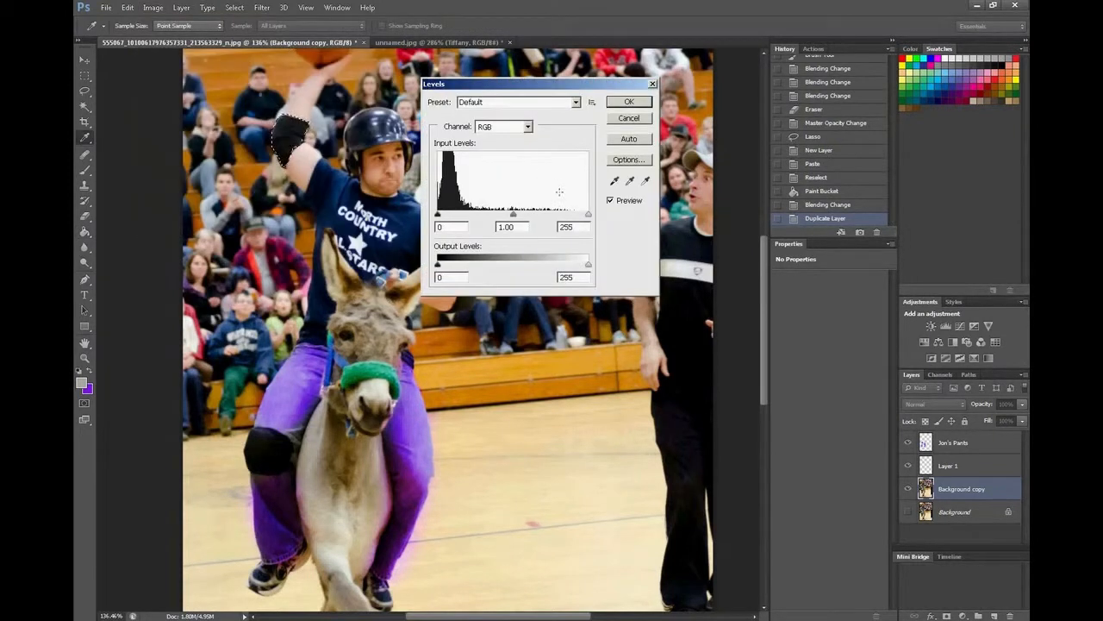
left_click_drag(589, 218, 475, 220)
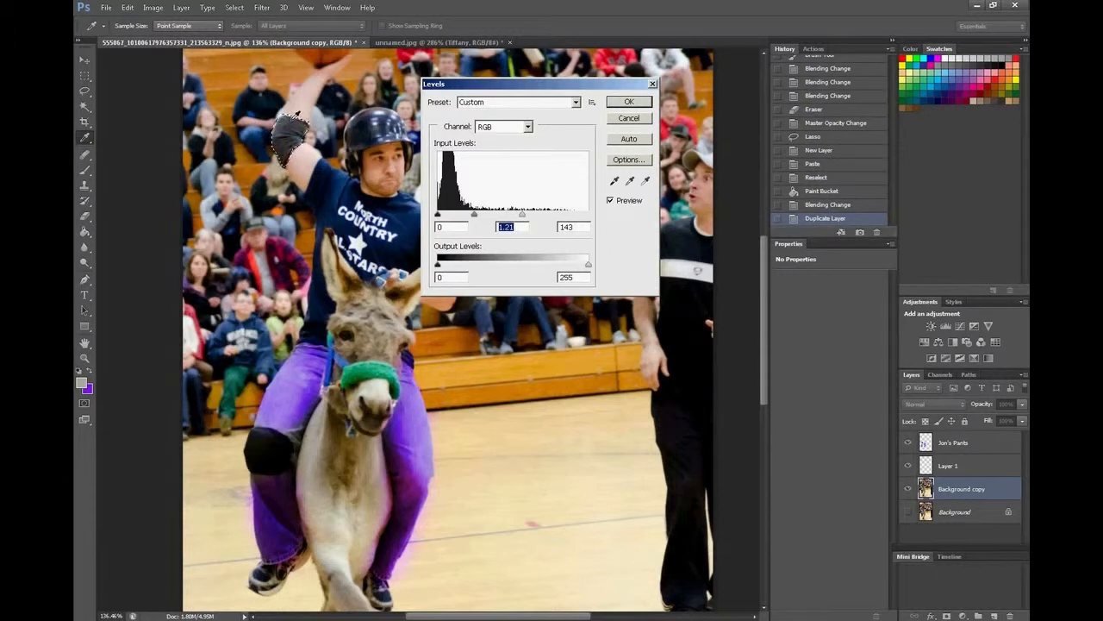
left_click(628, 102)
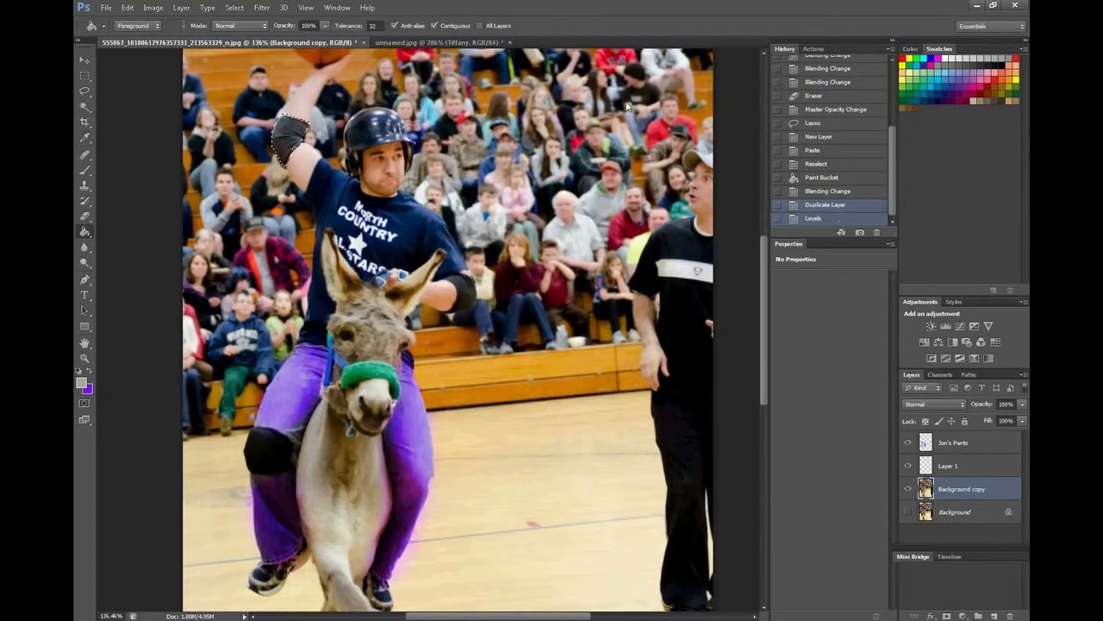
Step: Apply Hue/Saturation to the selected elbow pad with Saturation -100 and Lightness +14
left_click(152, 9)
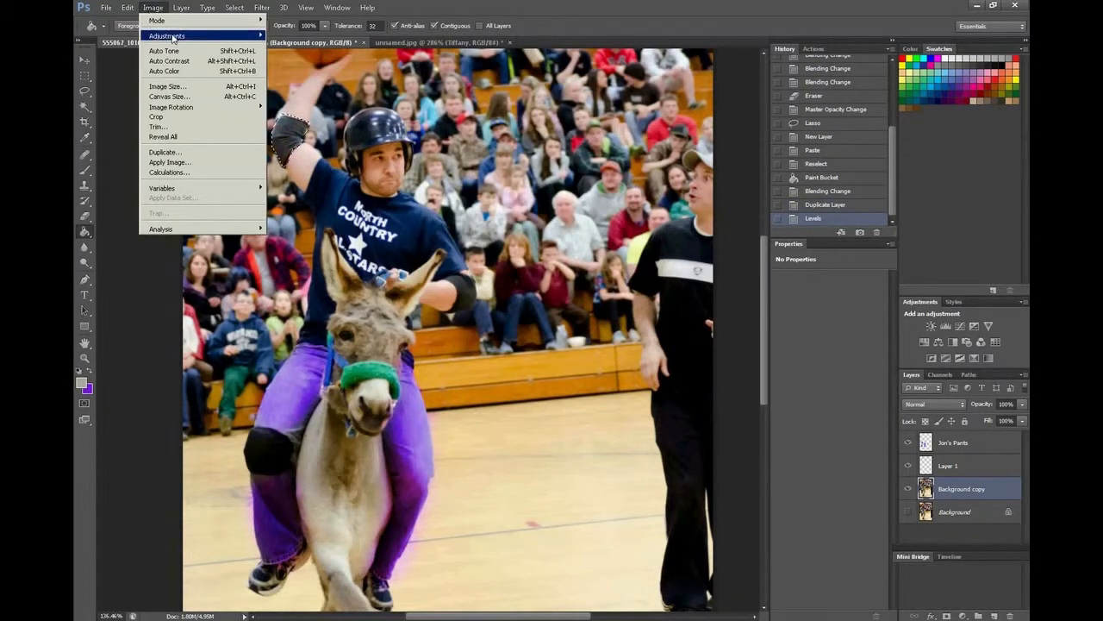
mouse_move(197, 38)
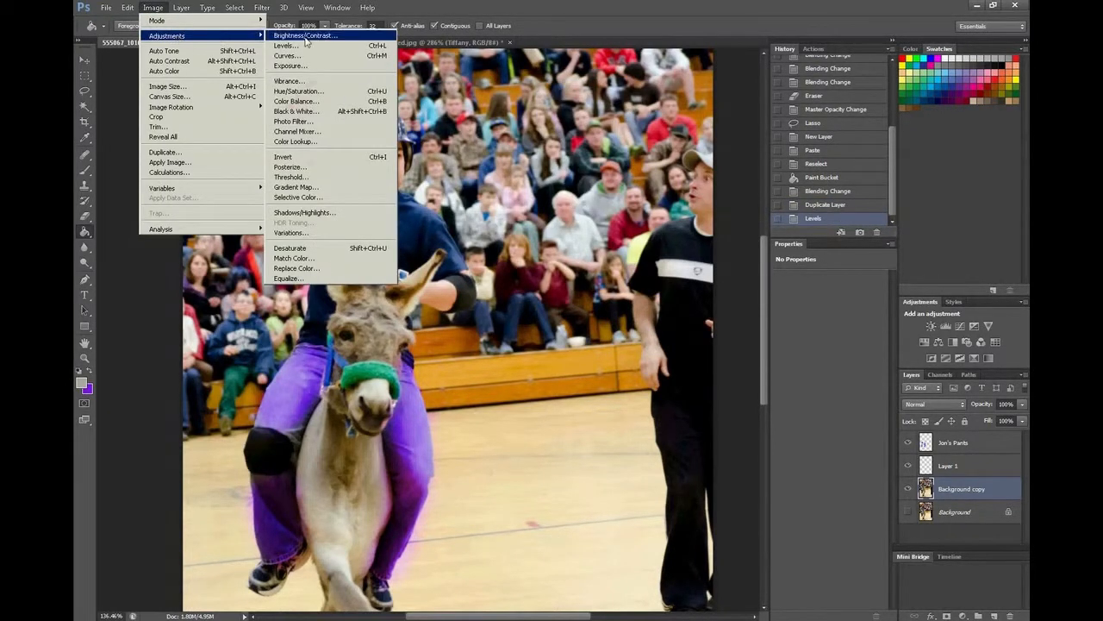
left_click(316, 92)
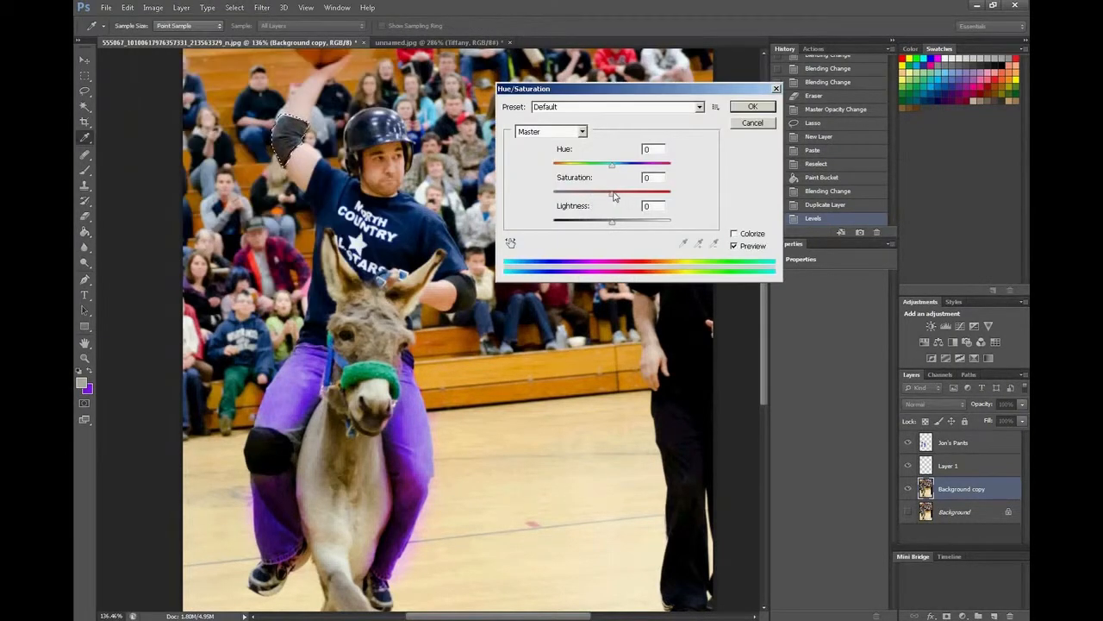
left_click_drag(612, 191, 554, 195)
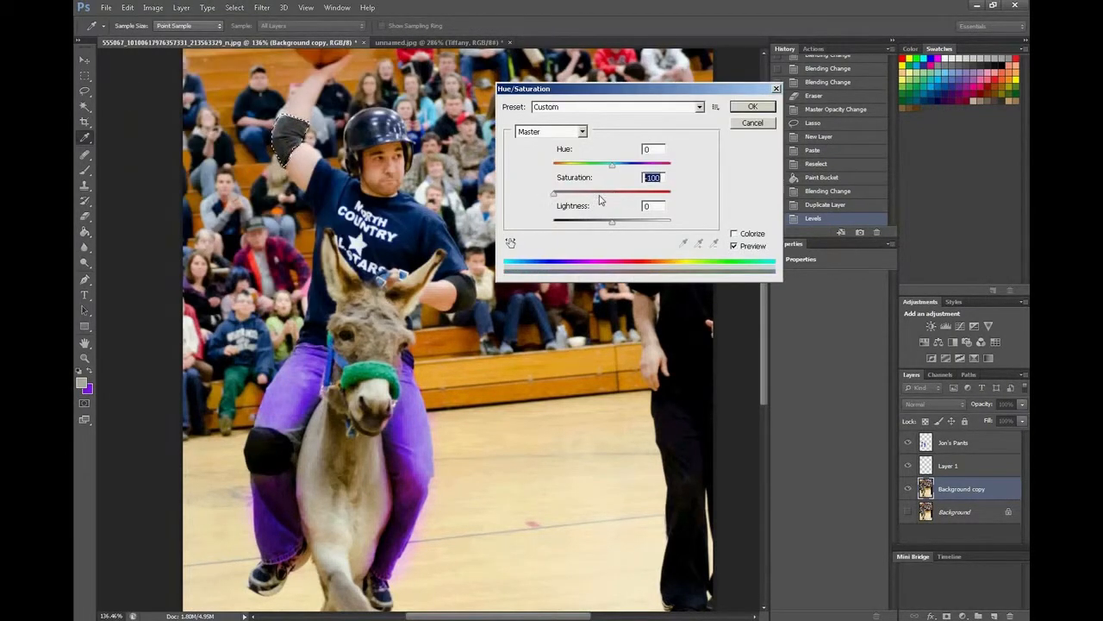
left_click_drag(613, 226, 620, 226)
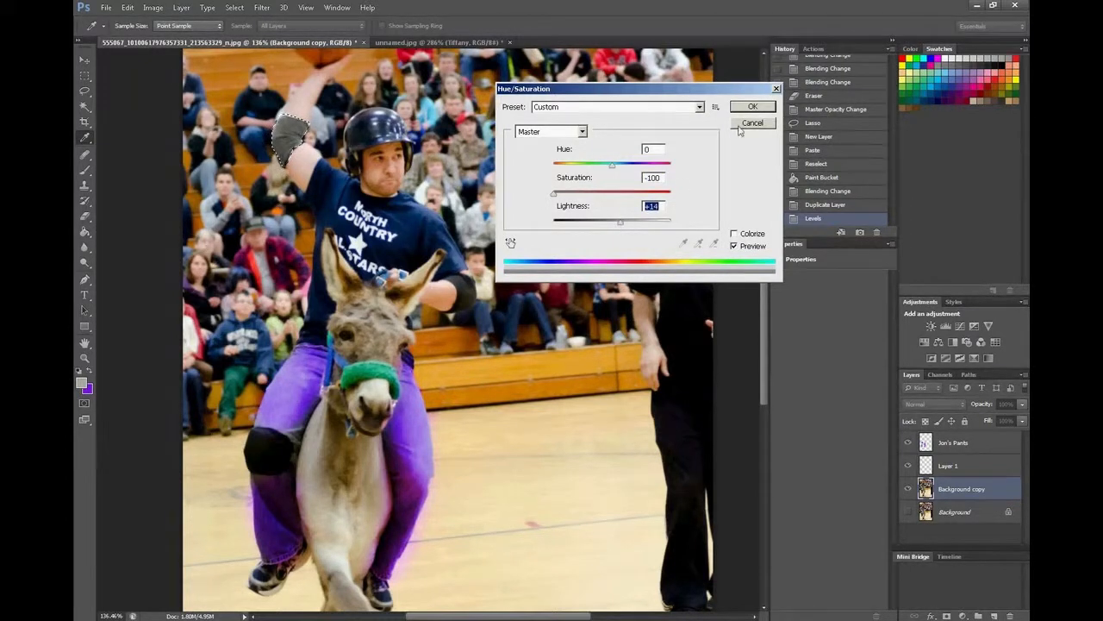
left_click(761, 109)
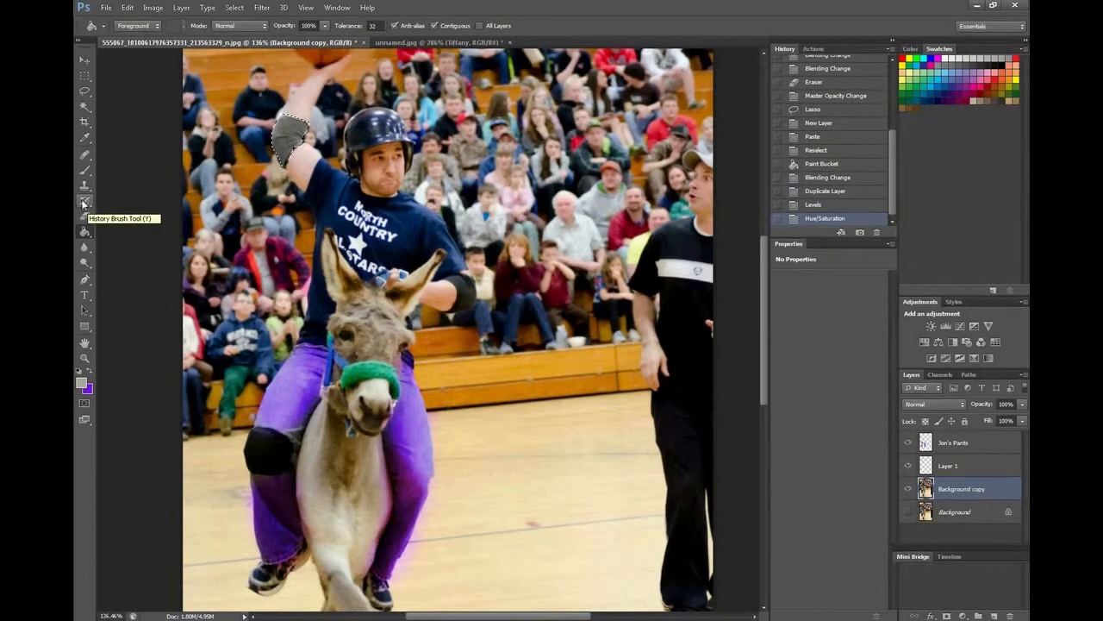
Step: Paste the copied elbow pad into a new layer above Background copy and move that layer above Layer 1
left_click(957, 467)
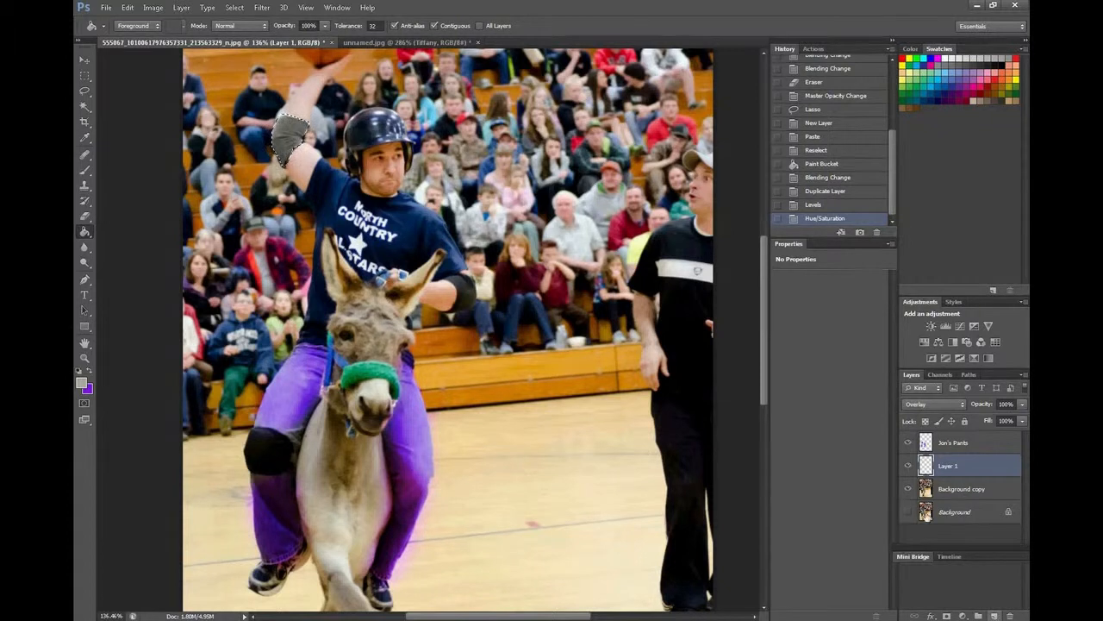
left_click(940, 491)
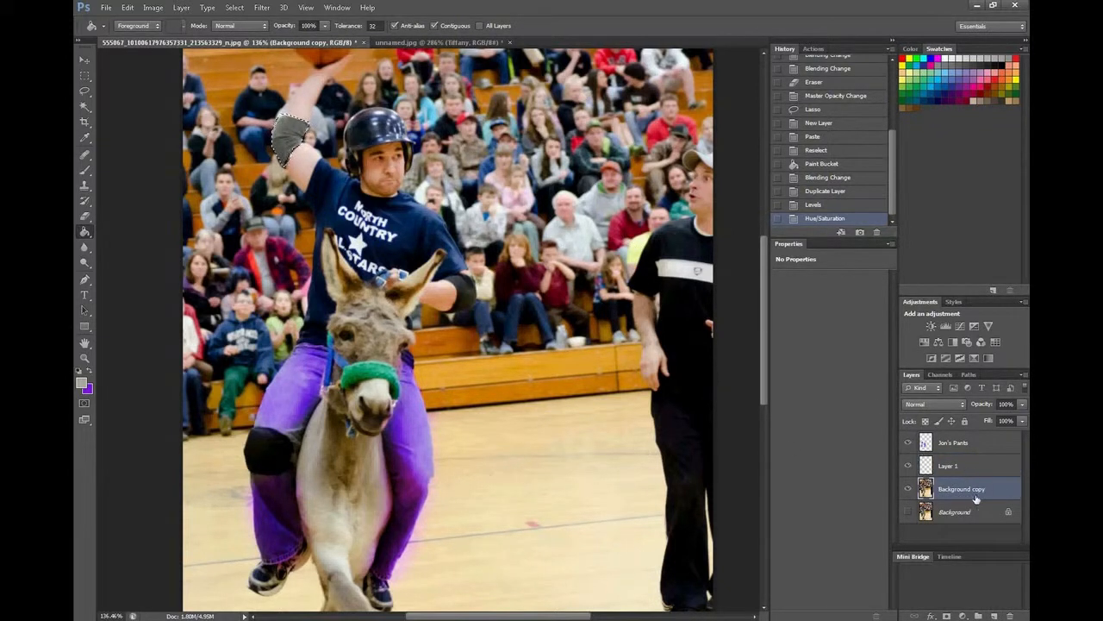
left_click(995, 615)
key("ctrl+v")
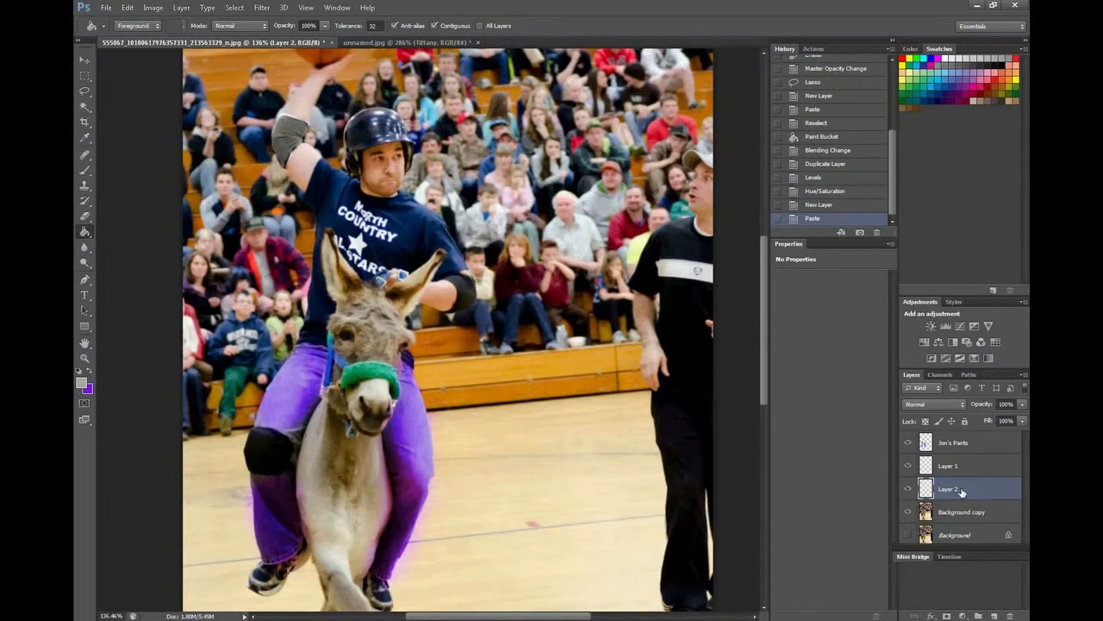
left_click_drag(961, 490, 961, 466)
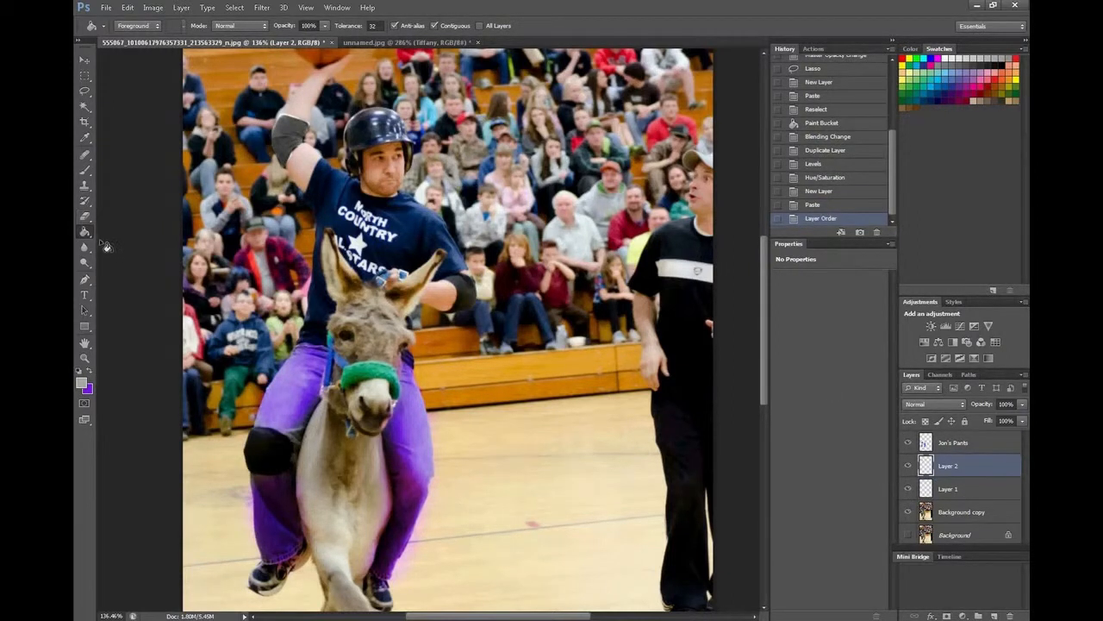
Step: Choose the Brush tool and set the foreground color to purple #8926a5
left_click(87, 176)
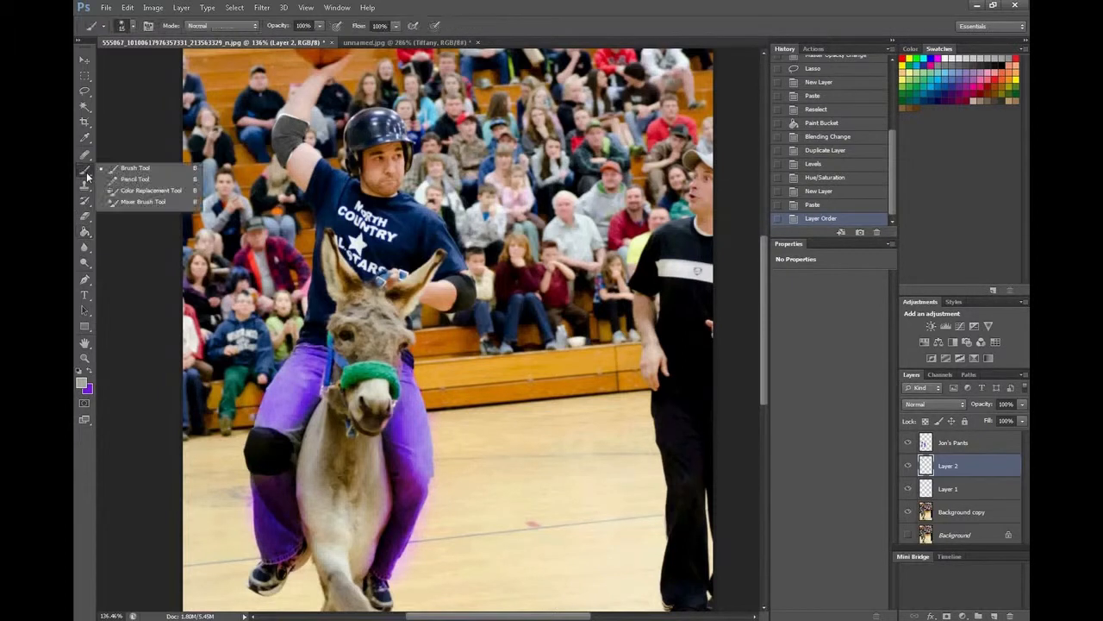
left_click(82, 383)
left_click_drag(773, 114, 756, 154)
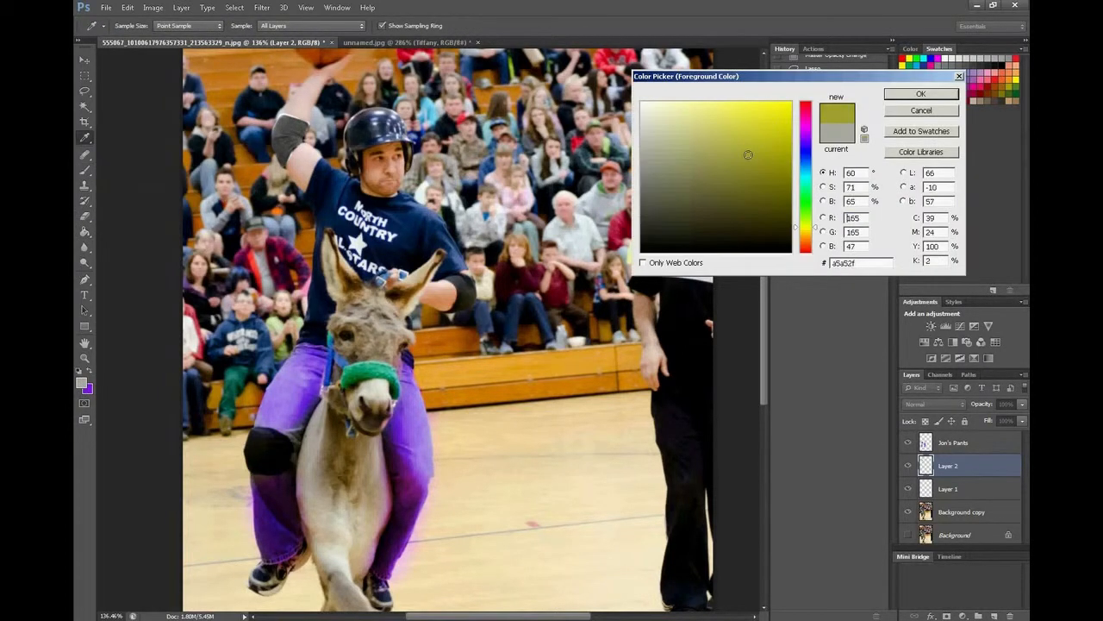
left_click(806, 132)
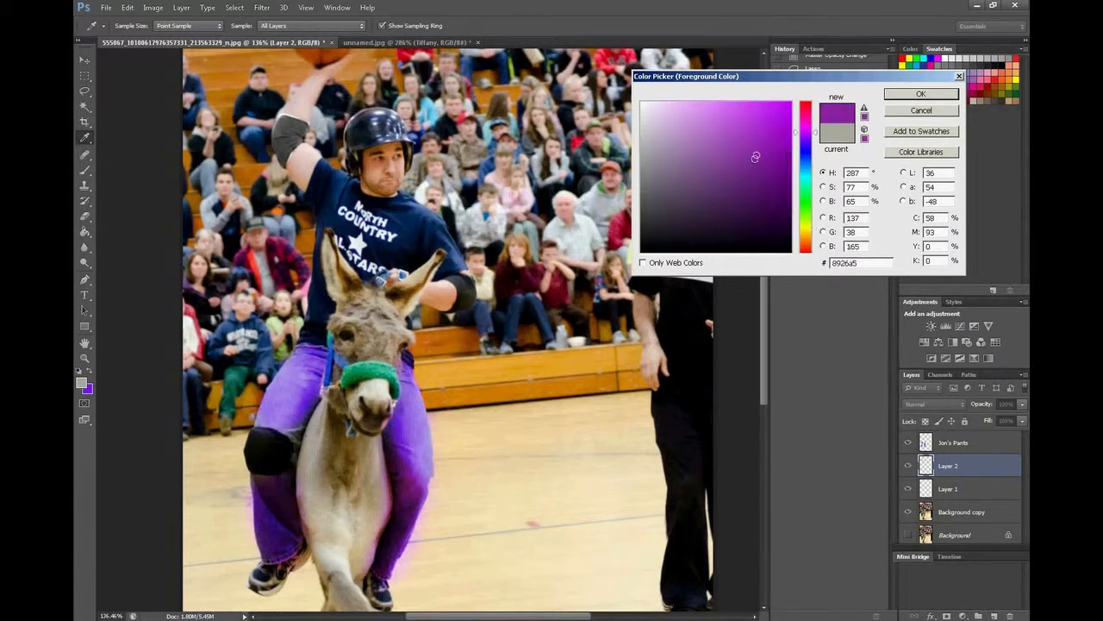
left_click(920, 94)
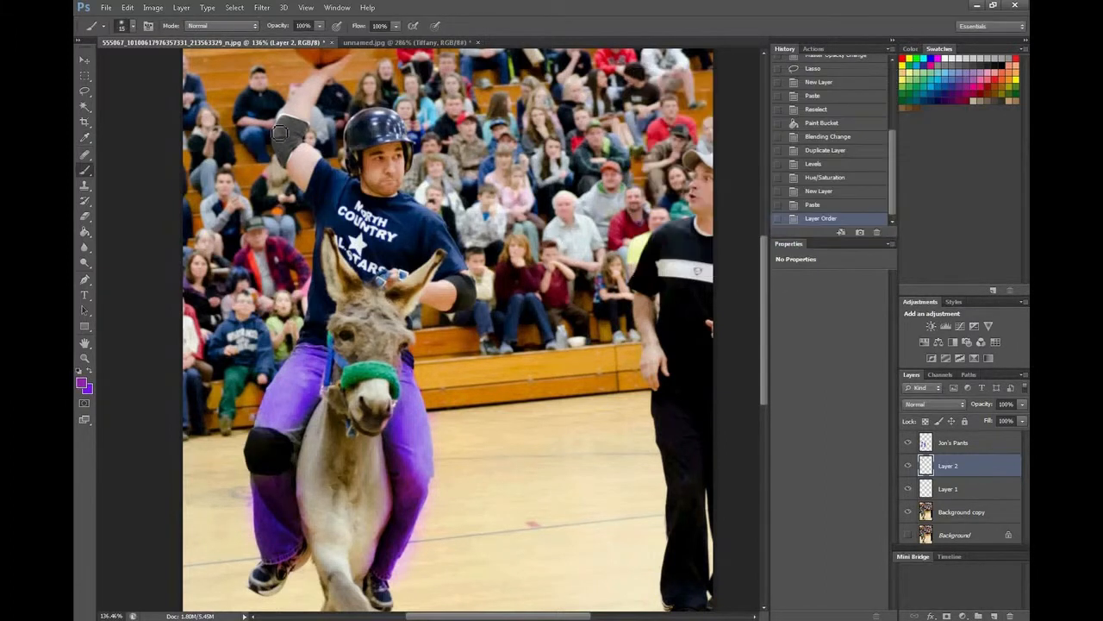
Step: Undo the test brush stroke, reselect the elbow pad outline, and paint it fully purple on Layer 2
mouse_move(280, 132)
left_mouse_down()
mouse_move(293, 151)
mouse_move(301, 142)
mouse_move(281, 127)
mouse_move(293, 149)
left_mouse_up()
key("ctrl+z")
left_click(235, 7)
left_click(239, 42)
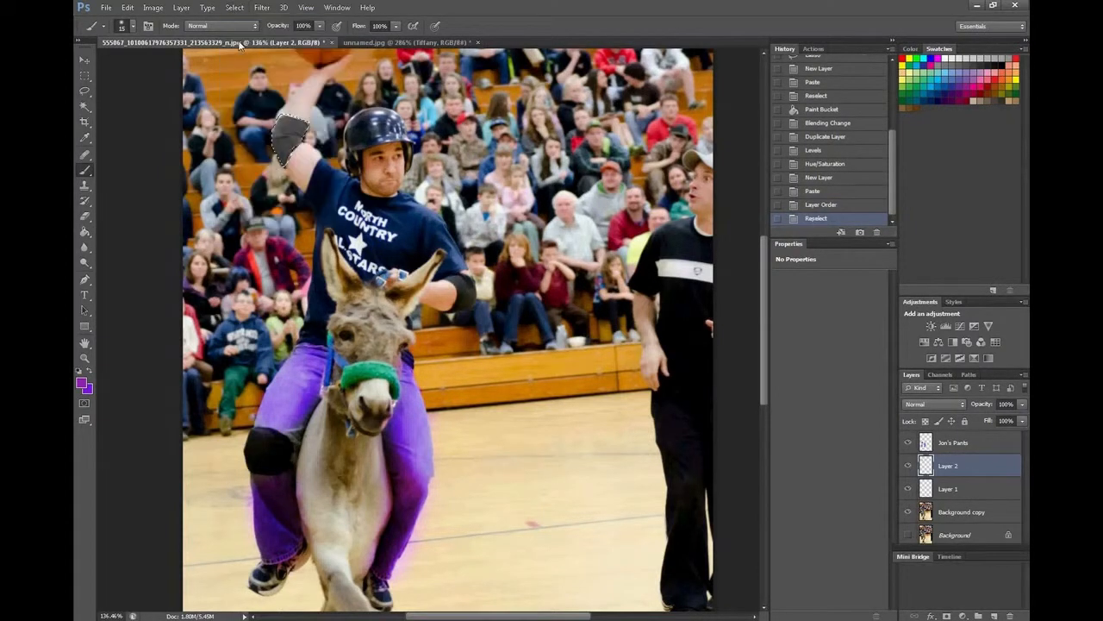
mouse_move(314, 146)
left_mouse_down()
mouse_move(287, 134)
mouse_move(311, 129)
mouse_move(291, 169)
left_mouse_up()
Step: Set the purple elbow pad layer to Overlay and move Layer 1 above it
left_click(934, 403)
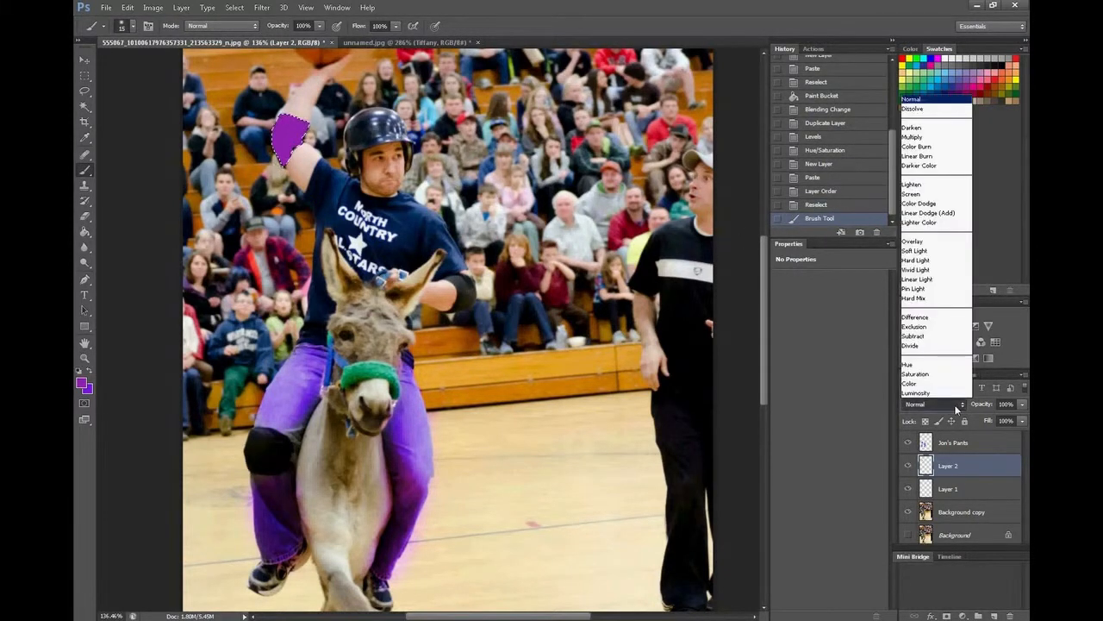
left_click(935, 243)
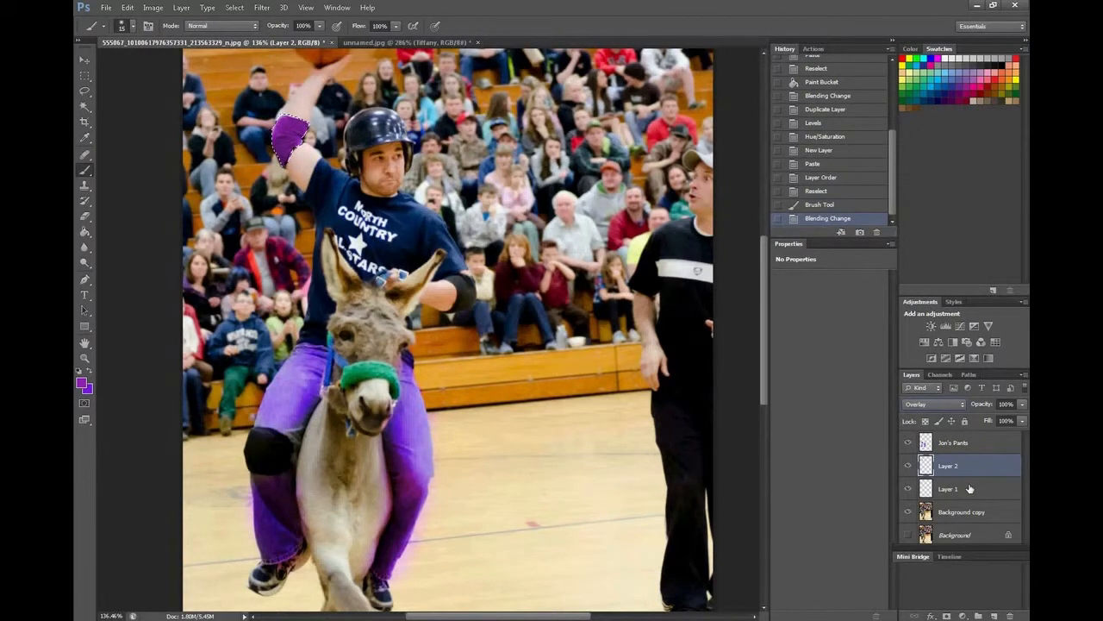
mouse_move(964, 489)
left_mouse_down()
mouse_move(960, 465)
mouse_move(962, 486)
left_mouse_up()
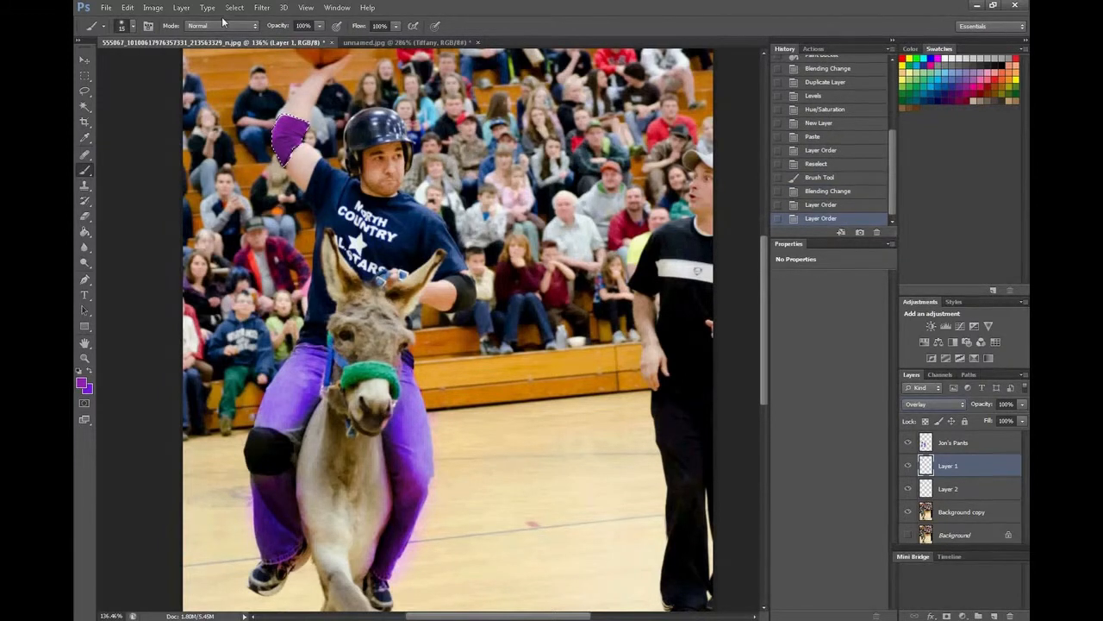
Step: Switch to the unnamed.jpg photo, add a new layer at the top, and name it after the sweatshirt's wearer
left_click(404, 42)
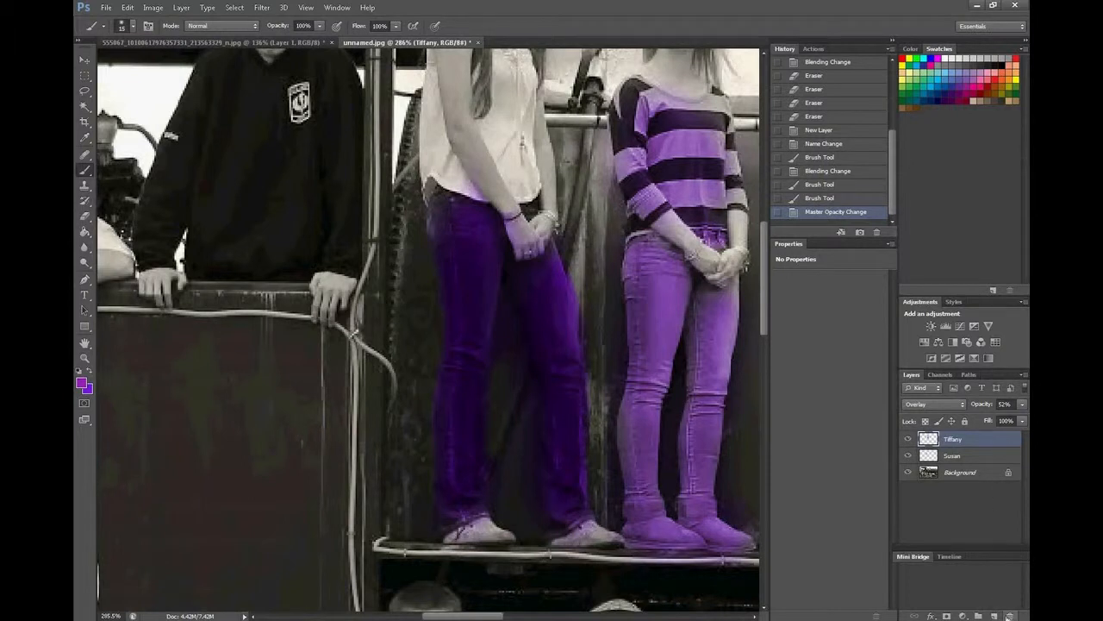
left_click(995, 615)
double_click(955, 439)
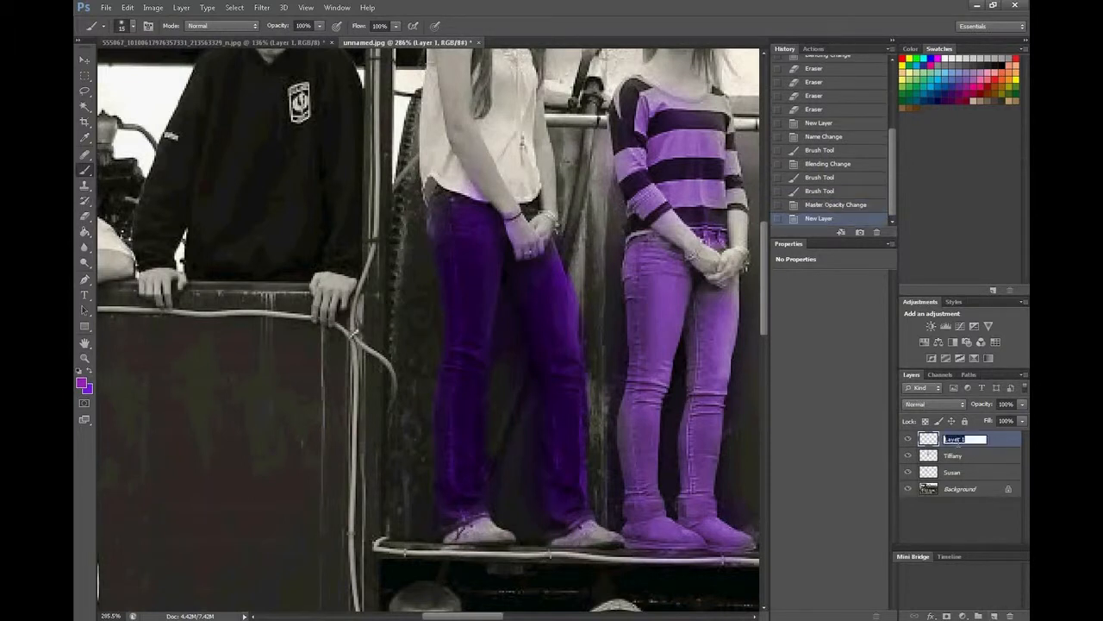
type("Timmys Swaelshirt")
key("Return")
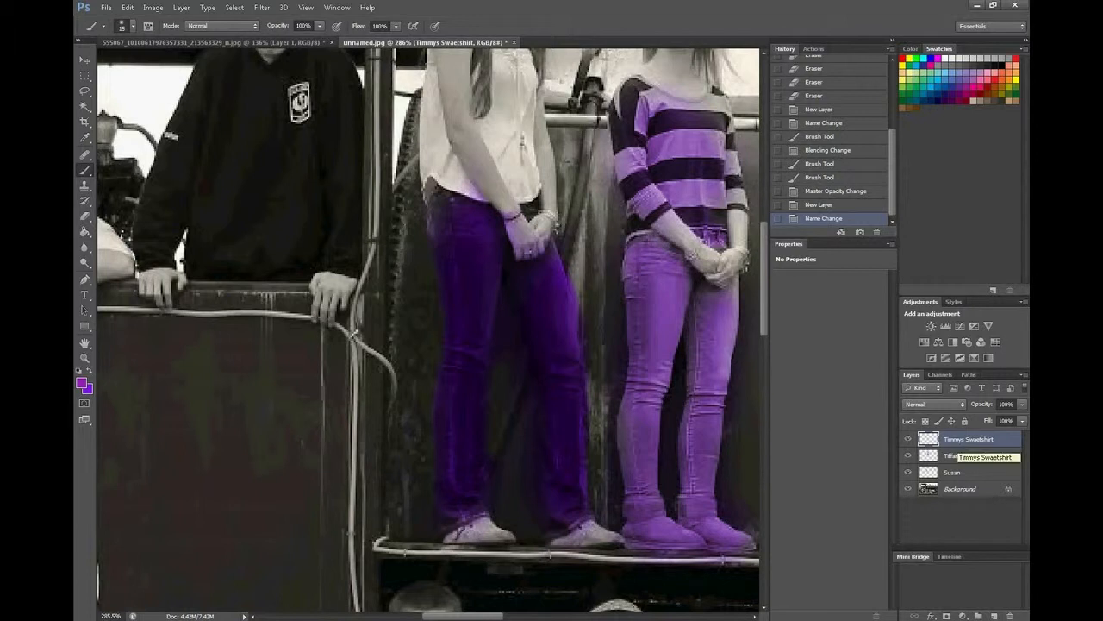
Step: Outline the black sweatshirt with the Lasso tool and smooth the selection with Refine Edge
left_click(85, 94)
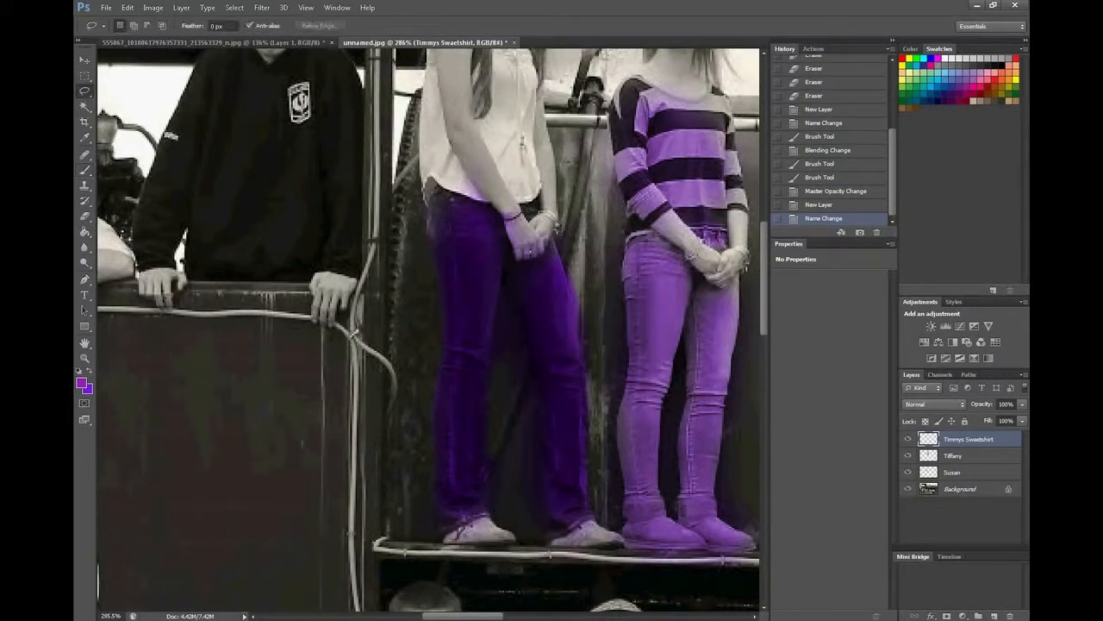
mouse_move(138, 244)
left_mouse_down()
mouse_move(199, 57)
mouse_move(237, 47)
mouse_move(272, 63)
mouse_move(327, 51)
mouse_move(349, 65)
mouse_move(373, 125)
mouse_move(359, 276)
mouse_move(204, 282)
mouse_move(190, 277)
mouse_move(188, 238)
mouse_move(177, 268)
mouse_move(135, 259)
left_mouse_up()
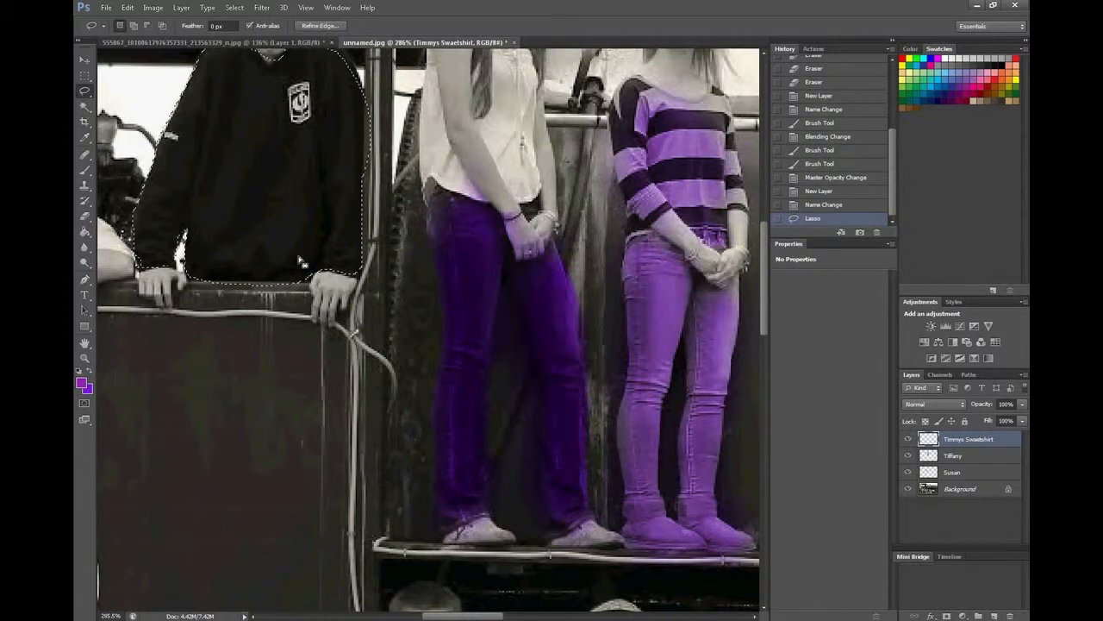
left_click(308, 25)
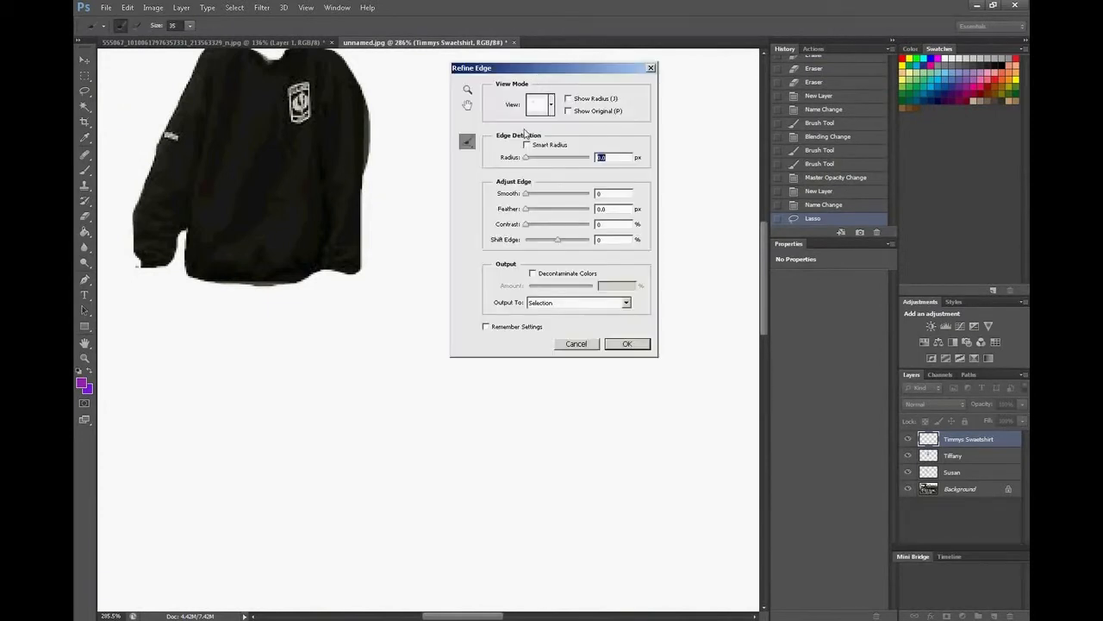
left_click_drag(536, 197, 533, 198)
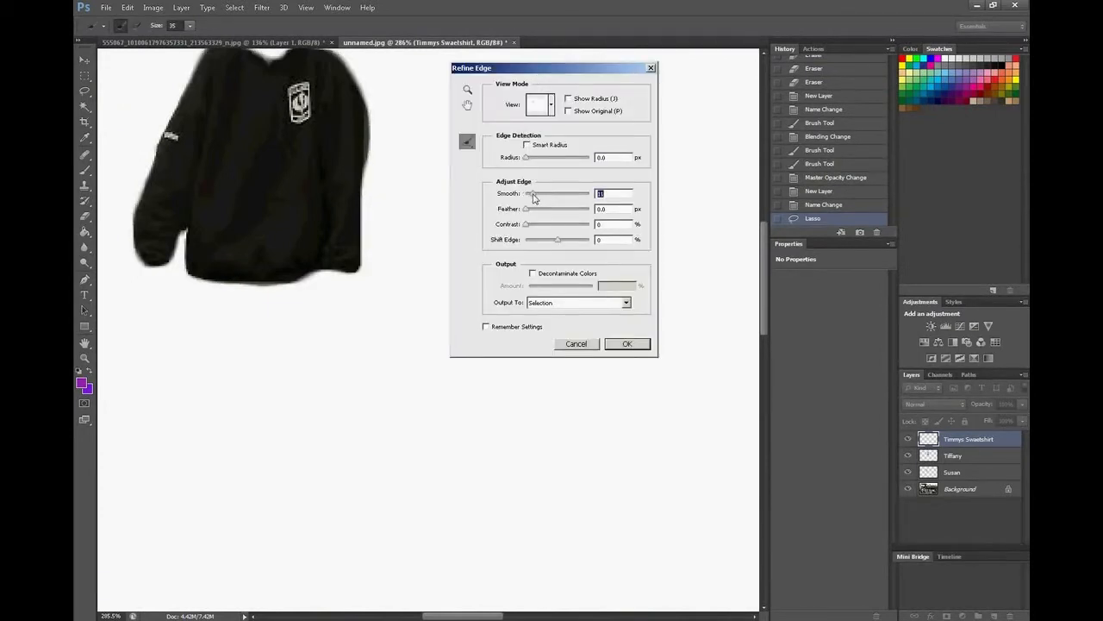
mouse_move(533, 198)
left_mouse_down()
mouse_move(558, 199)
mouse_move(535, 201)
left_mouse_up()
left_click(628, 344)
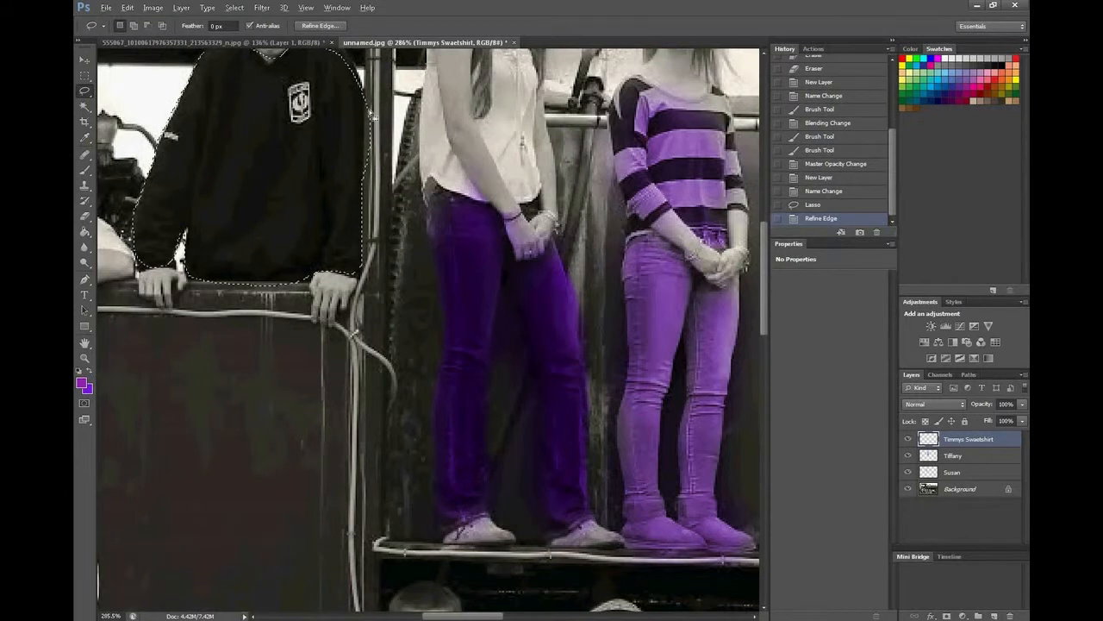
Step: Subtract the excess strip beyond the outer sleeve beside the pole from the sweatshirt selection, undoing the mistaken lasso
key("alt")
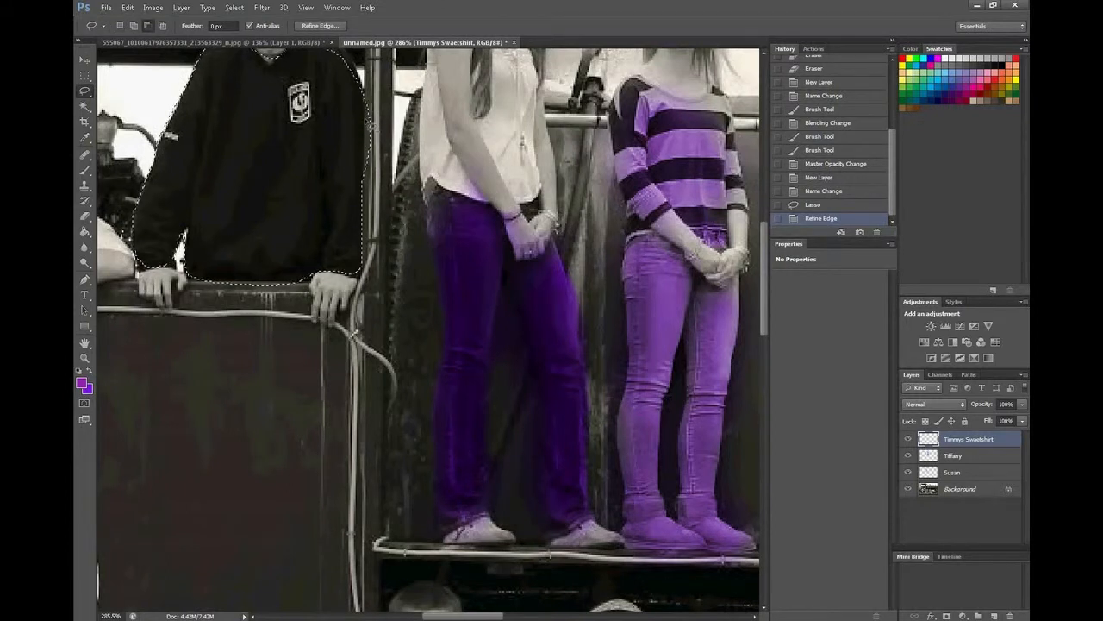
left_click_drag(371, 108, 370, 184)
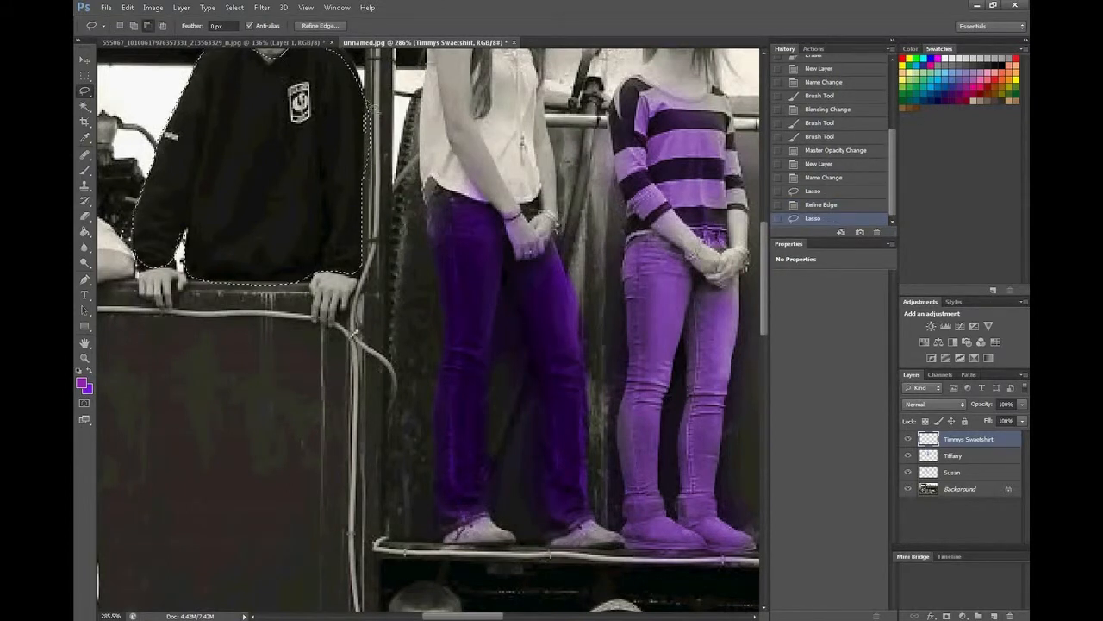
left_click_drag(365, 90, 364, 109)
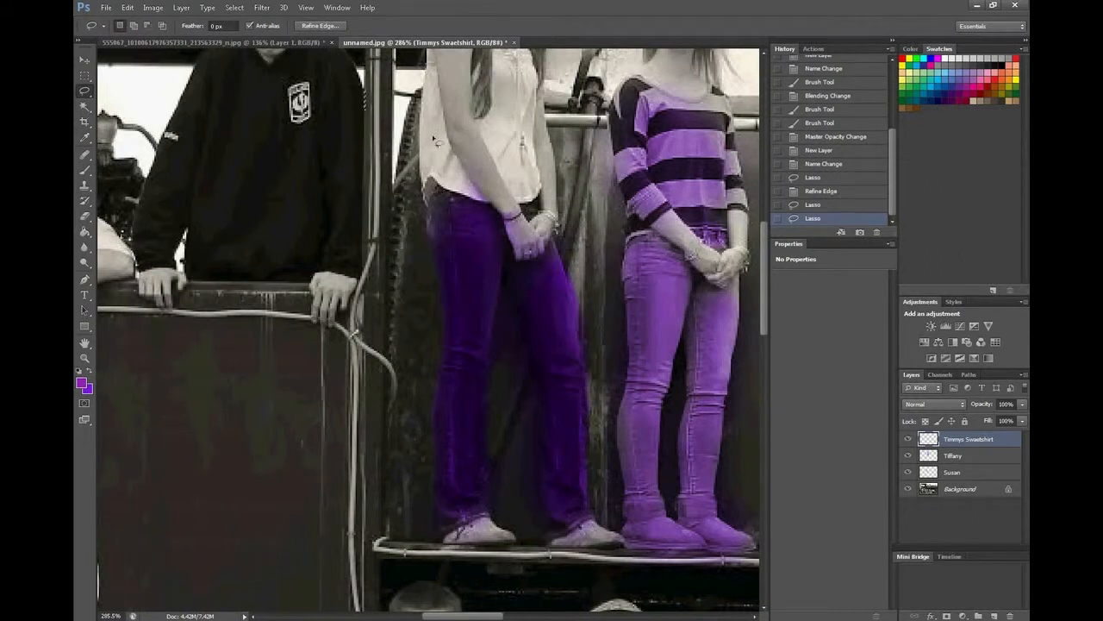
key("ctrl+z")
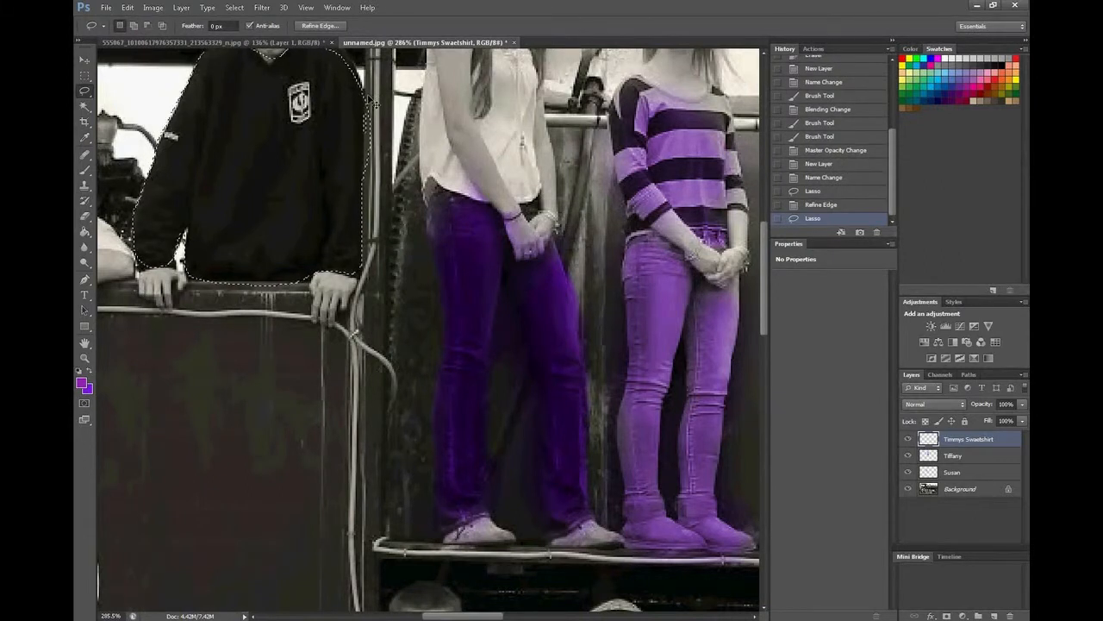
key("alt")
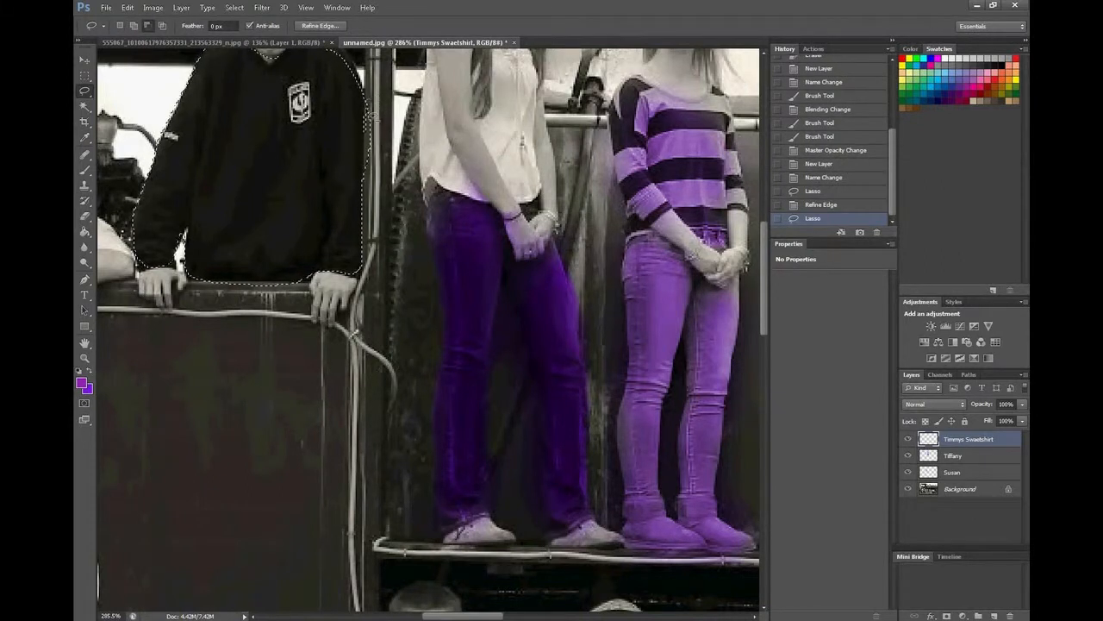
mouse_move(373, 112)
left_mouse_down()
mouse_move(363, 179)
mouse_move(378, 171)
mouse_move(376, 97)
left_mouse_up()
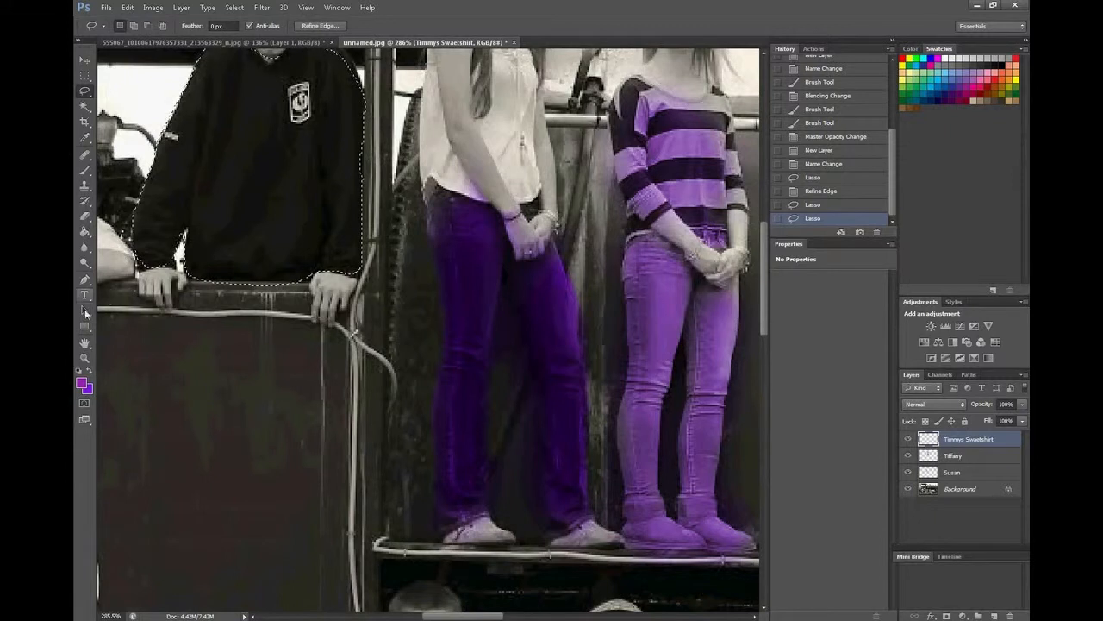
left_click(85, 280)
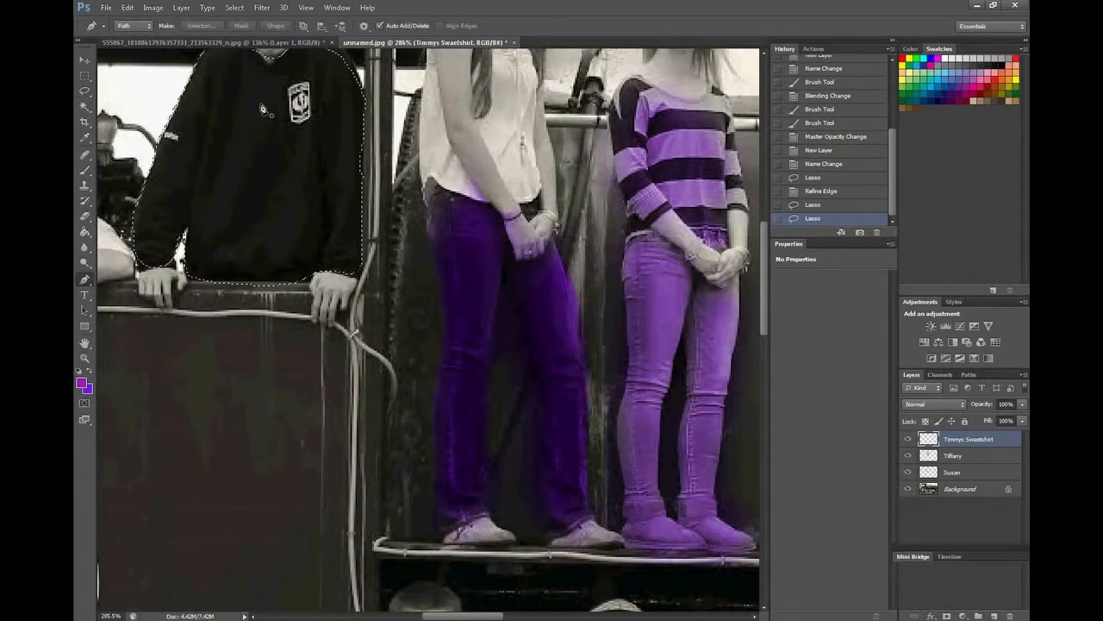
left_click(84, 93)
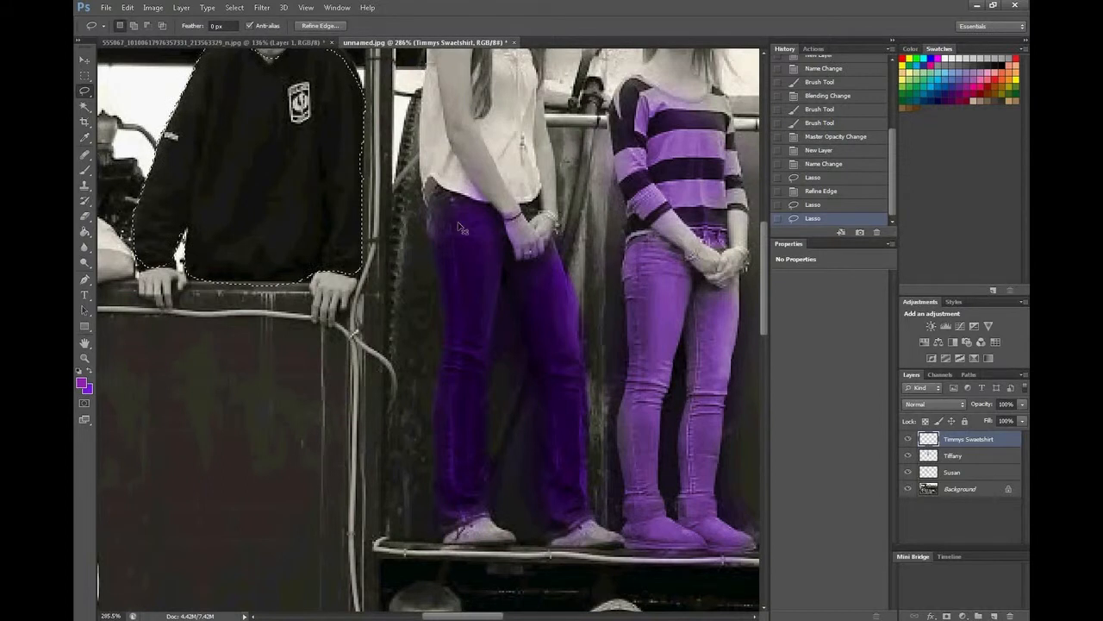
Step: Copy the selected sweatshirt from the Background, paste it onto a new layer directly above, and reselect its outline
left_click(975, 490)
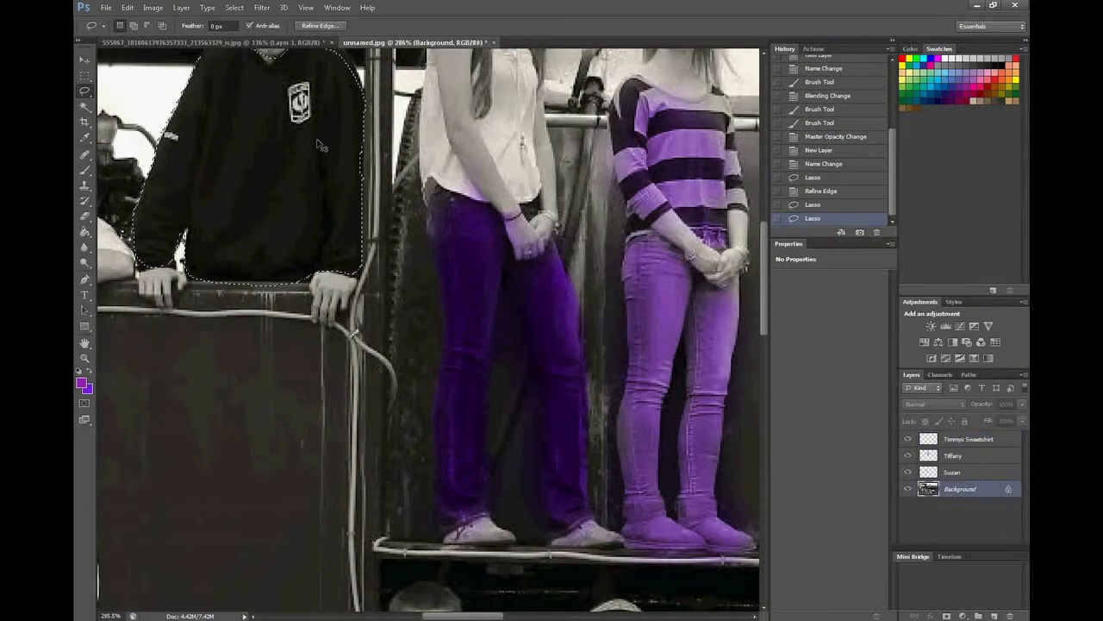
left_click(996, 616)
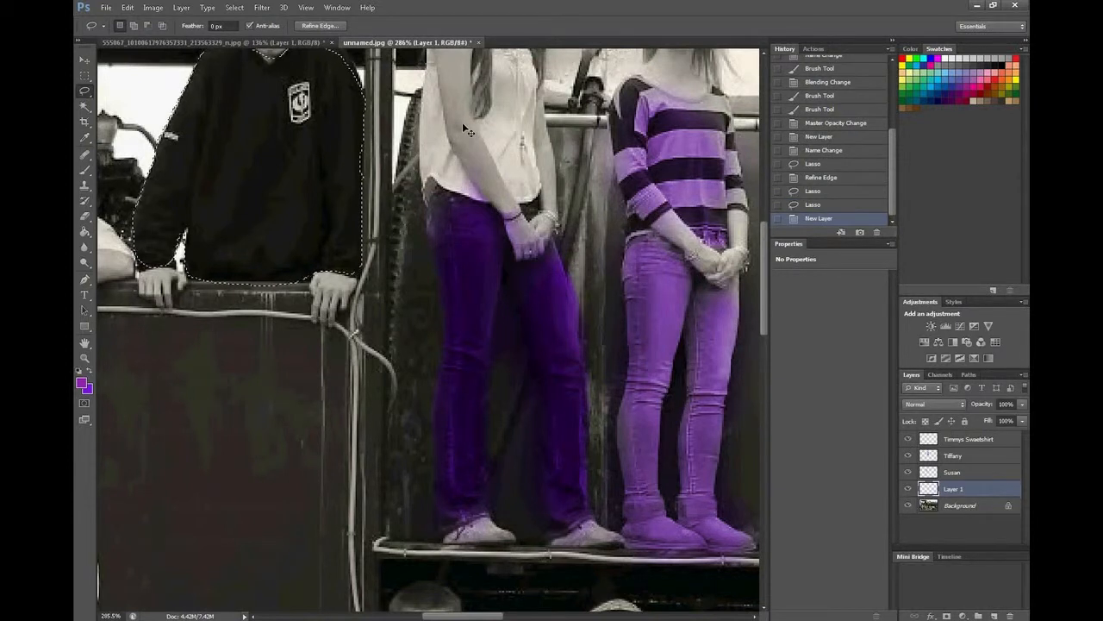
key("ctrl+v")
left_click(234, 7)
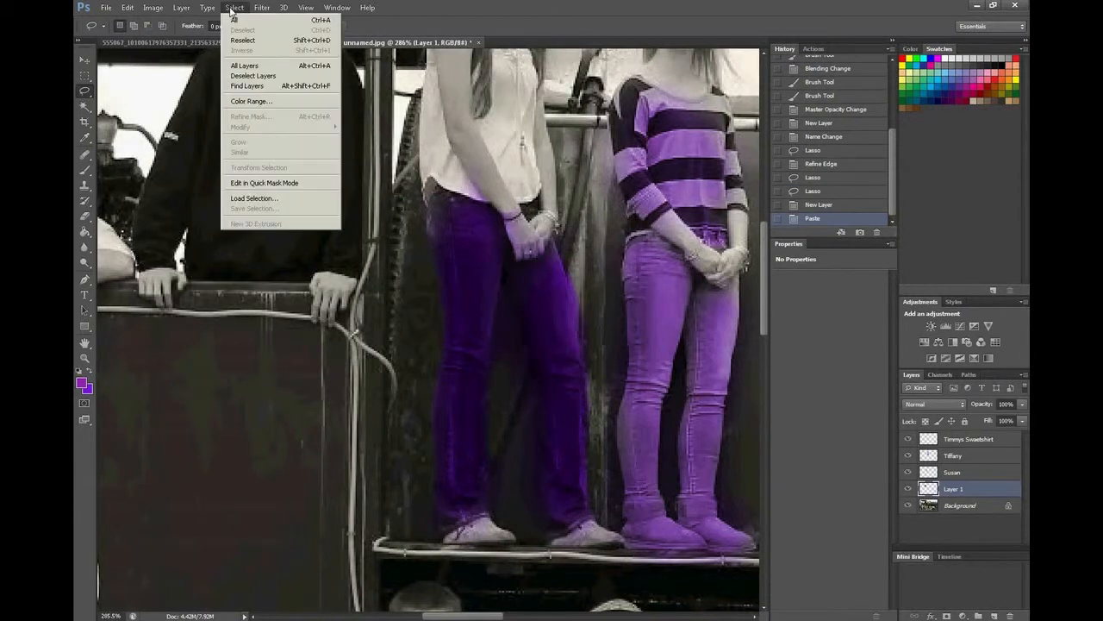
left_click(244, 49)
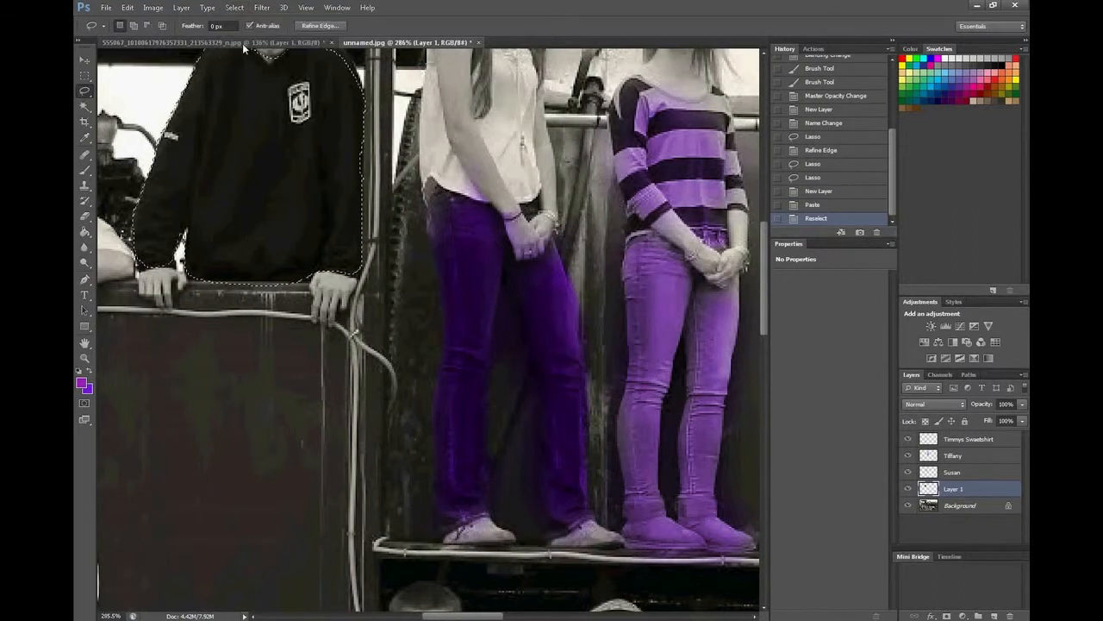
Step: Fill the sweatshirt on Layer 1 with light gray #abaaab using Paint Bucket, and set the layer to Overlay
left_click(80, 231)
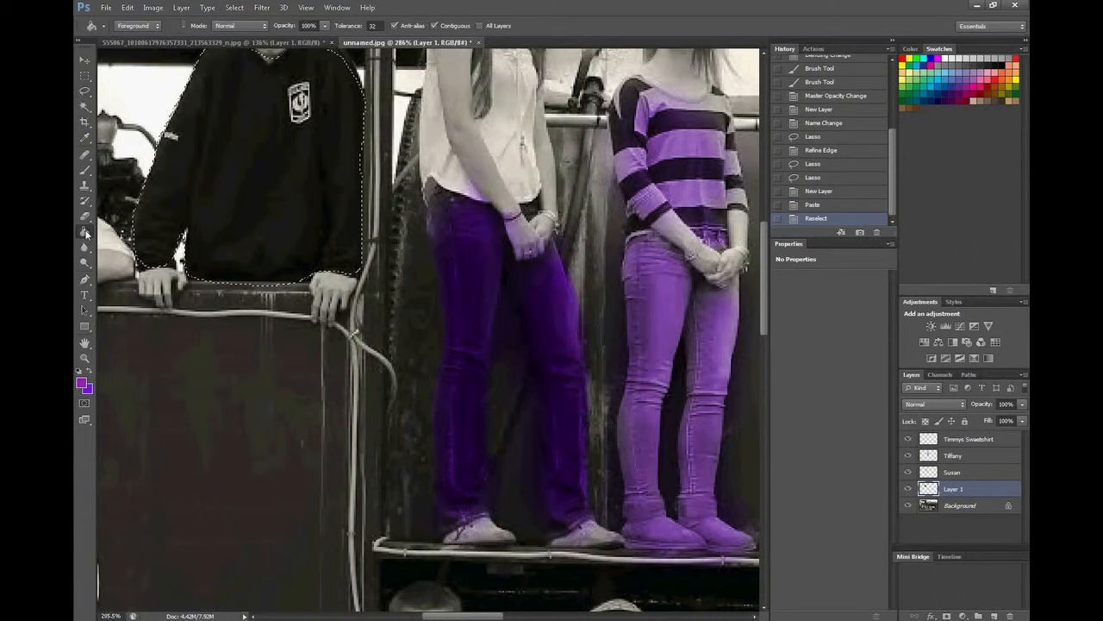
left_click(81, 382)
left_click(645, 153)
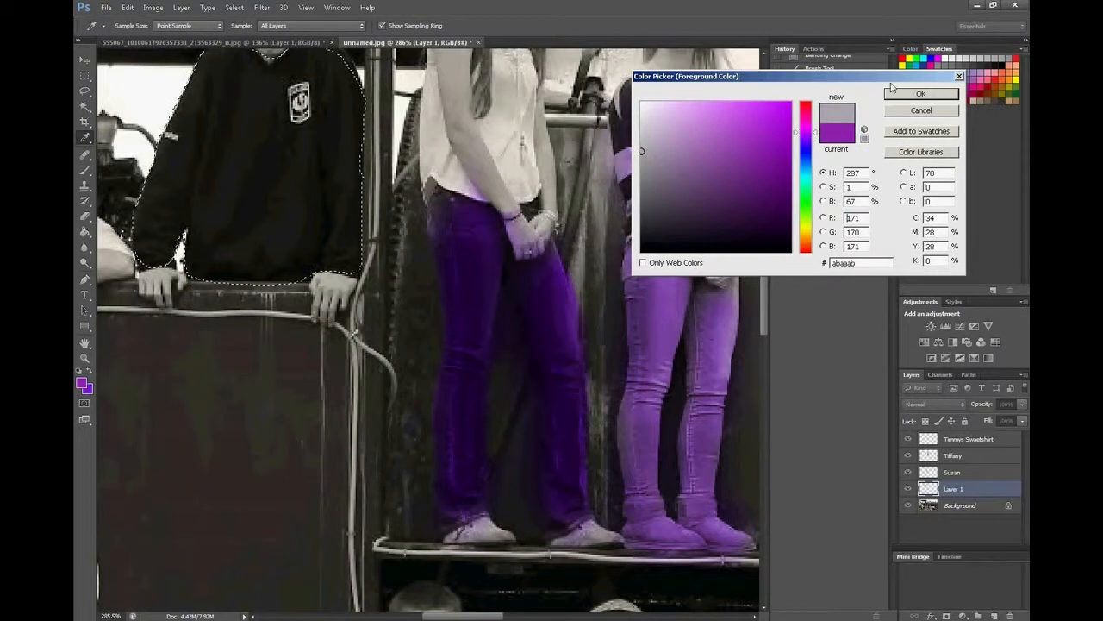
left_click(921, 93)
left_click(212, 121)
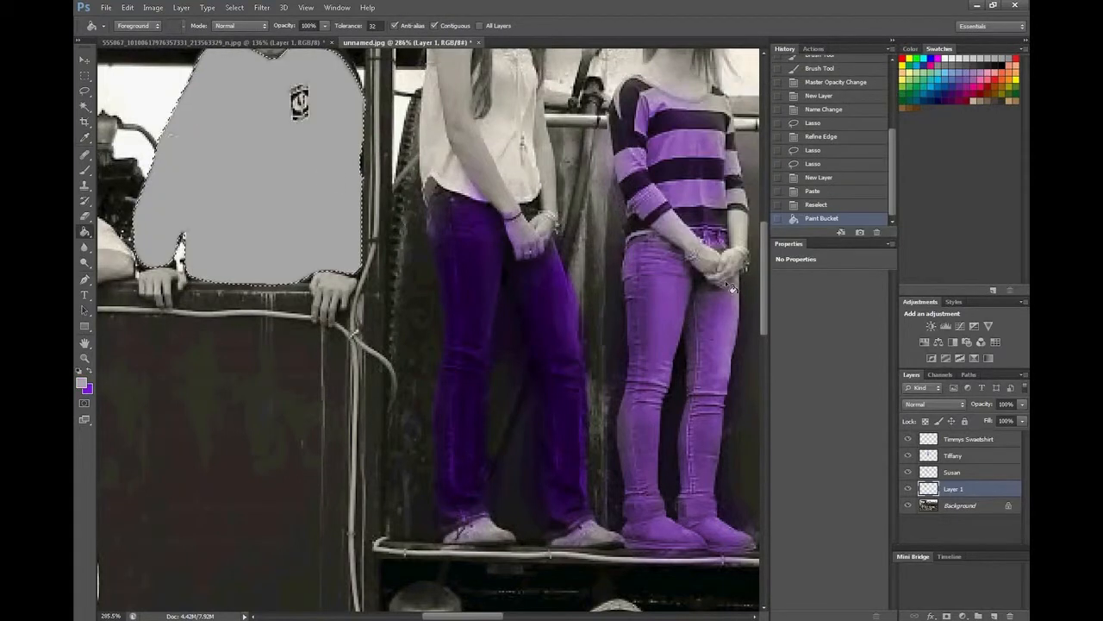
left_click(956, 403)
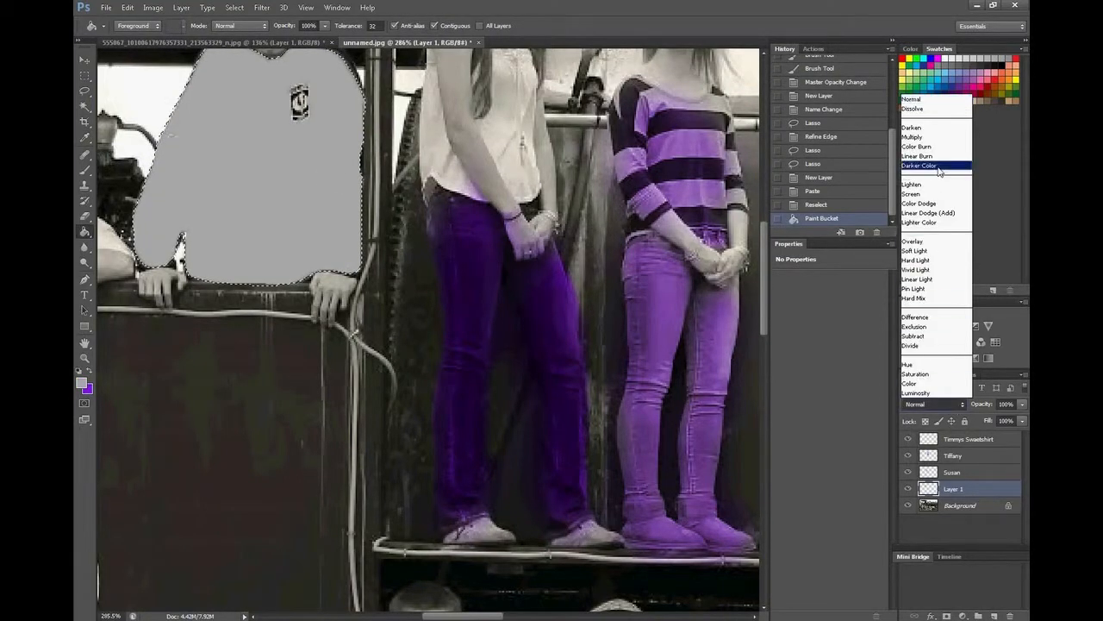
left_click(935, 242)
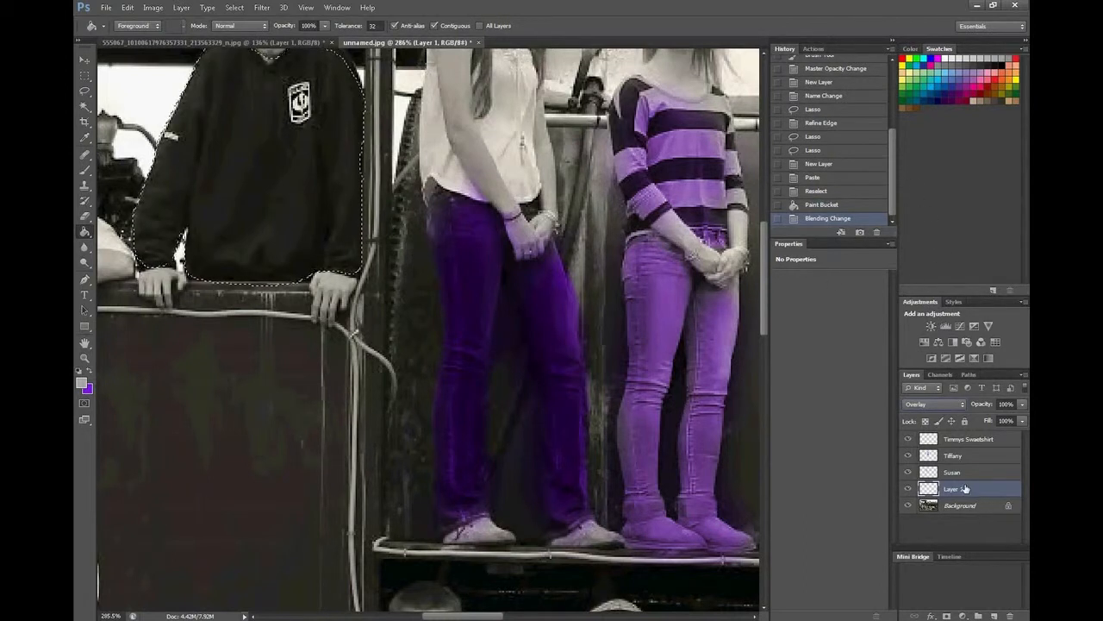
Step: Brighten the selected sweatshirt on the Background layer by lowering the white input level in Levels
left_click(967, 509)
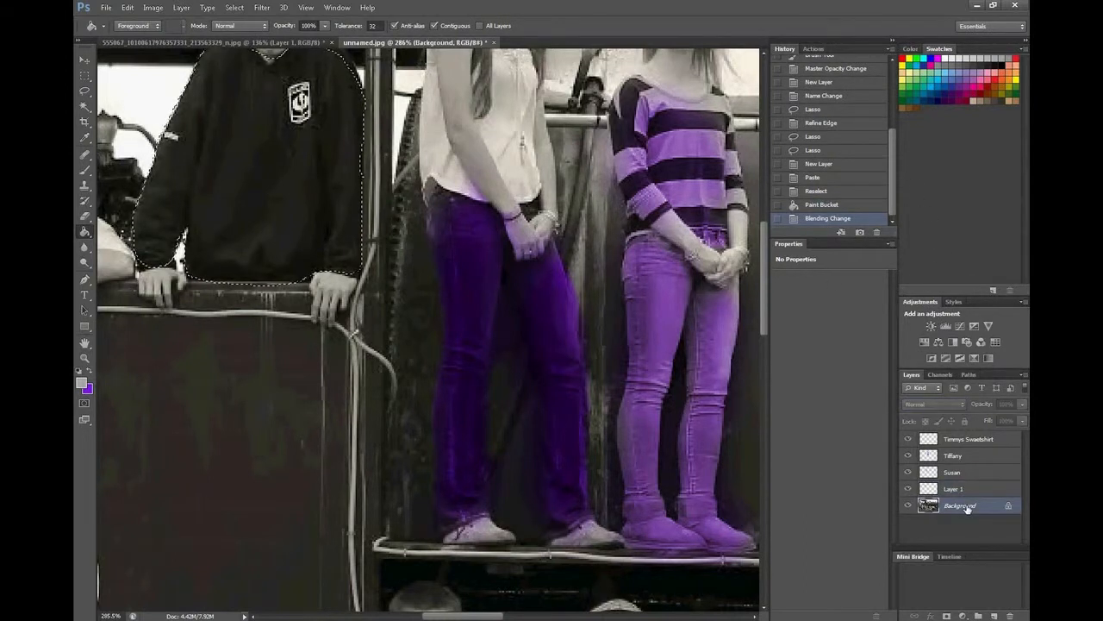
left_click(152, 7)
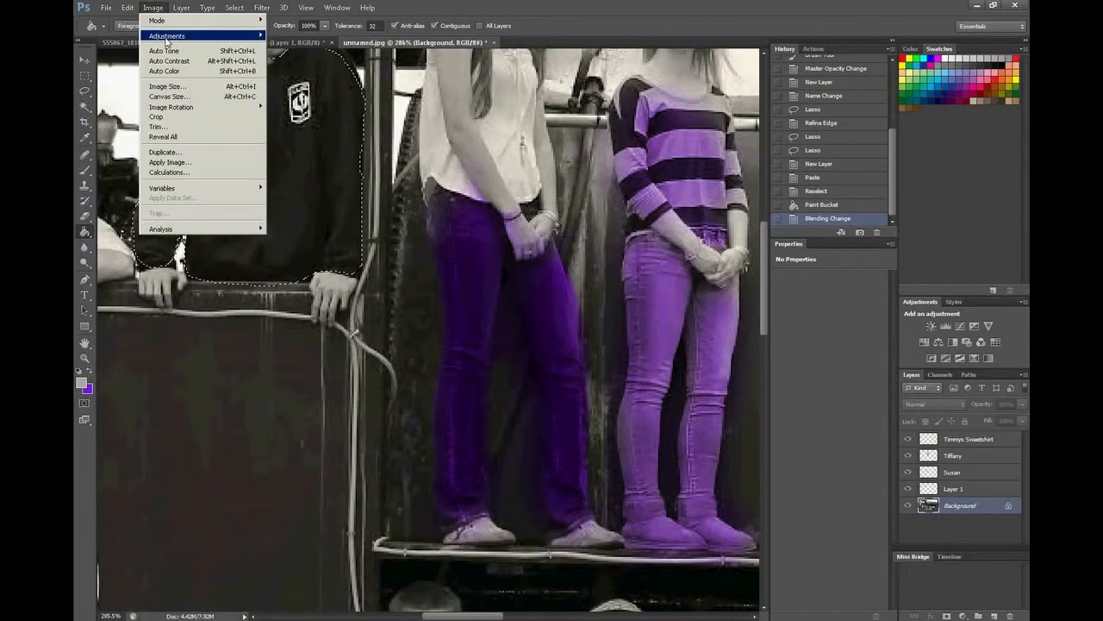
mouse_move(167, 40)
left_click(354, 48)
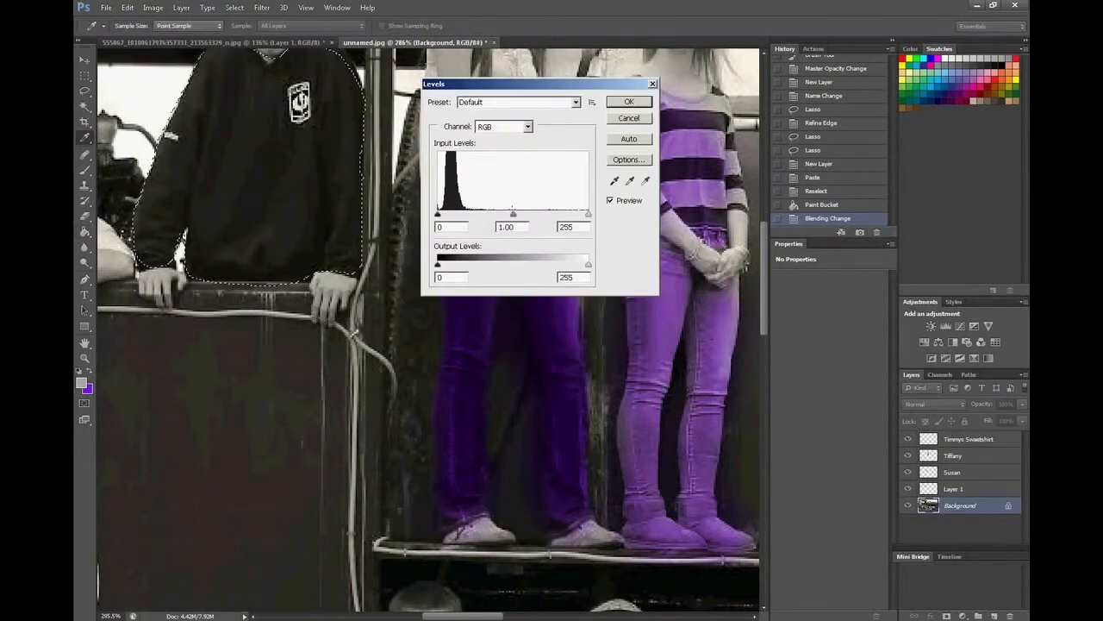
left_click_drag(589, 214, 527, 214)
left_click(629, 102)
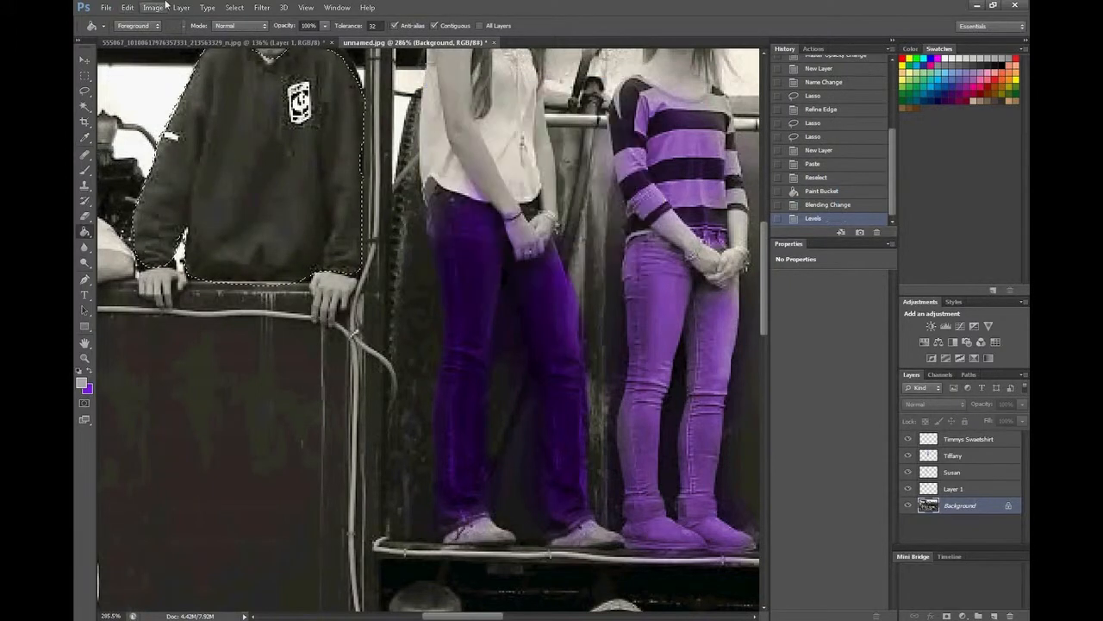
Step: Lighten the selected sweatshirt on the Background further to a mid gray with a Hue/Saturation adjustment
left_click(181, 7)
mouse_move(152, 13)
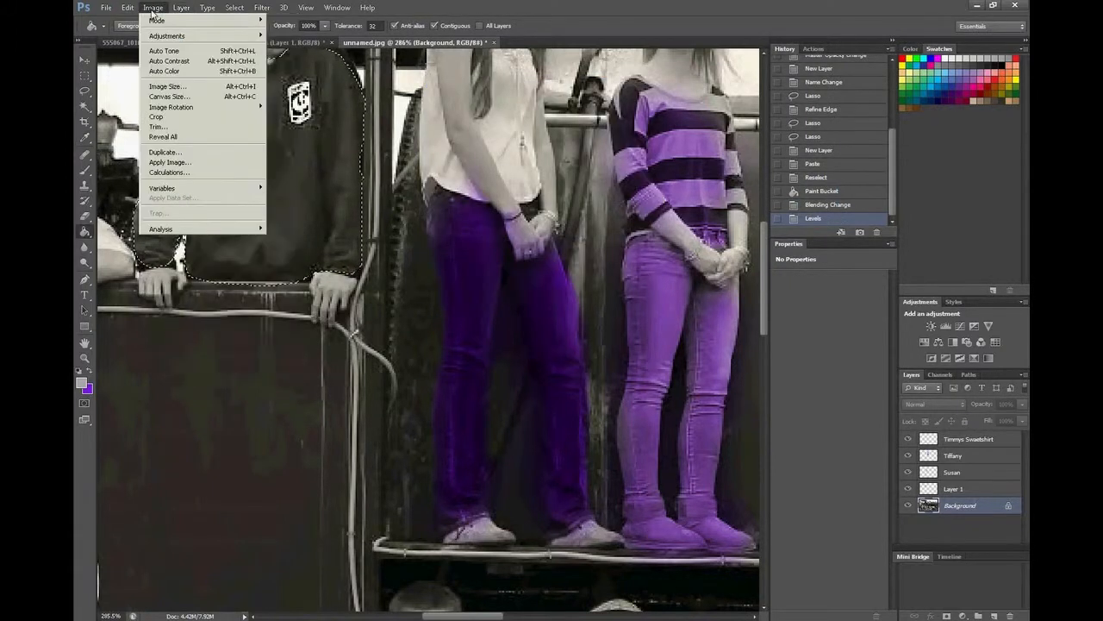
mouse_move(214, 39)
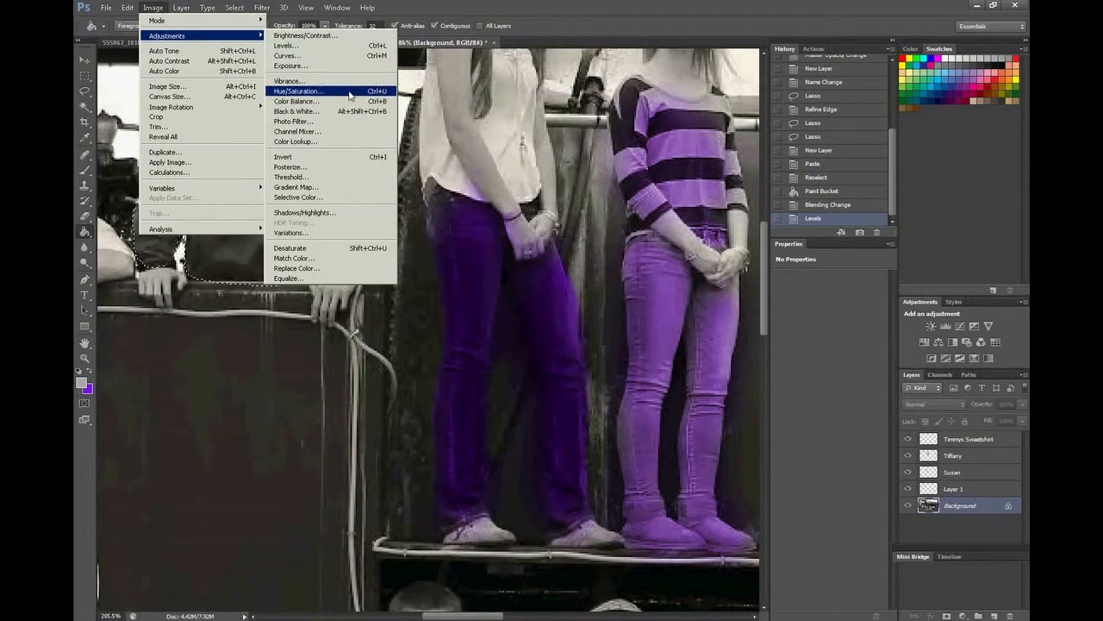
left_click(350, 92)
left_click_drag(616, 226, 570, 208)
left_click(753, 107)
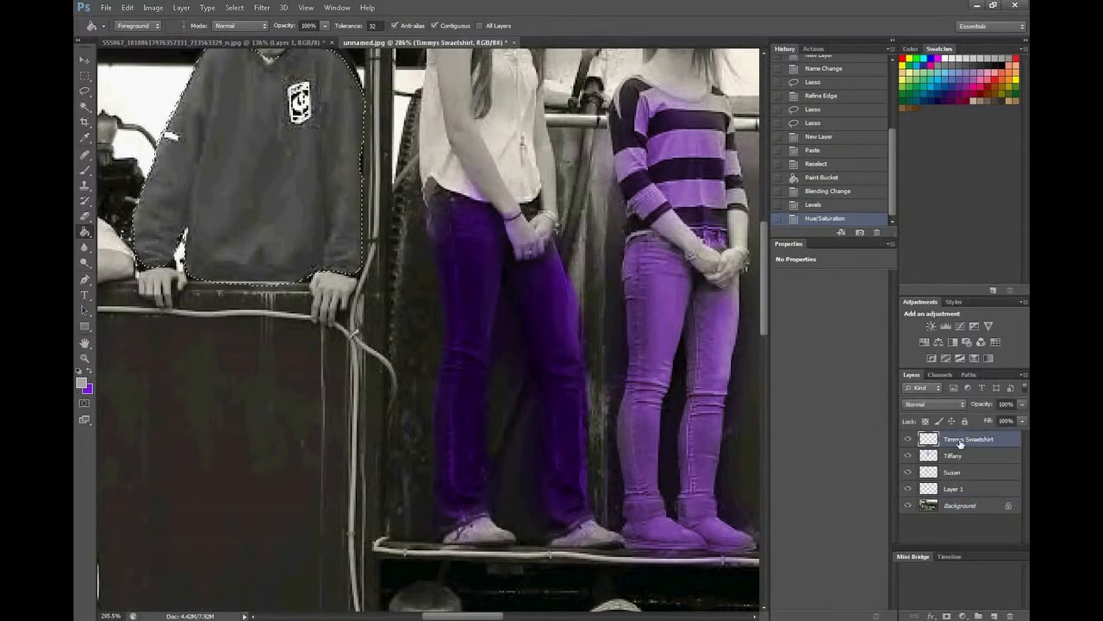
Step: Add a new layer above the Background, move it to the top of the stack, and paste the copied sweatshirt into it
left_click(951, 506)
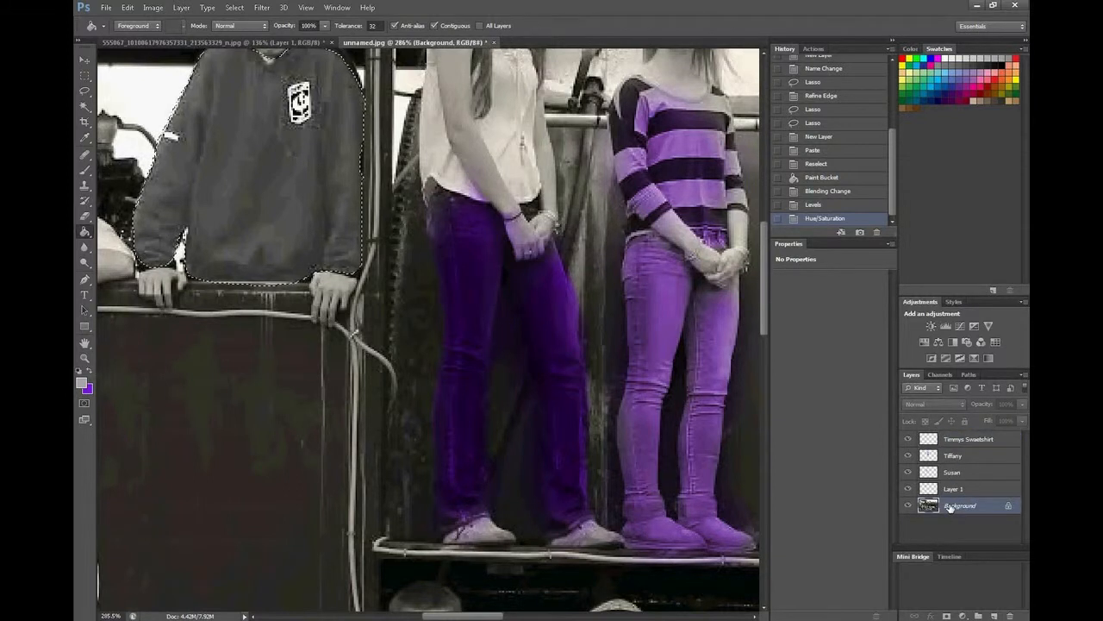
left_click(995, 615)
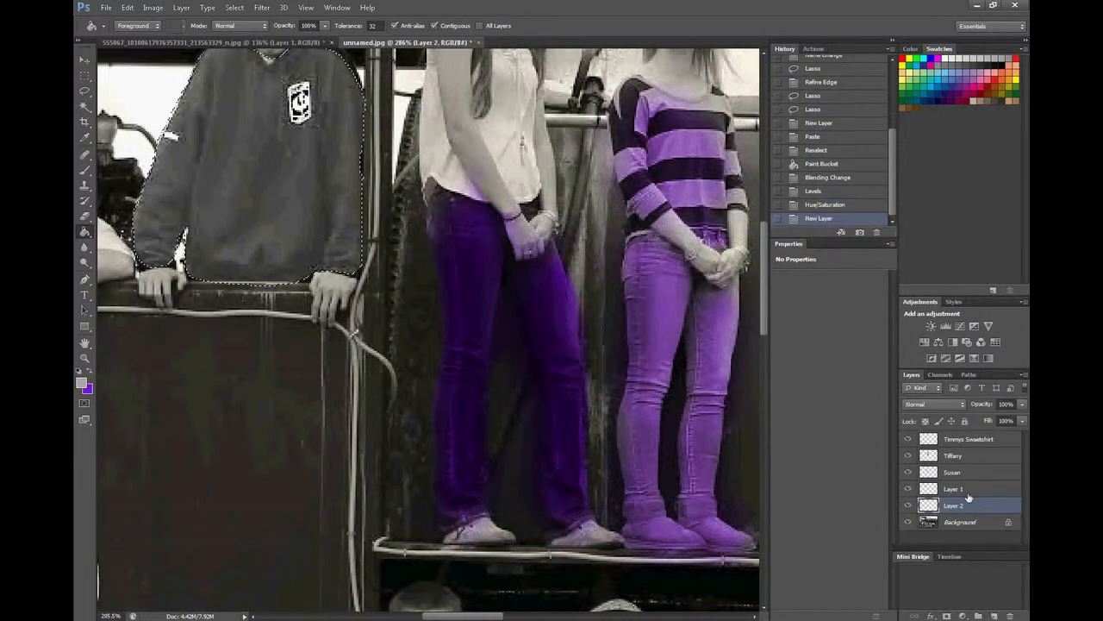
left_click_drag(957, 512, 955, 444)
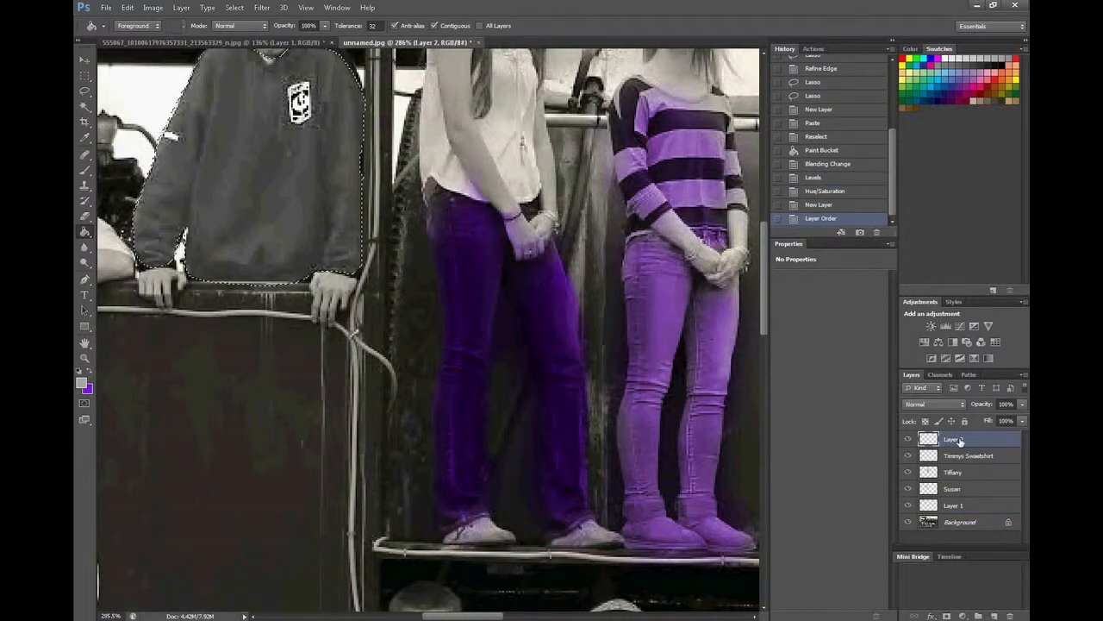
key("ctrl+d")
key("ctrl+v")
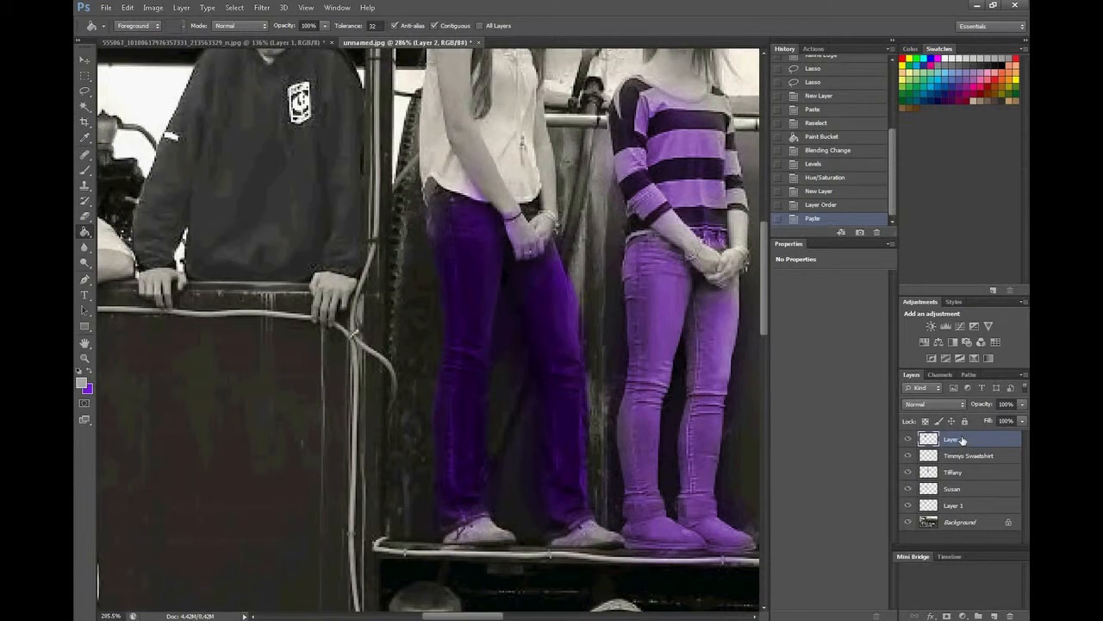
Step: Rename the top layer with the wearer's name followed by "Sweatshirt Color", and reselect the sweatshirt outline
double_click(955, 440)
key("BackSpace")
type("Timmy's Sweatshirt Color")
key("Return")
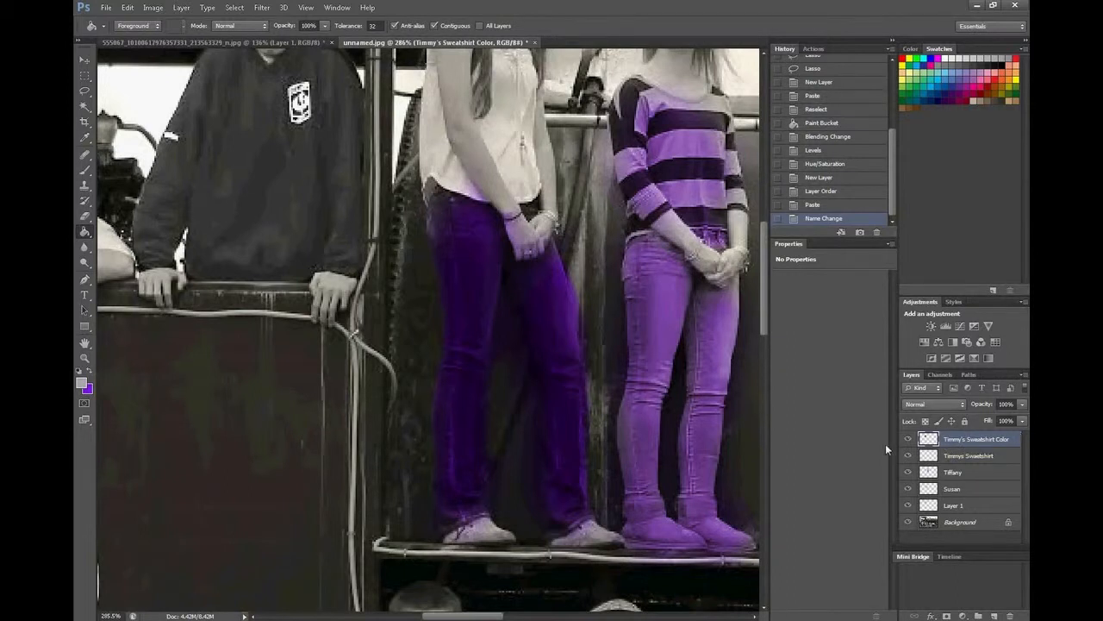
left_click(231, 11)
left_click(242, 43)
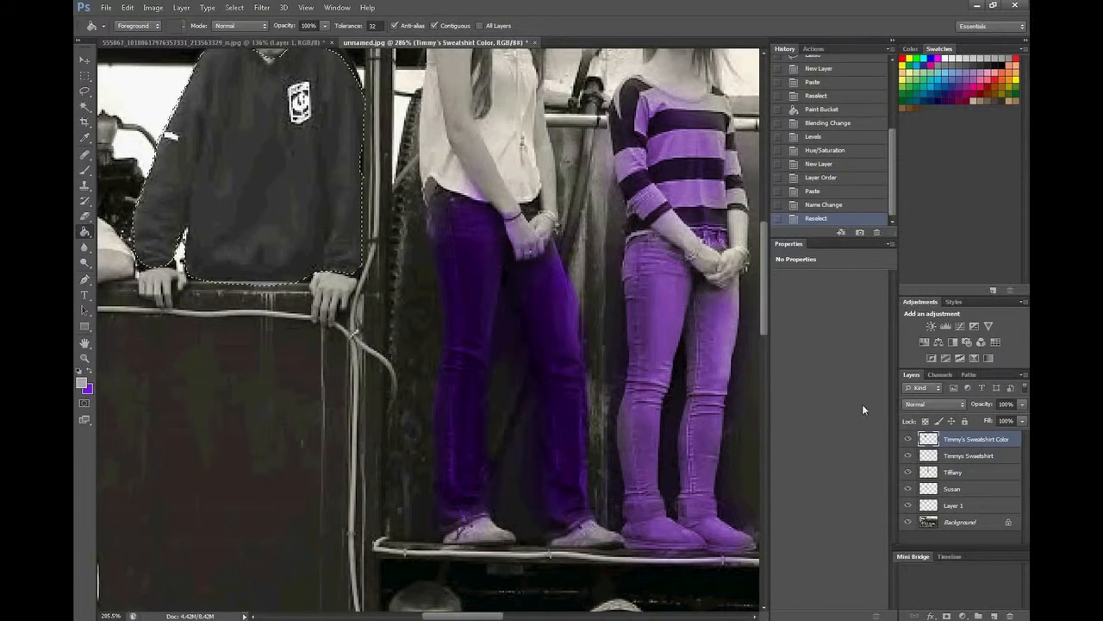
Step: Create a layer group named after the sweatshirt's wearer and move both sweatshirt layers into it
left_click(978, 613)
double_click(956, 438)
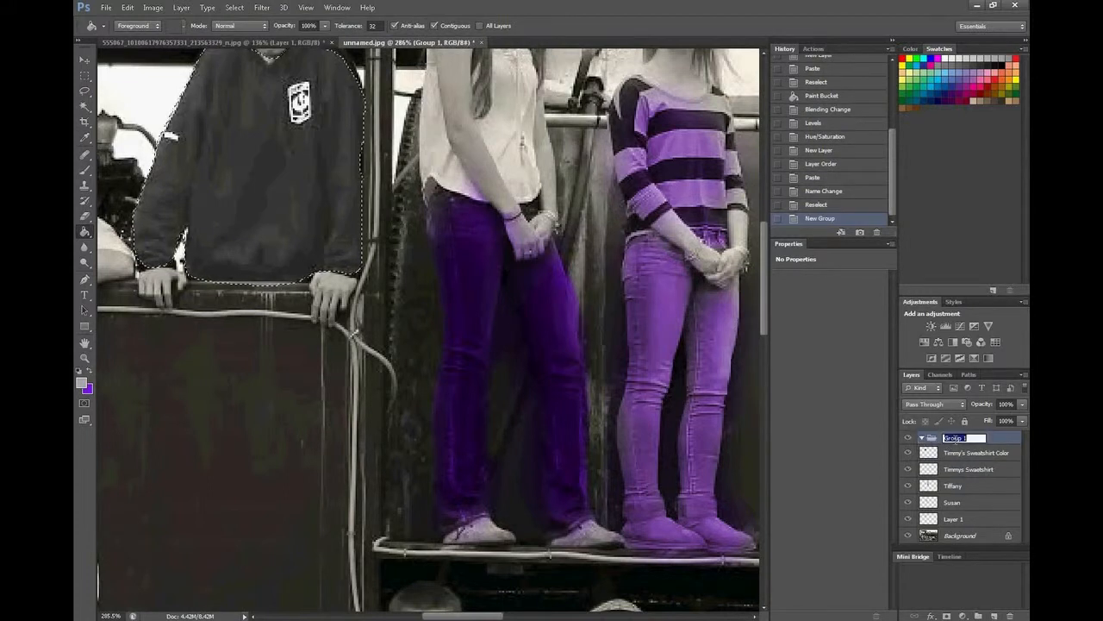
type("Timmy")
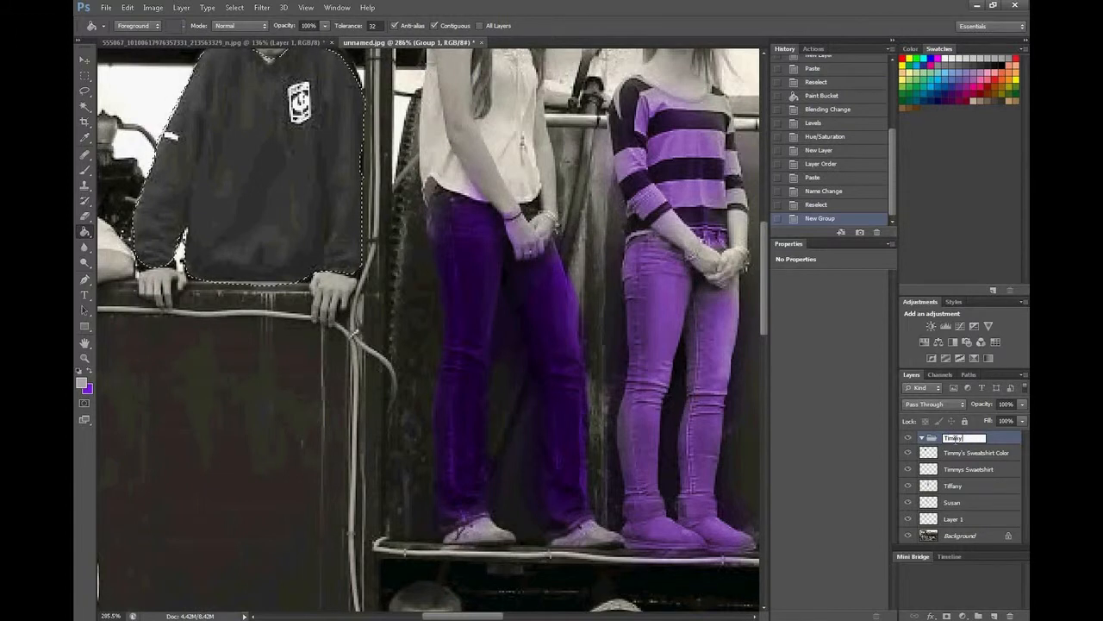
key("Return")
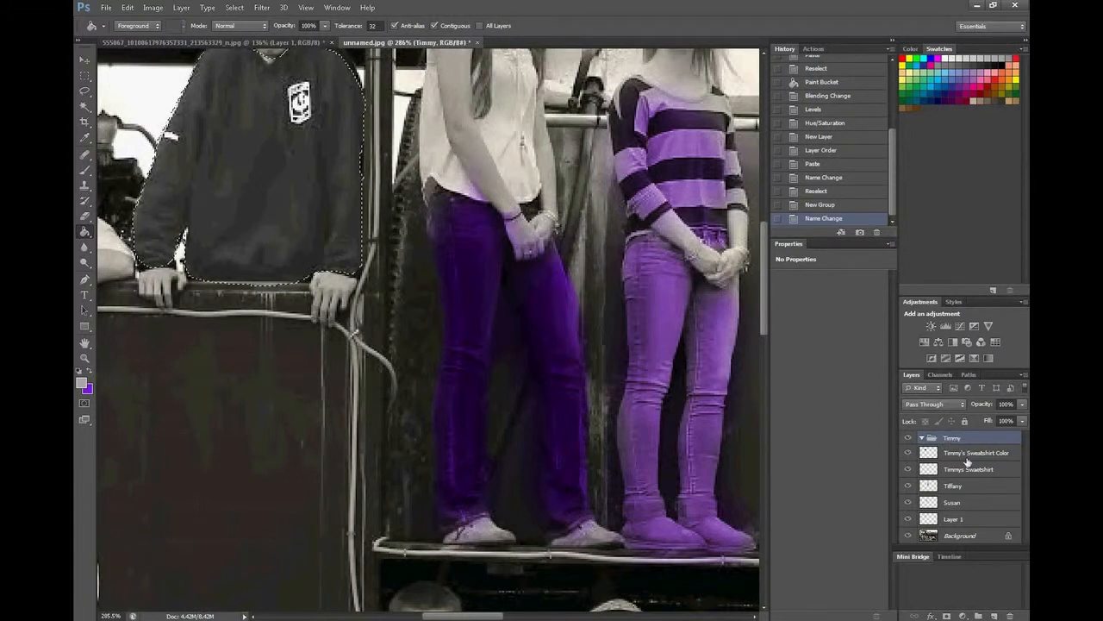
left_click(966, 466)
left_click(959, 452, "shift")
left_click_drag(959, 452, 941, 439)
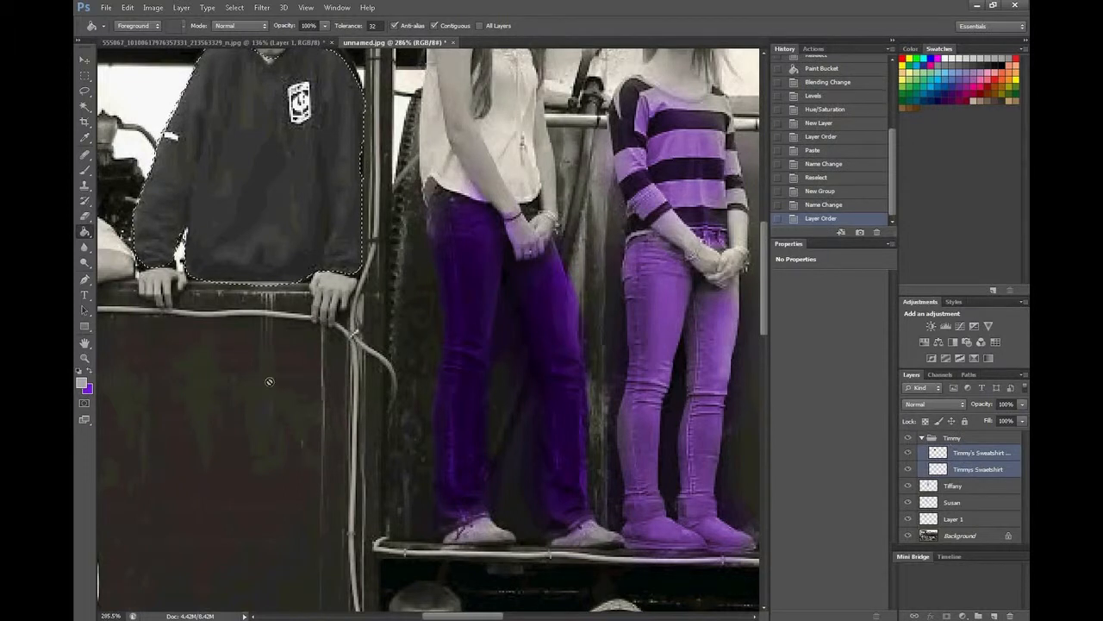
Step: Set the foreground color to bright purple b735dd and fill the selected sweatshirt with it on the sweatshirt color layer
left_click(82, 382)
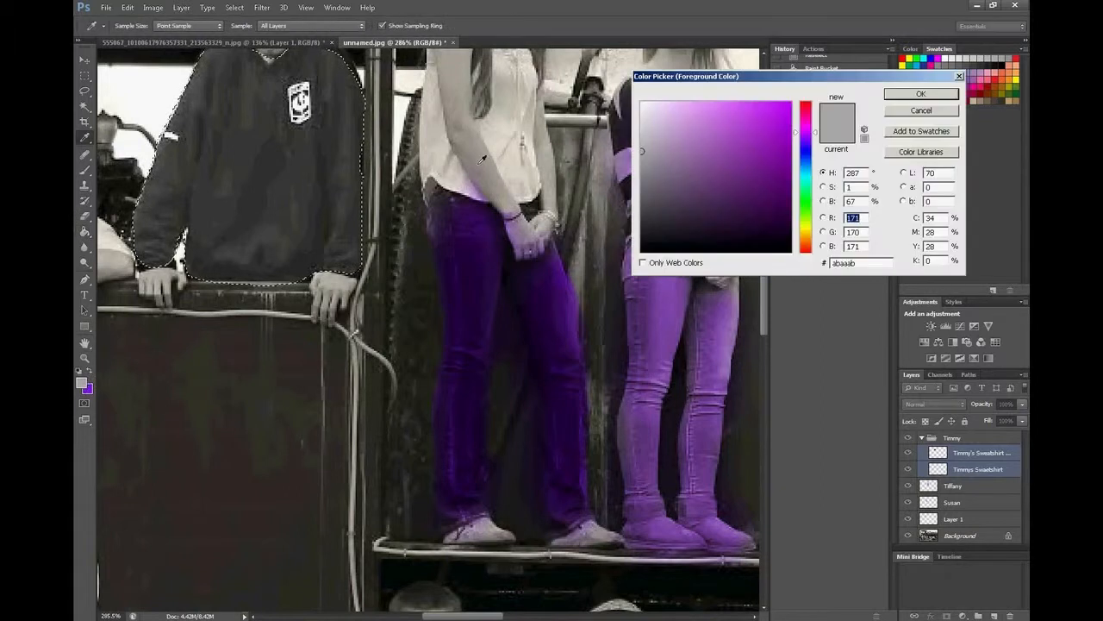
left_click(727, 144)
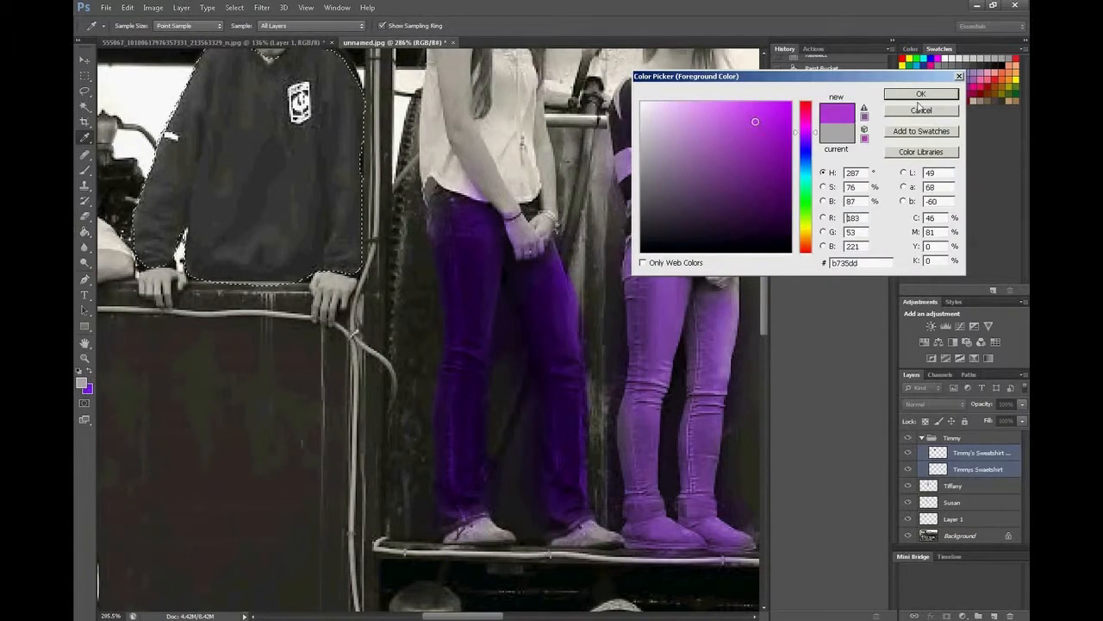
left_click(921, 93)
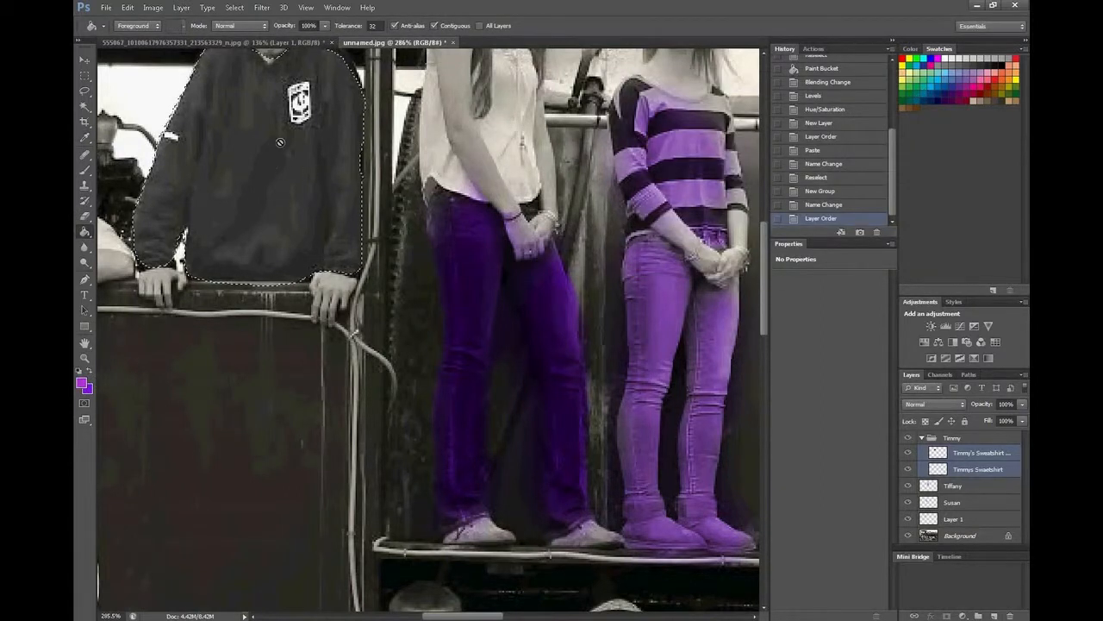
left_click(963, 474)
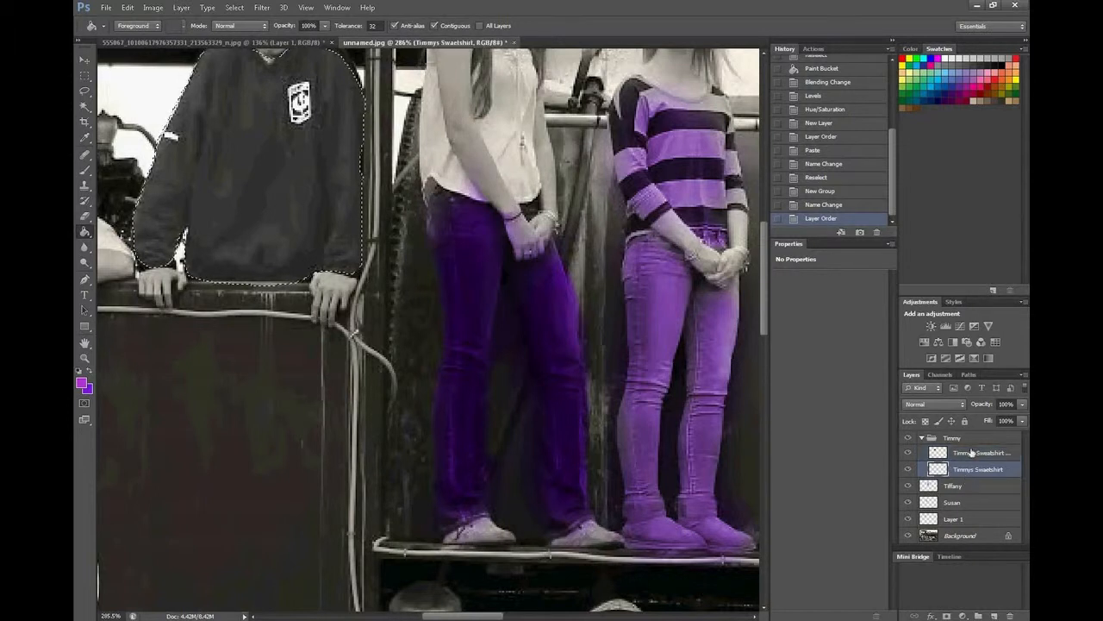
left_click(972, 455)
left_click(252, 163)
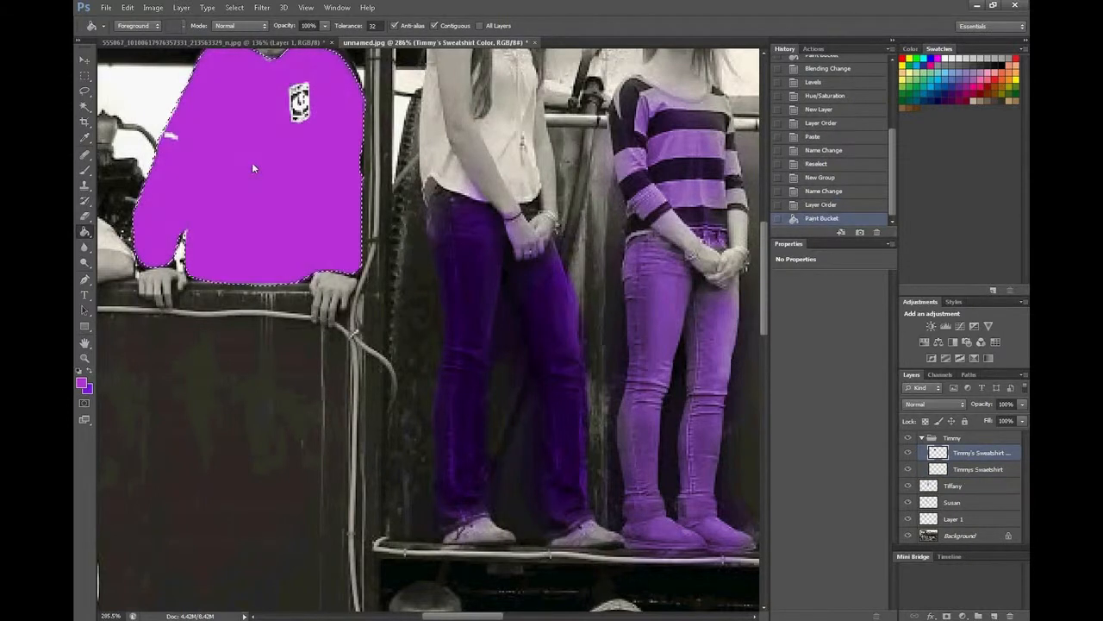
Step: Try different blend modes on the sweatshirt color layer, including Overlay, Screen, Lighten and Linear Burn
left_click(963, 403)
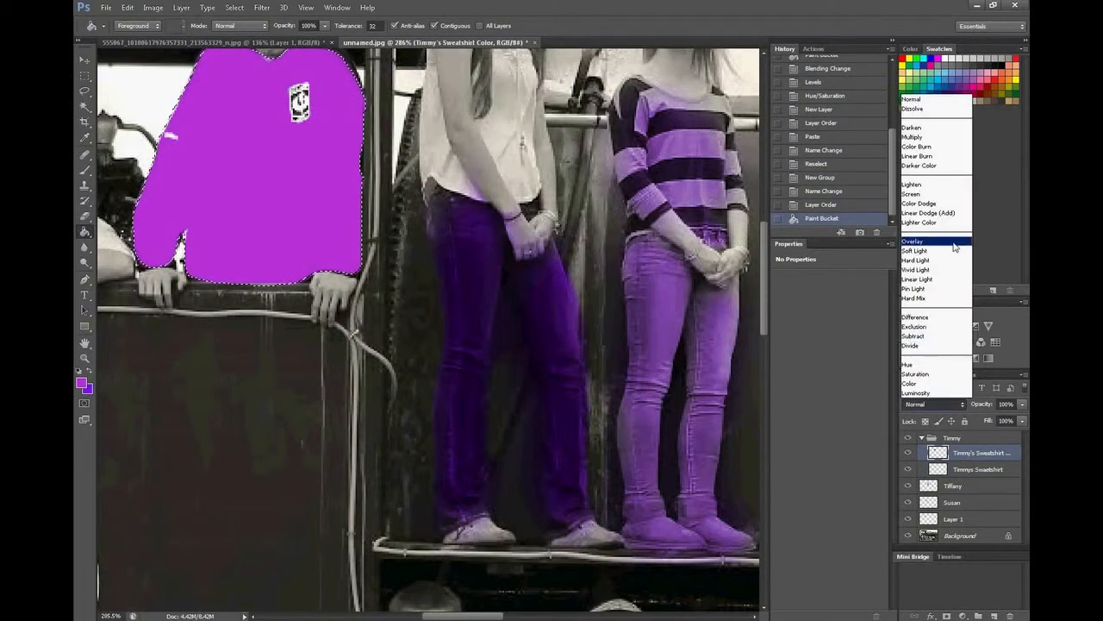
left_click(957, 248)
scroll(247, 177, "up", 4)
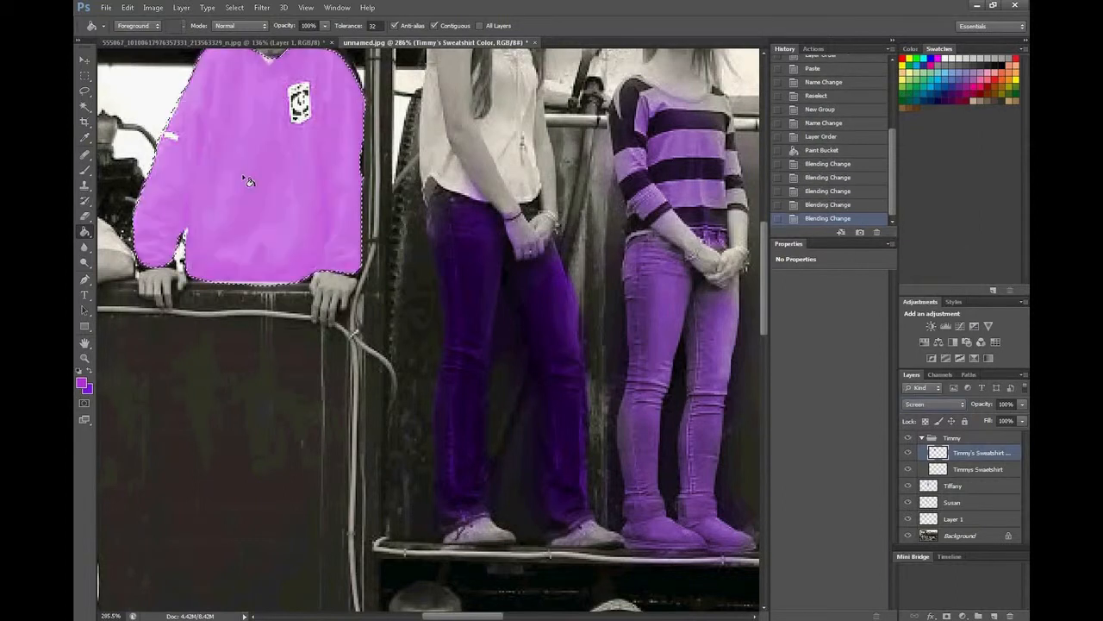
scroll(246, 176, "up", 5)
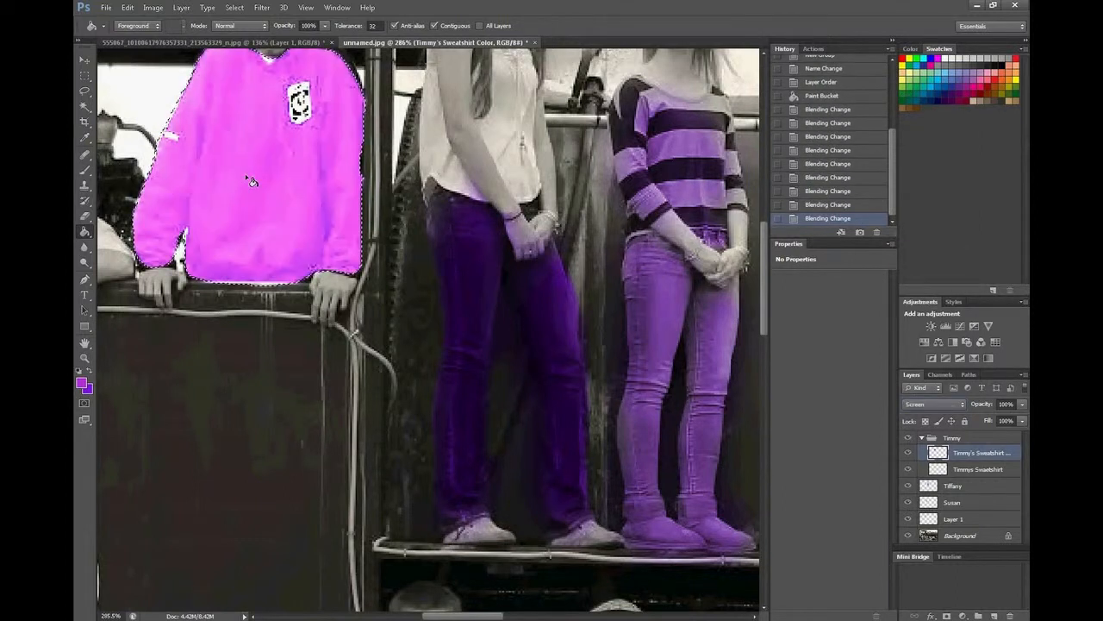
key("Up")
key("Up")
key("Down")
key("Down")
key("Down")
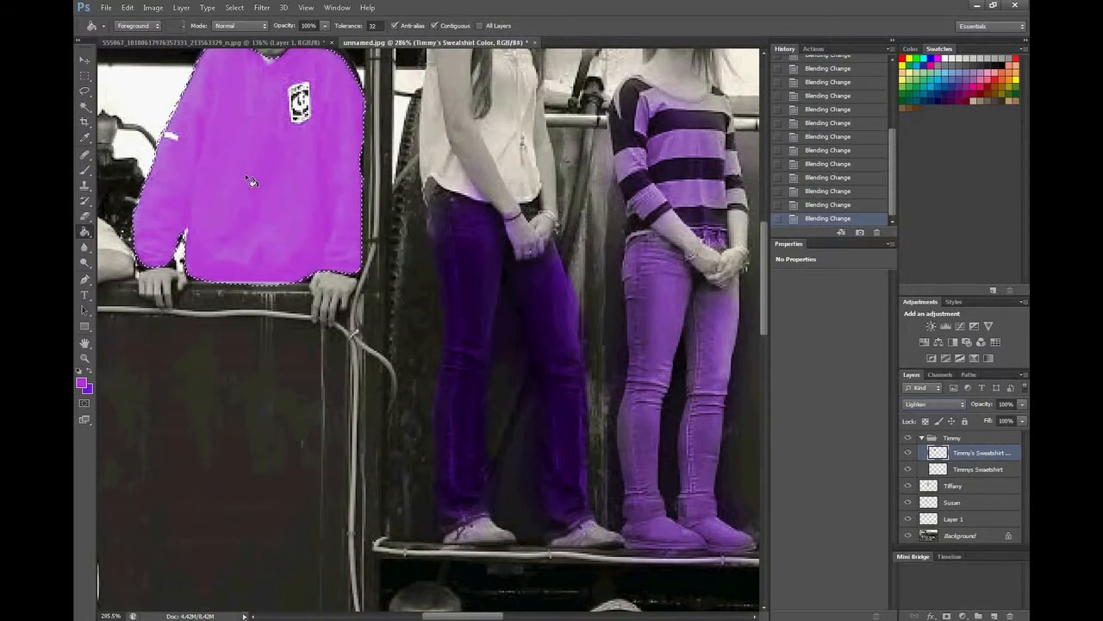
key("Up")
key("Up")
Step: Set the sweatshirt color layer's blend mode to Overlay and its opacity to 71%
left_click(935, 404)
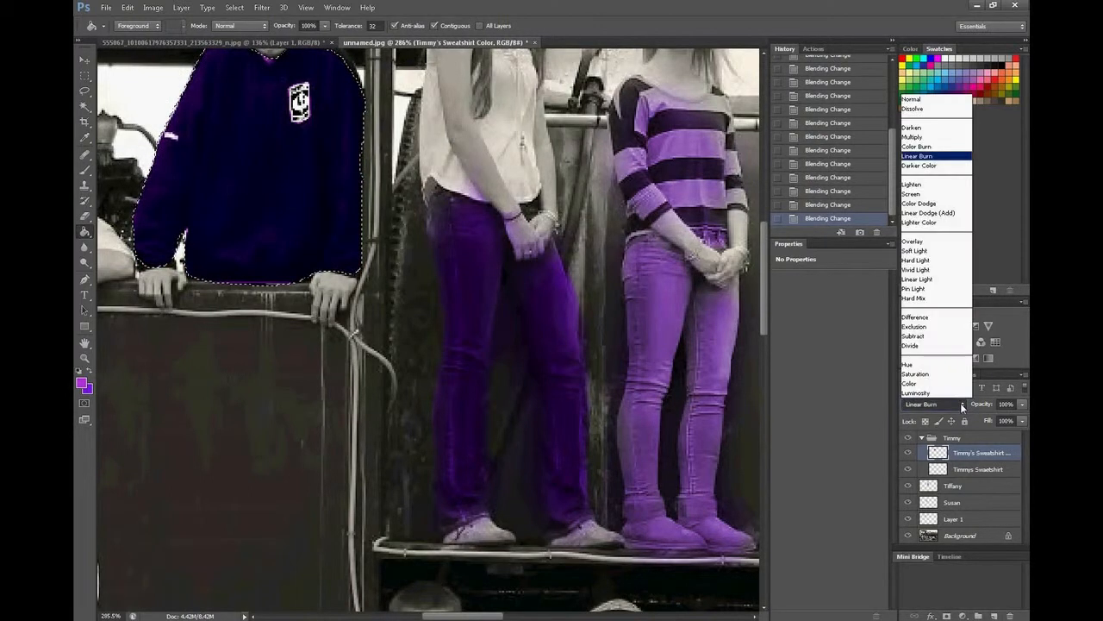
left_click(937, 241)
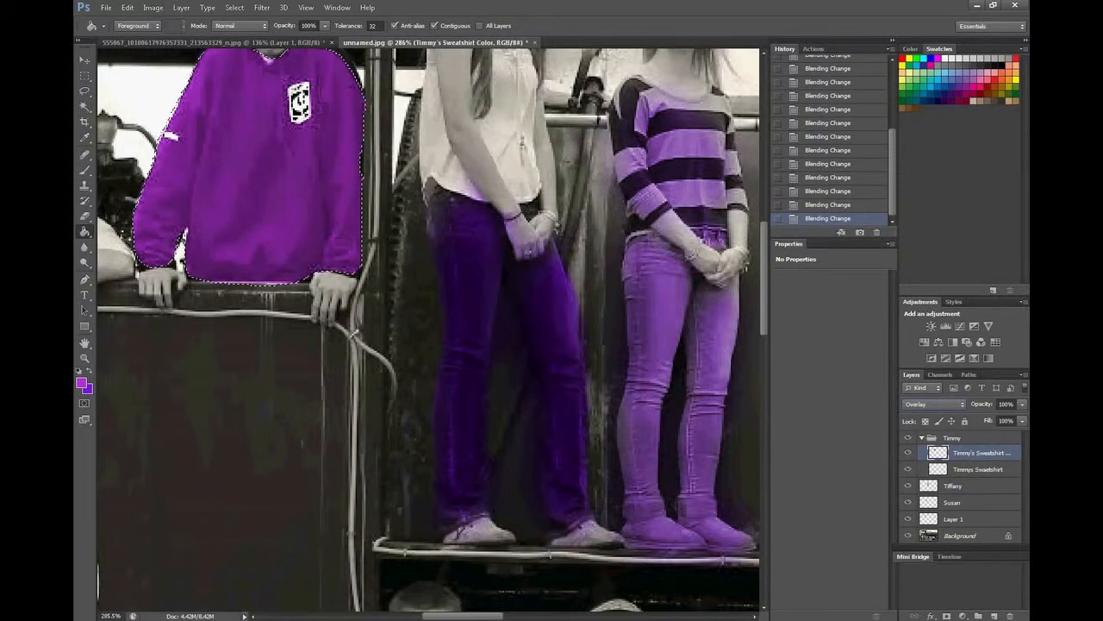
left_click(1023, 405)
left_click_drag(1024, 412, 997, 418)
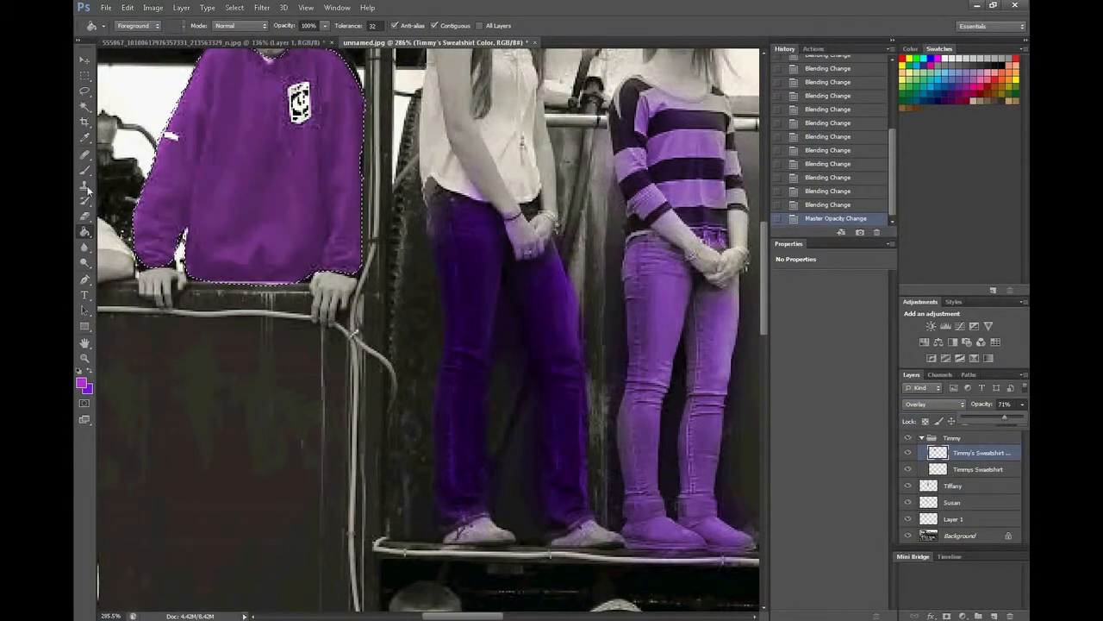
Step: Sample the dark purple of the middle person's pants, refill the sweatshirt with it on its color layer, and deselect
left_click(487, 241, "alt")
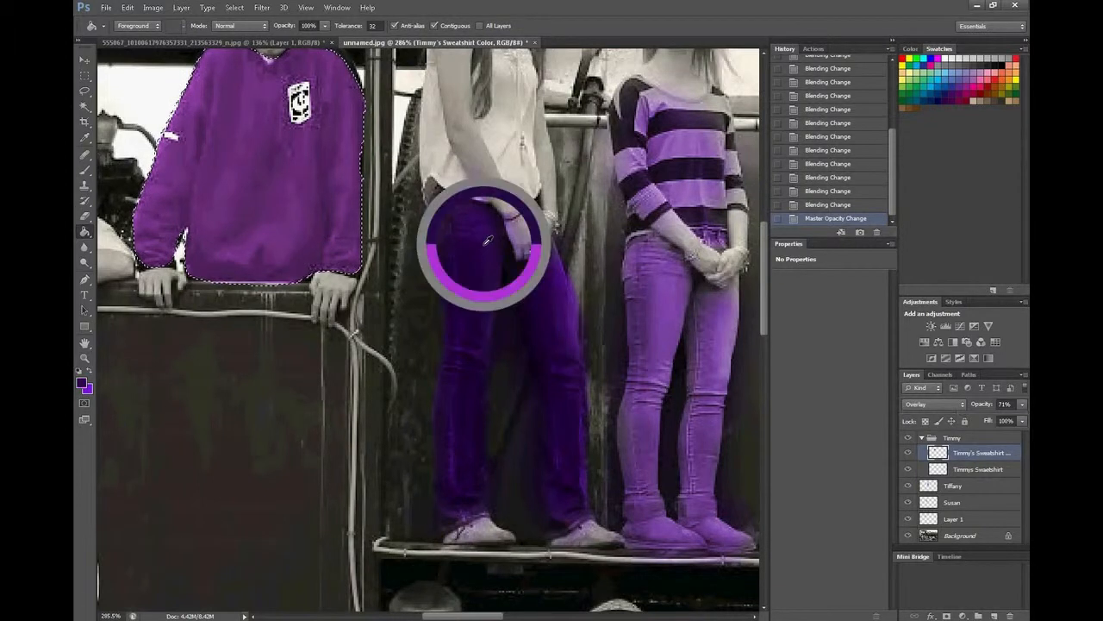
left_click(487, 241, "alt")
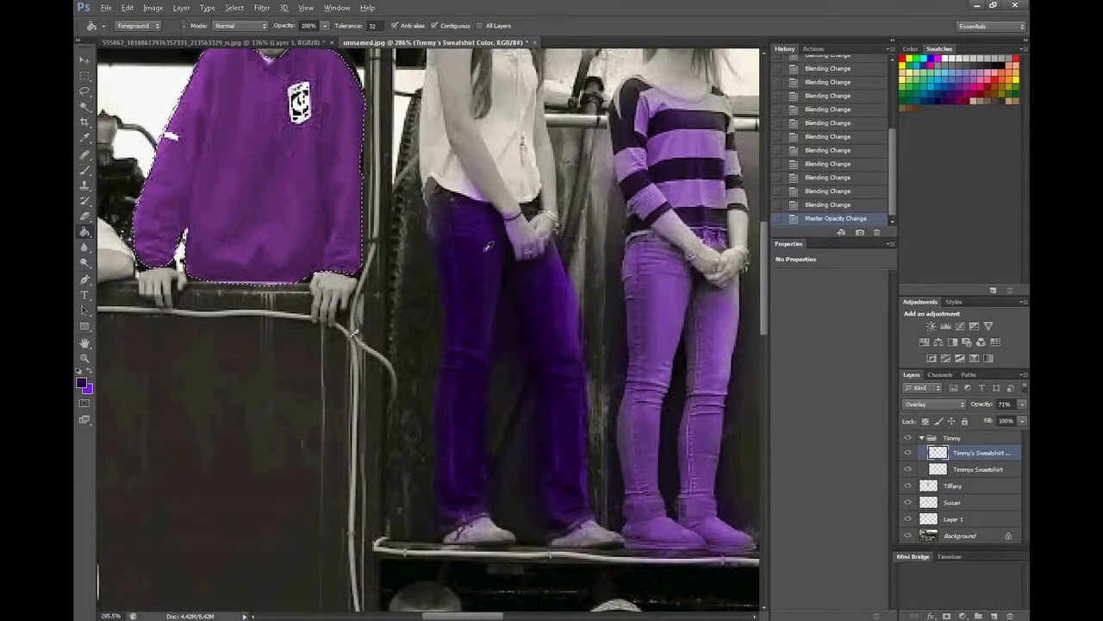
left_click(489, 246, "alt")
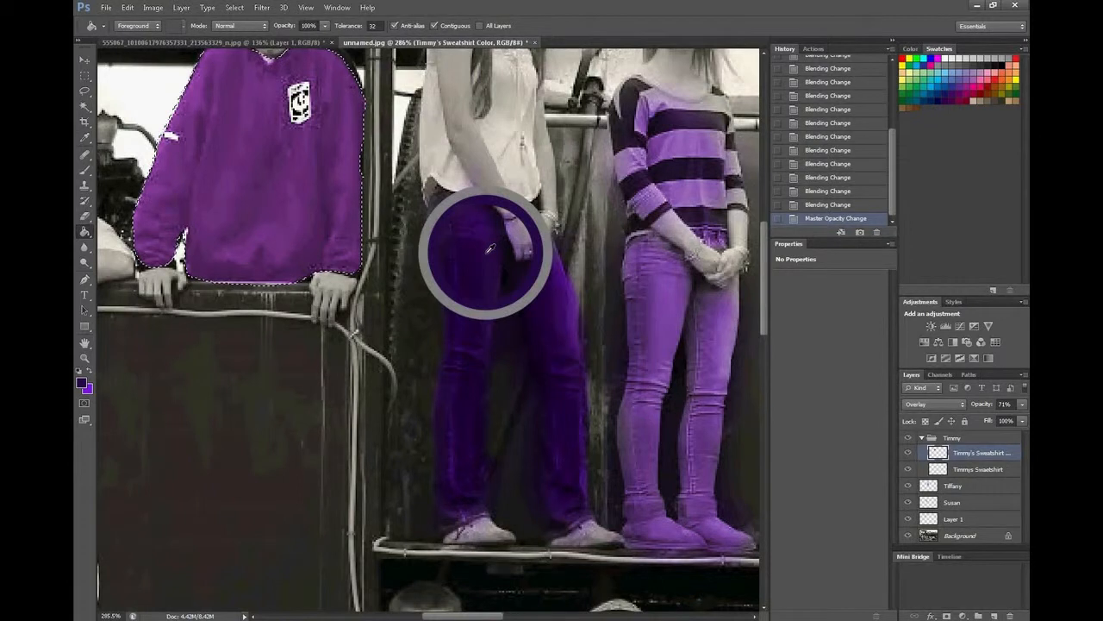
left_click(238, 153)
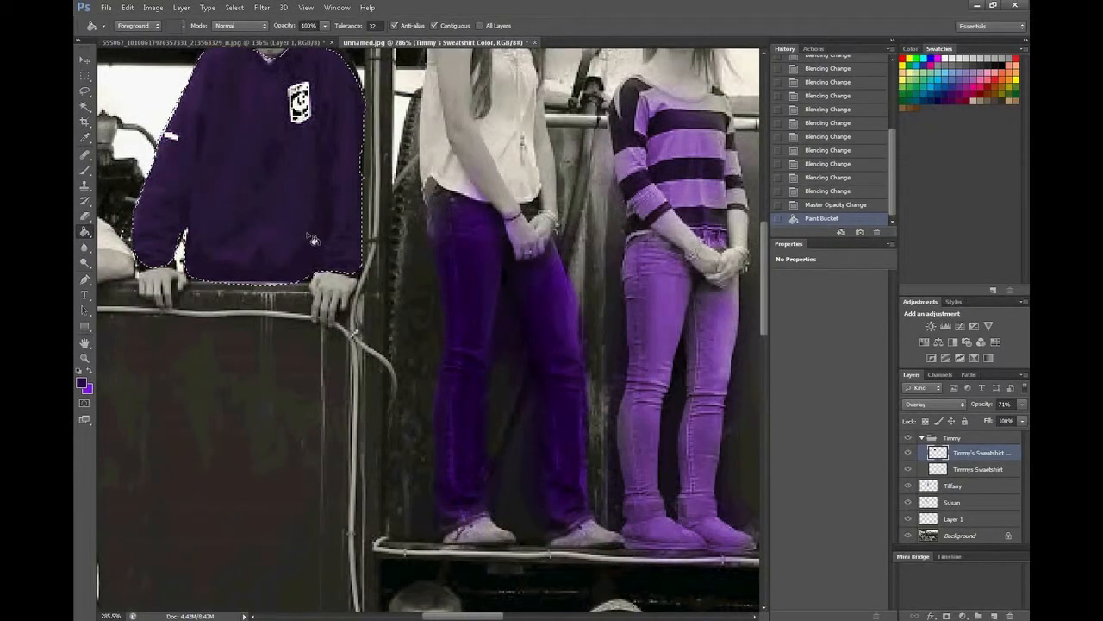
key("ctrl+d")
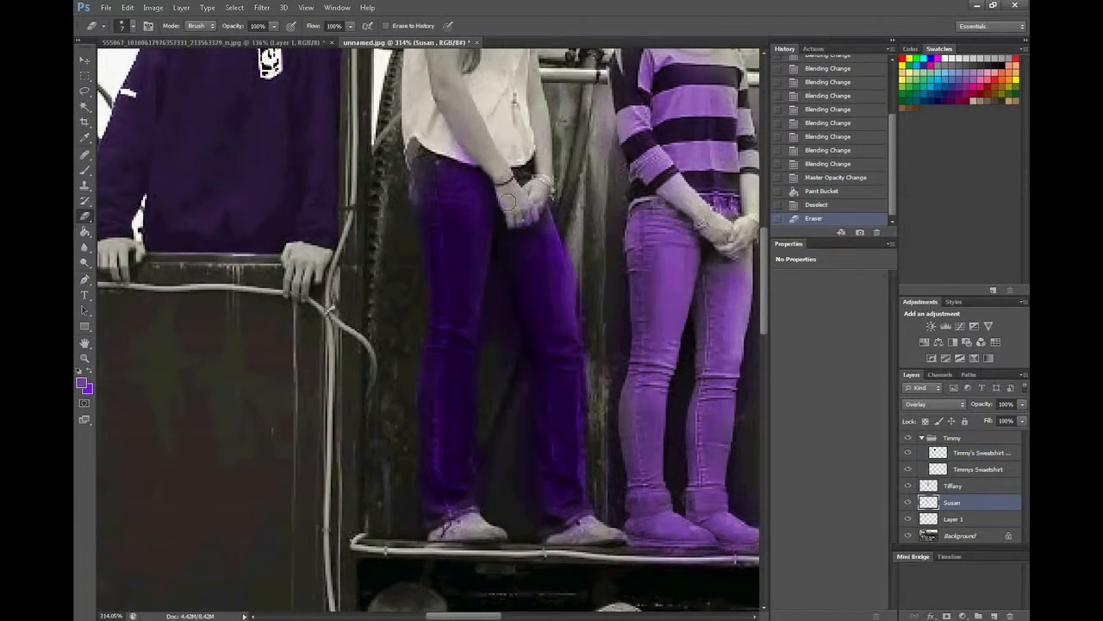
Step: Erase the purple spill from the middle person's clasped hands on the layer that colors their pants
left_click_drag(534, 219, 543, 178)
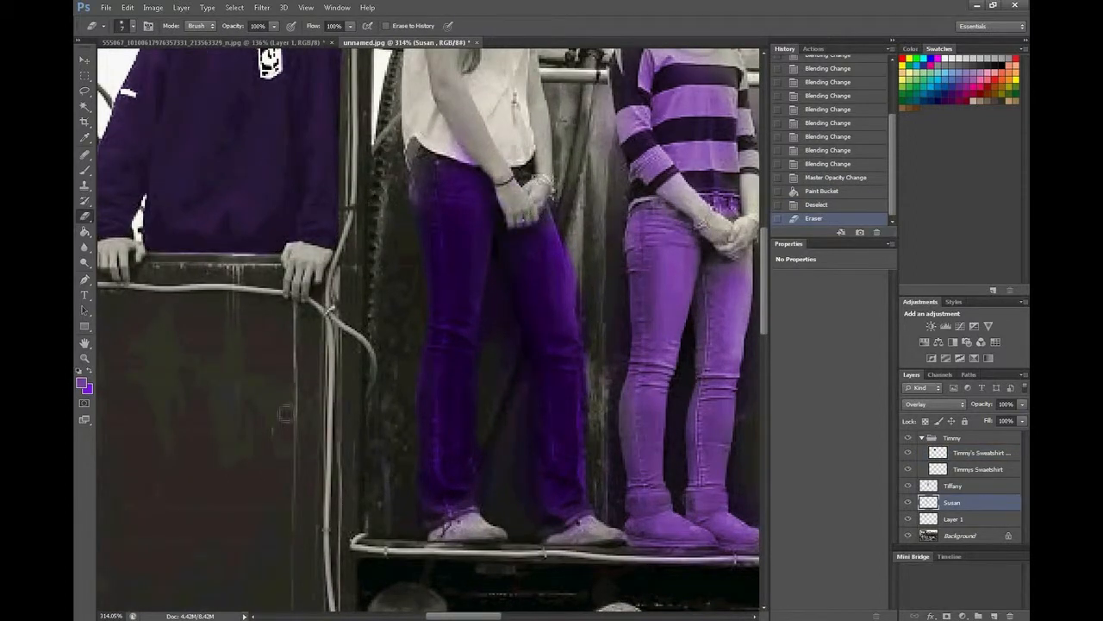